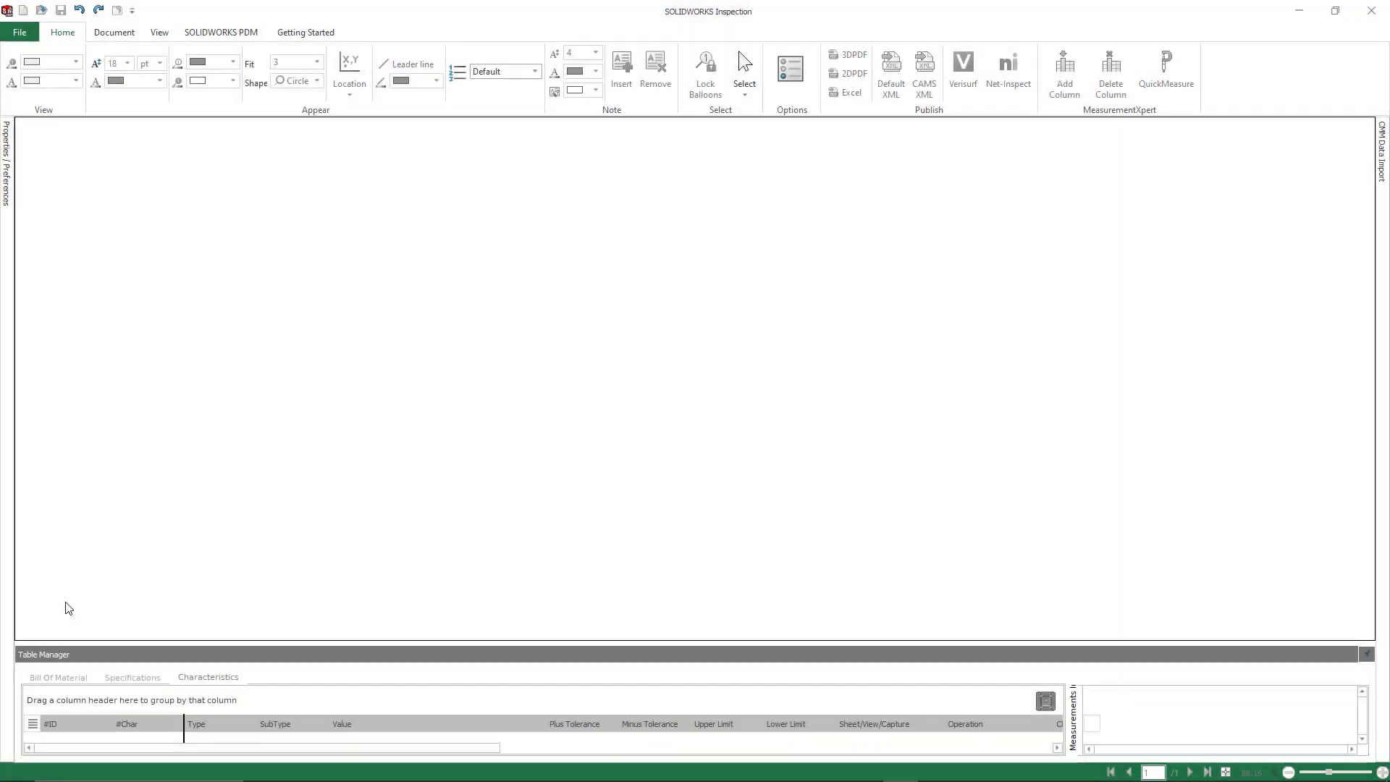
- Start a new project from the 2023 Project Template using Knuckle - Rev C.PDF
{"action": "left_click", "coordinate": [19, 33]}
{"action": "left_click", "coordinate": [94, 58]}
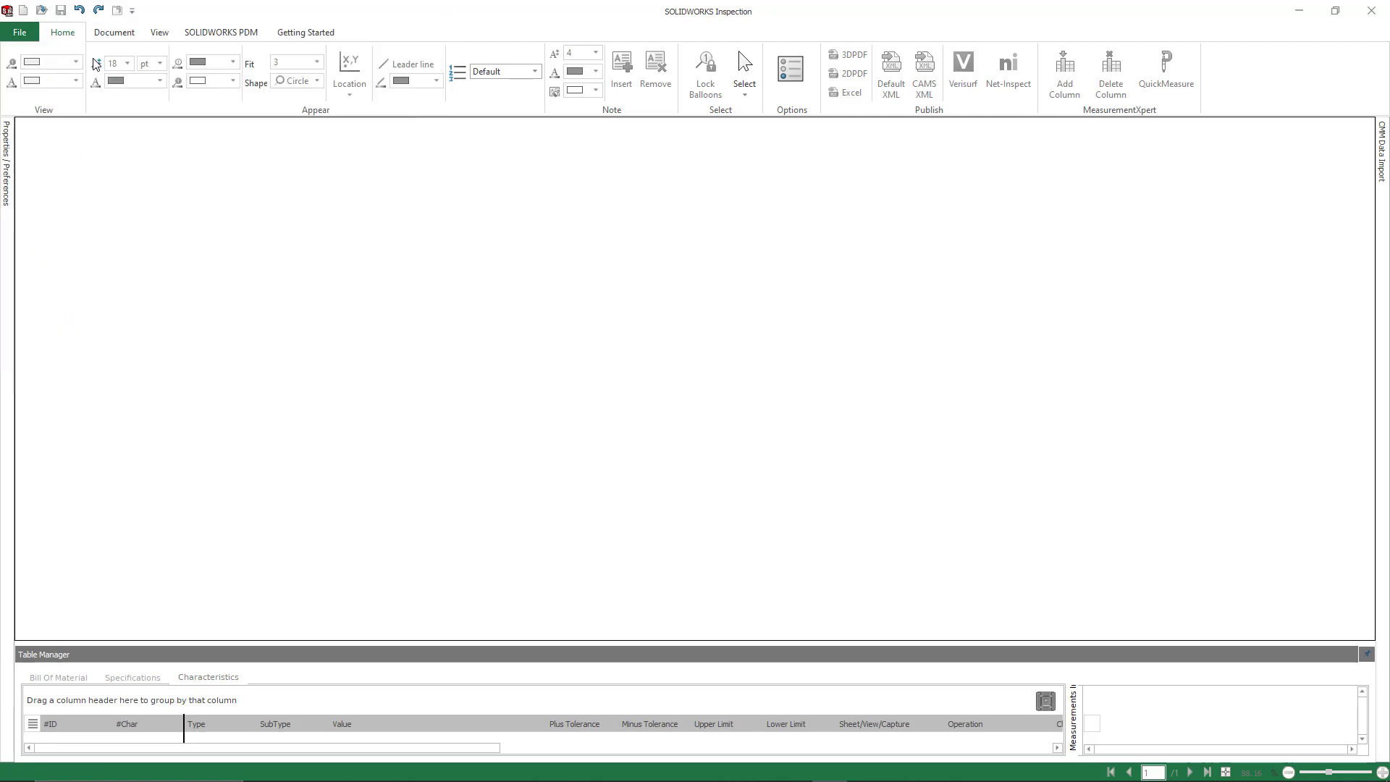
{"action": "left_click", "coordinate": [588, 307]}
{"action": "left_click", "coordinate": [568, 249]}
{"action": "left_click", "coordinate": [974, 598]}
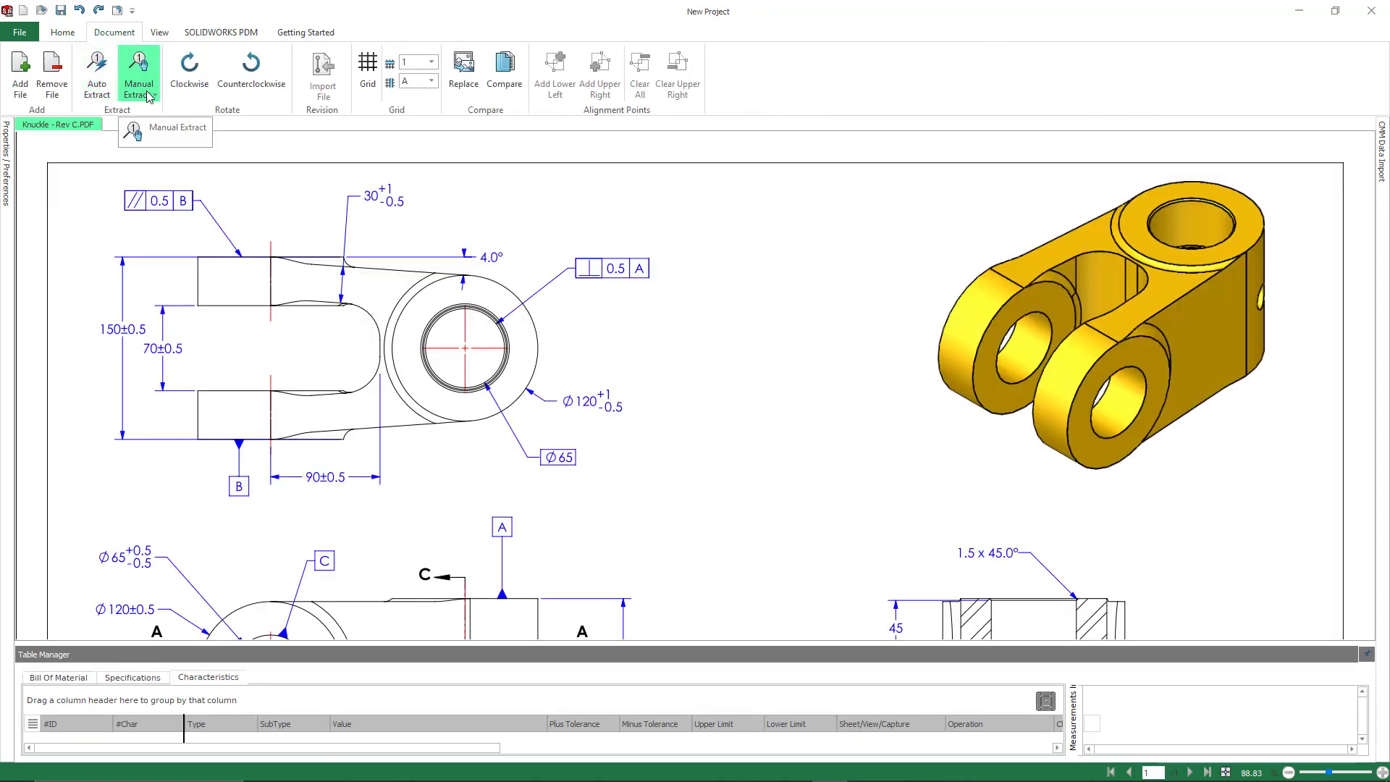
- Auto-balloon the drawing's dimensions and GD&Ts, excluding surface finishes and datums
{"action": "left_click", "coordinate": [96, 73]}
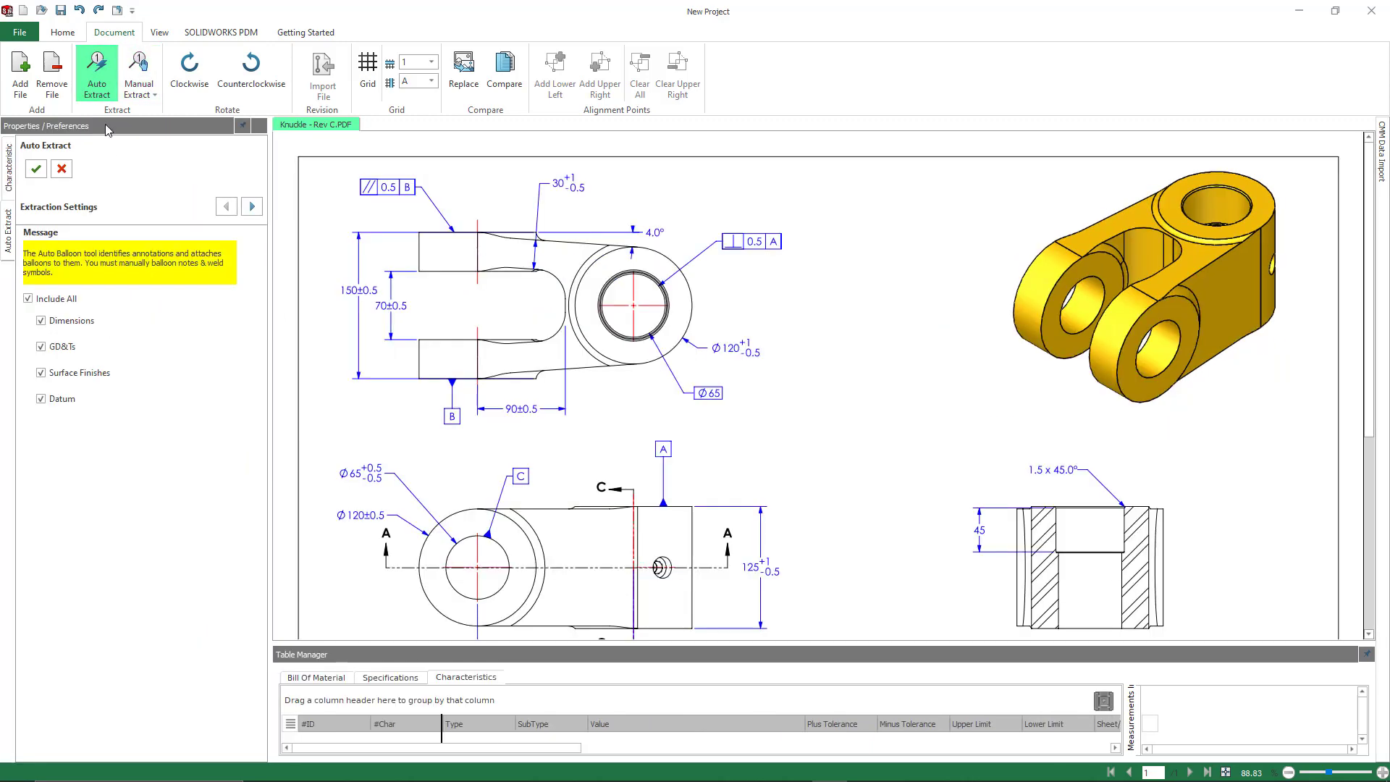
{"action": "left_click", "coordinate": [40, 373]}
{"action": "left_click", "coordinate": [41, 399]}
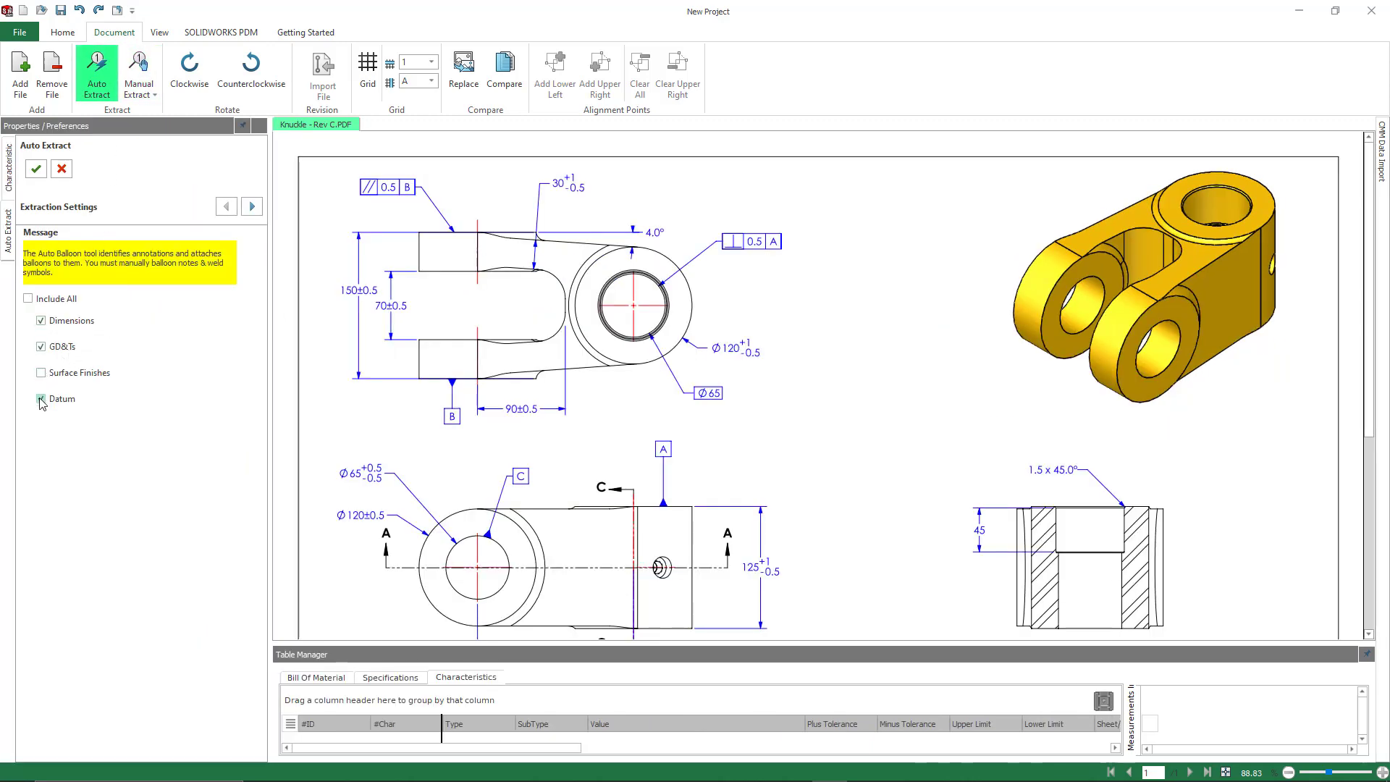
{"action": "left_click", "coordinate": [35, 171]}
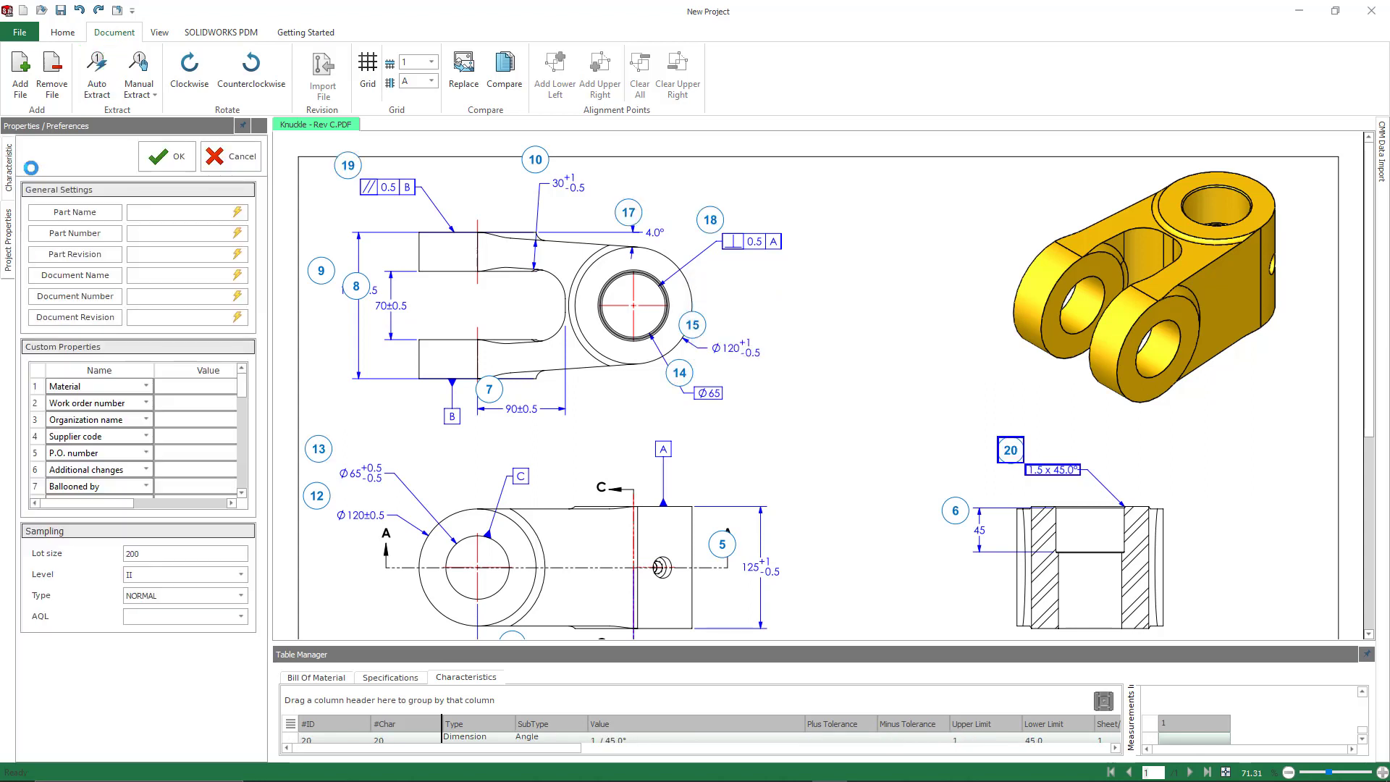
- Scroll the ballooned Knuckle drawing and enlarge the characteristics table to review the 20 rows
{"action": "scroll", "coordinate": [833, 605], "scroll_direction": "down", "scroll_amount": 3}
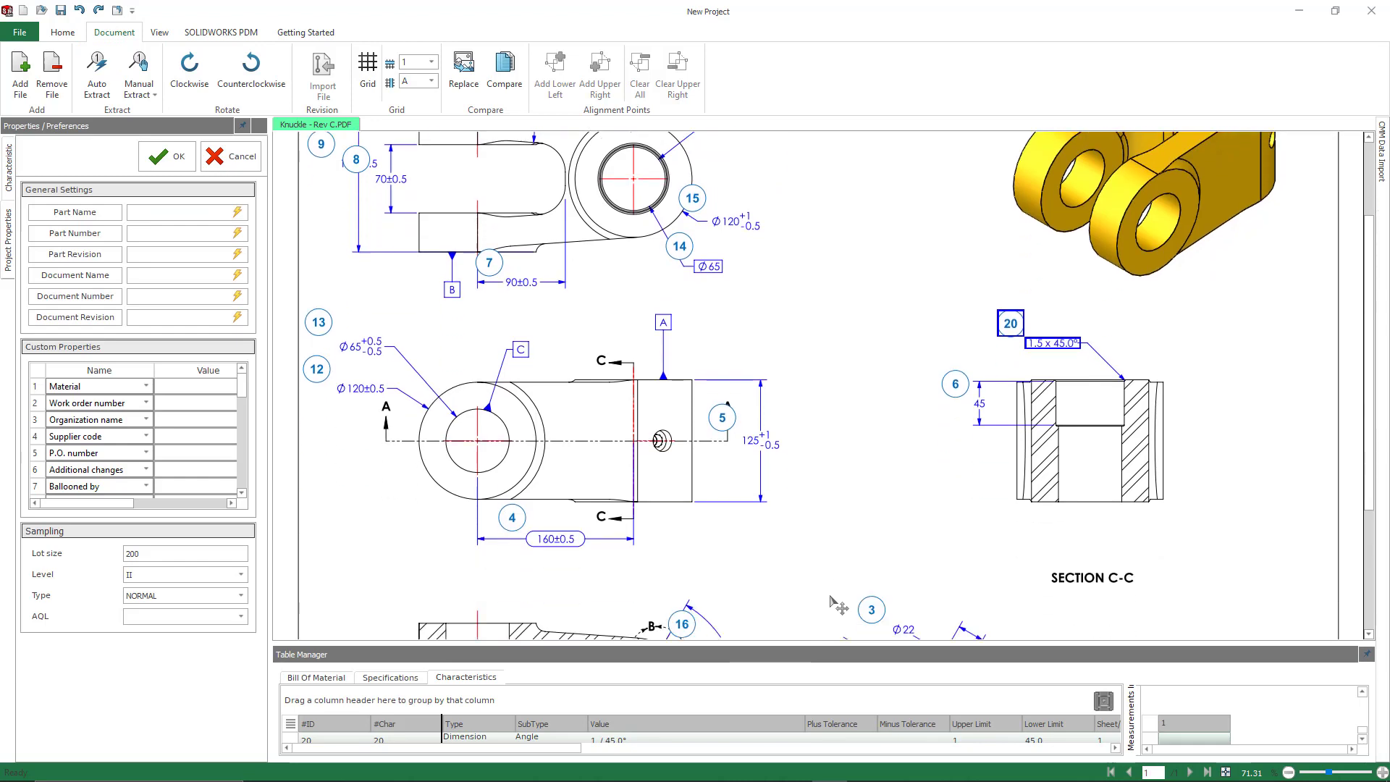
{"action": "scroll", "coordinate": [838, 605], "scroll_direction": "down", "scroll_amount": 5}
{"action": "scroll", "coordinate": [840, 601], "scroll_direction": "up", "scroll_amount": 8}
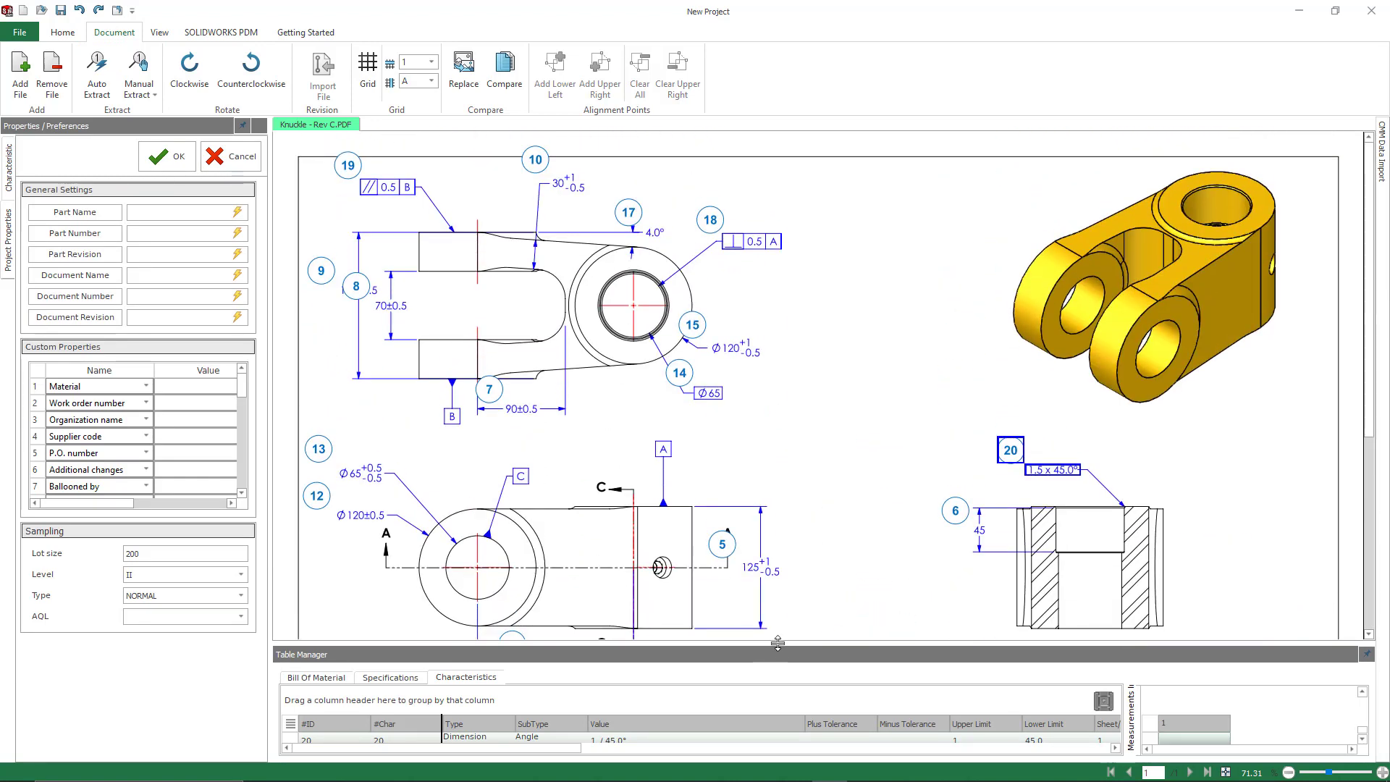
{"action": "left_click_drag", "start_coordinate": [778, 643], "coordinate": [749, 306]}
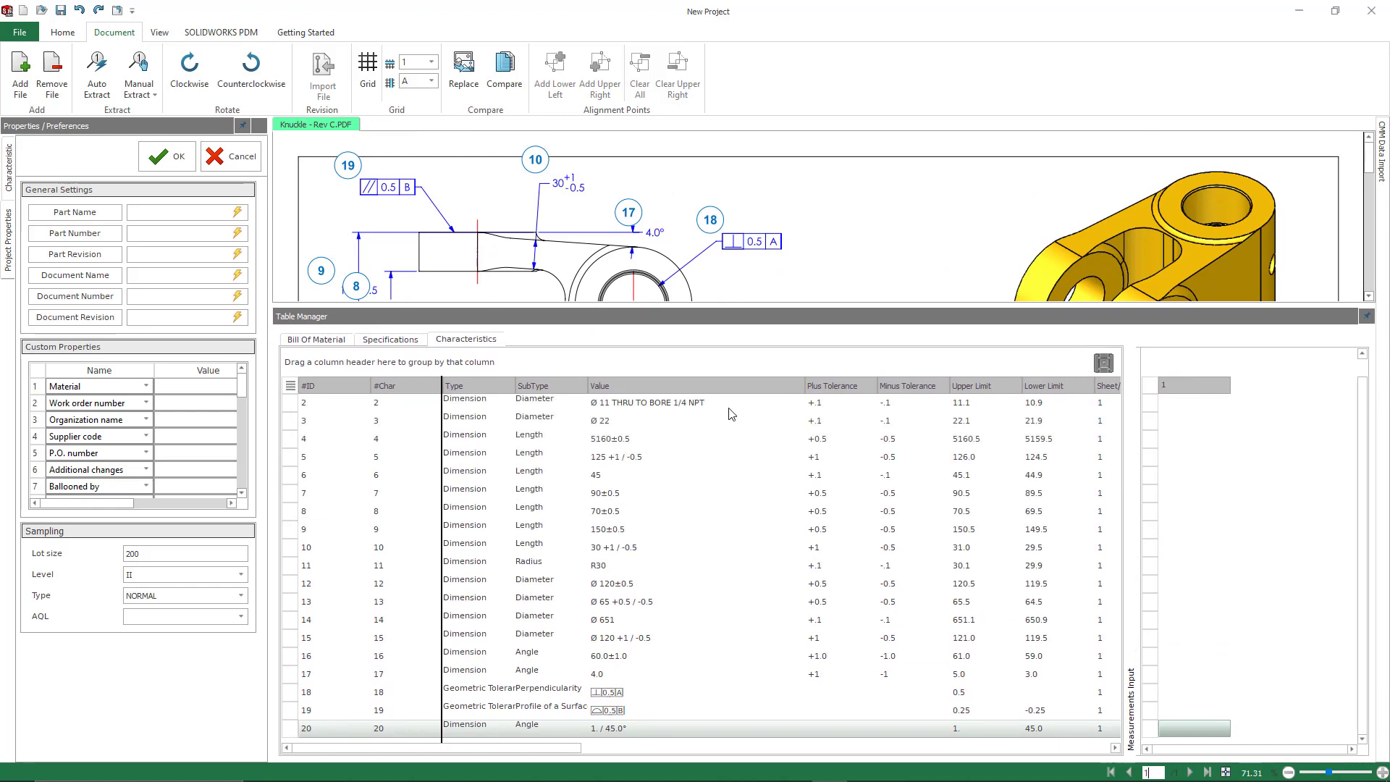
{"action": "scroll", "coordinate": [721, 472], "scroll_direction": "up", "scroll_amount": 1}
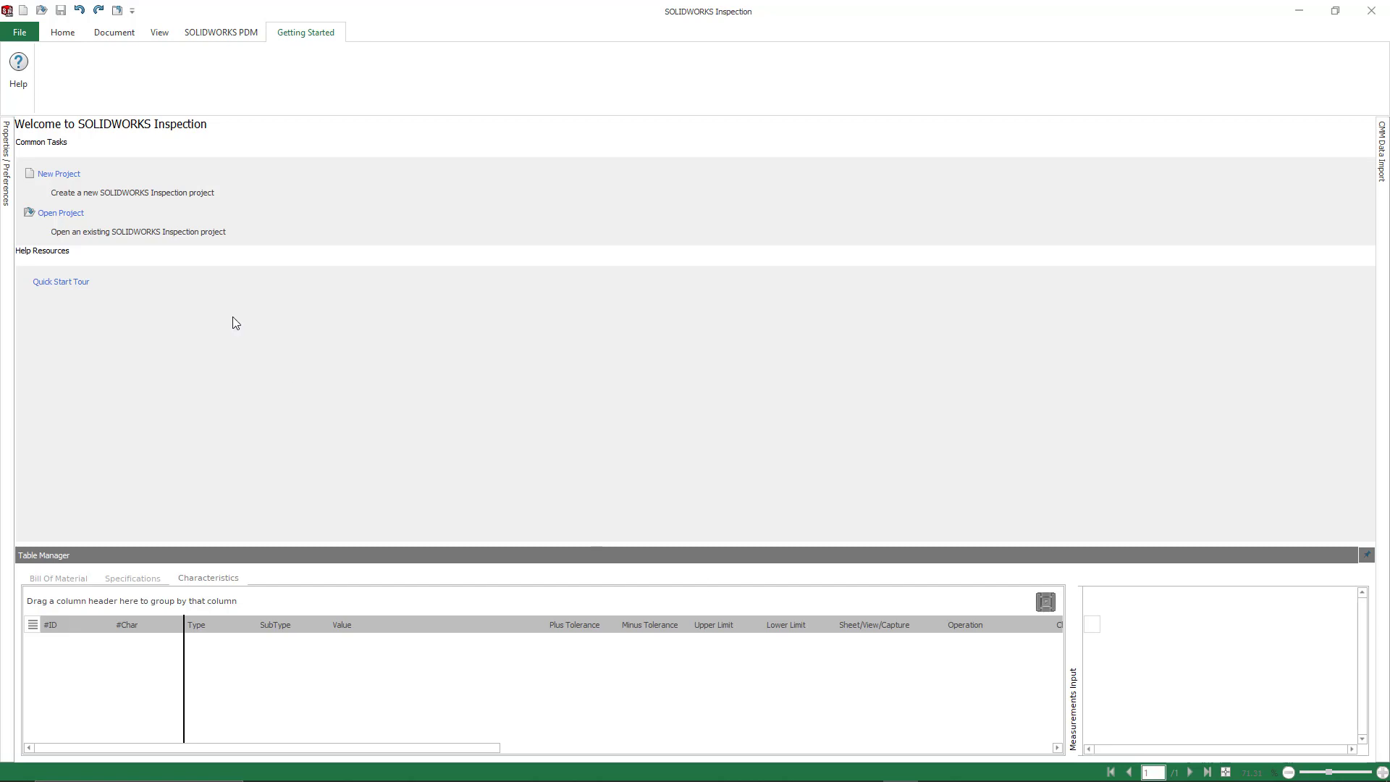
- Create a new project from the 2023 Project Template with KNUCKLE.DWG as the drawing
{"action": "left_click", "coordinate": [68, 177]}
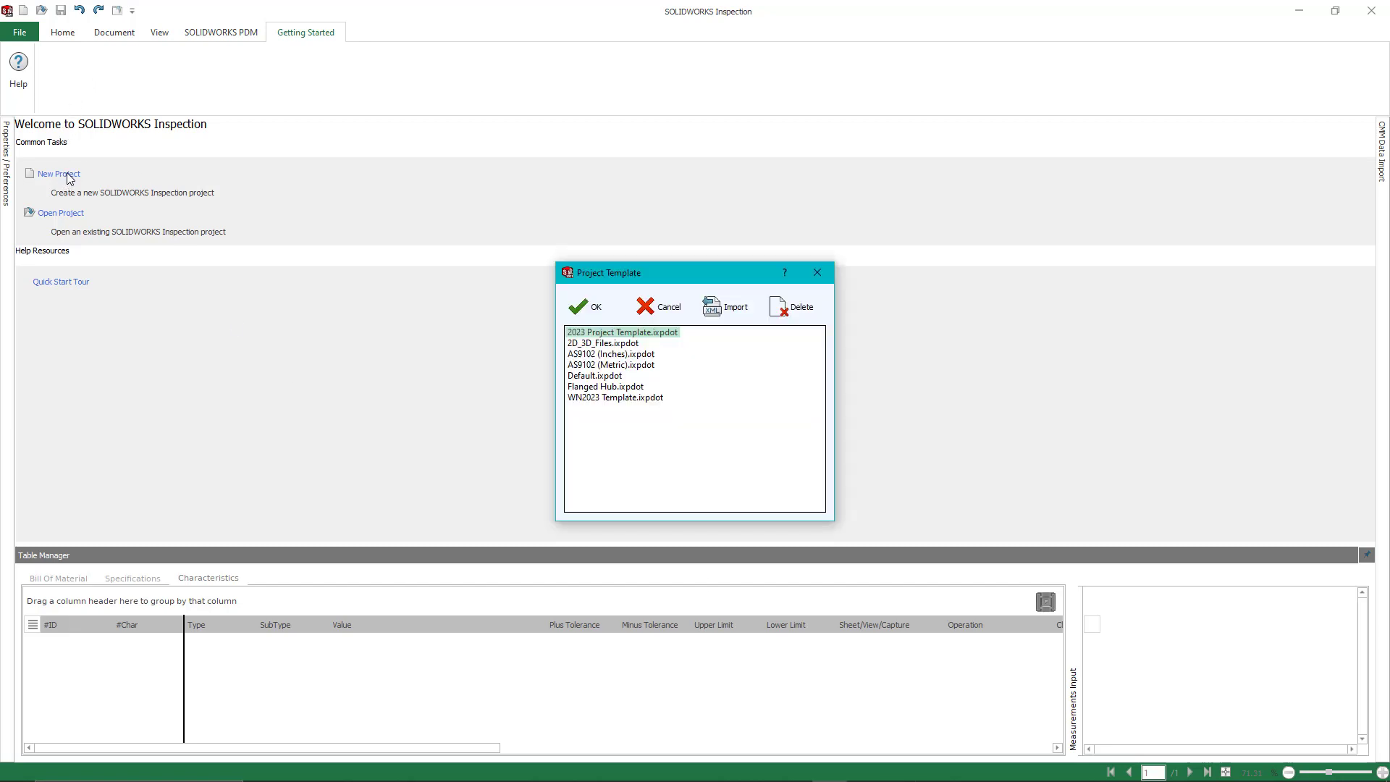
{"action": "left_click", "coordinate": [578, 302]}
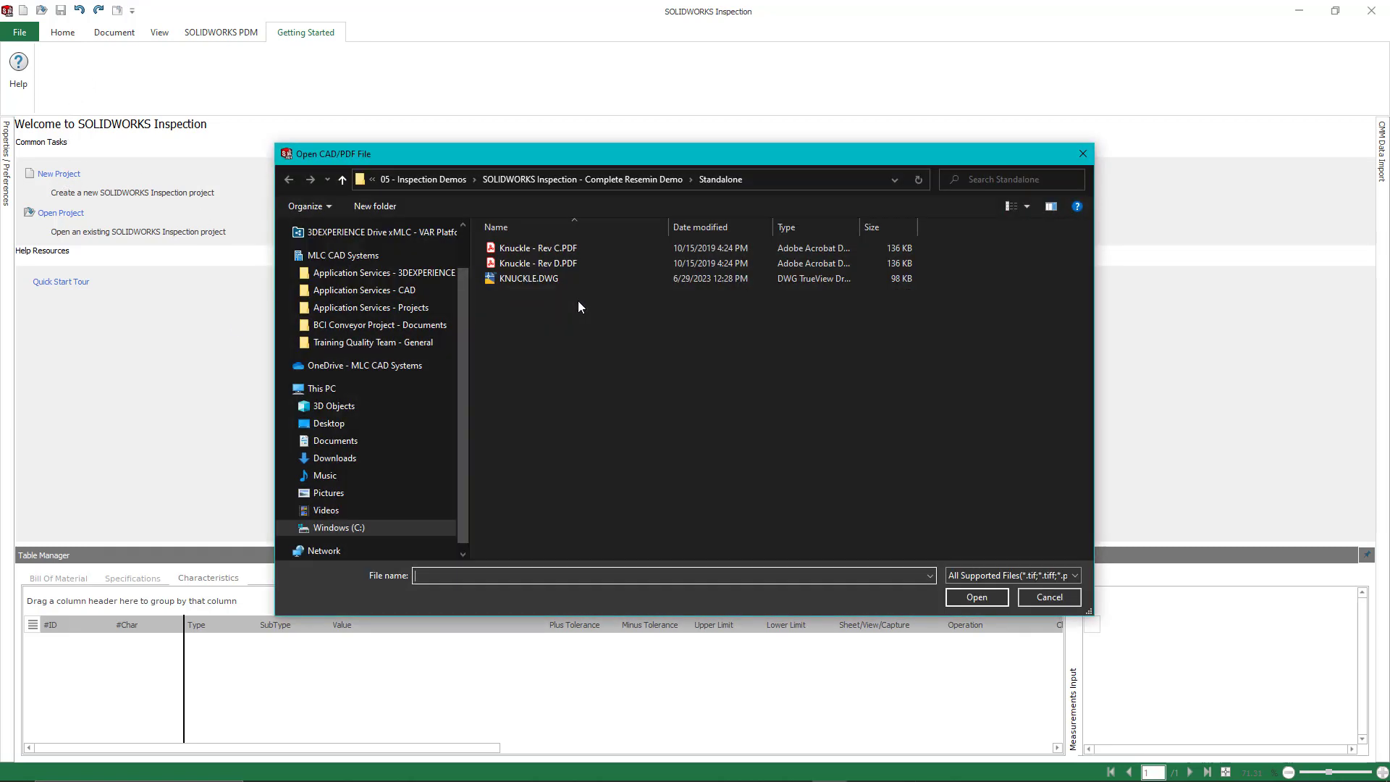
{"action": "left_click", "coordinate": [537, 280]}
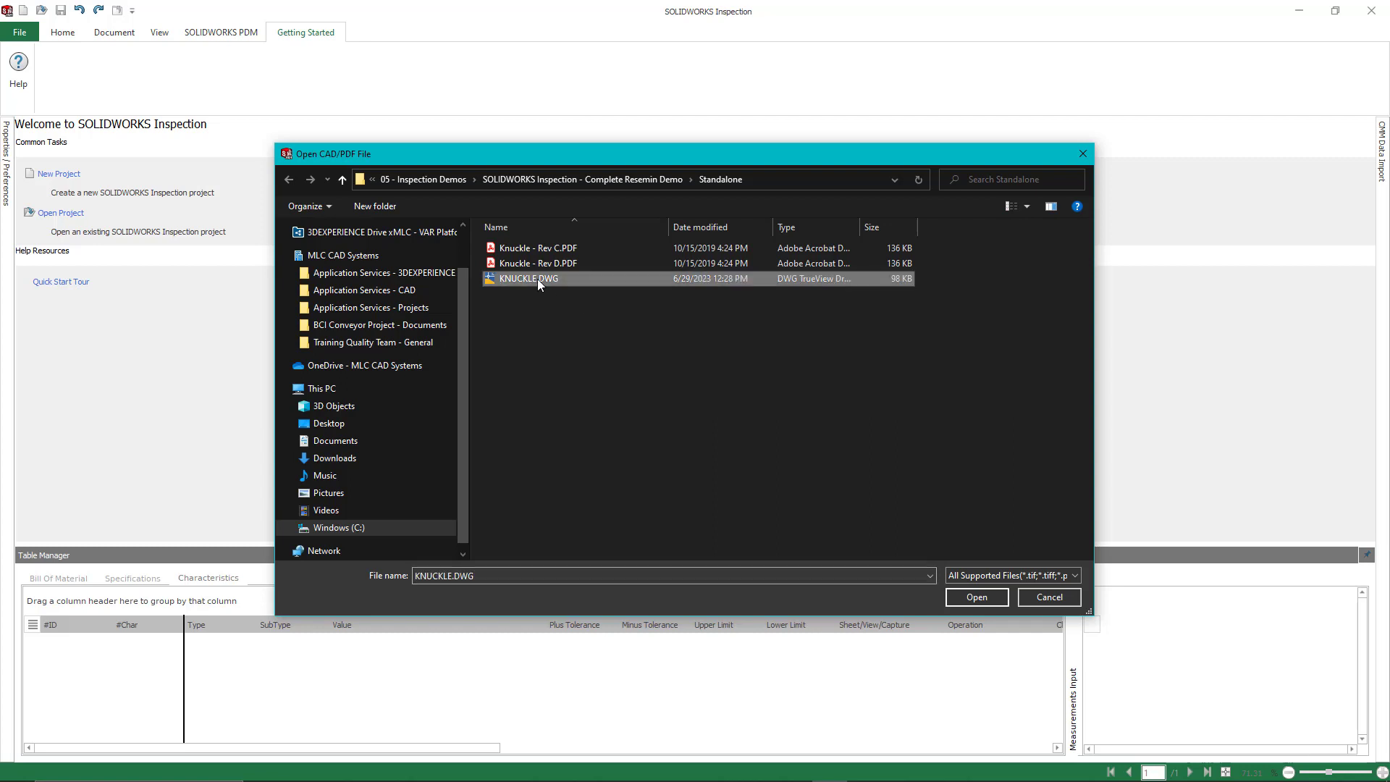
{"action": "left_click", "coordinate": [977, 597]}
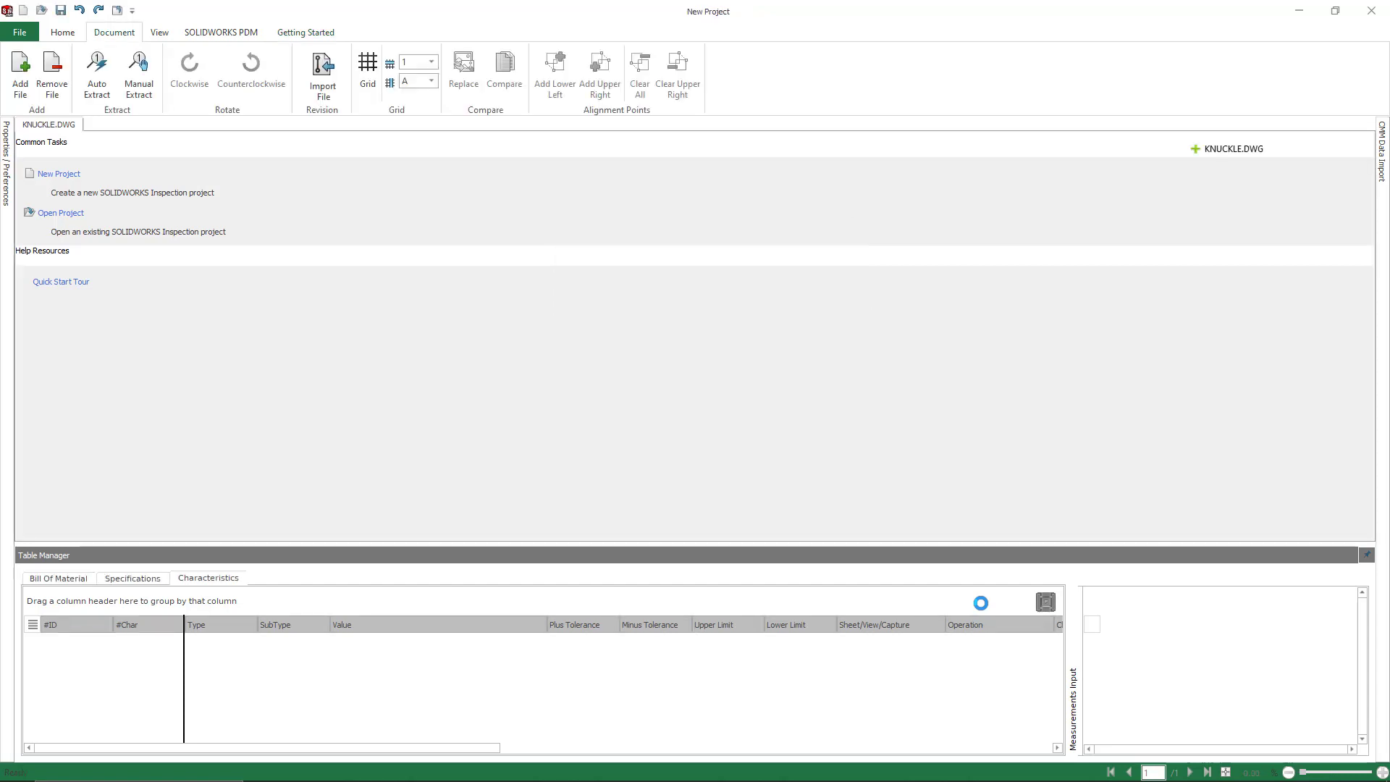
{"action": "scroll", "coordinate": [1000, 405], "scroll_direction": "down", "scroll_amount": 1}
{"action": "scroll", "coordinate": [1002, 323], "scroll_direction": "up", "scroll_amount": 2}
{"action": "scroll", "coordinate": [1002, 318], "scroll_direction": "up", "scroll_amount": 1}
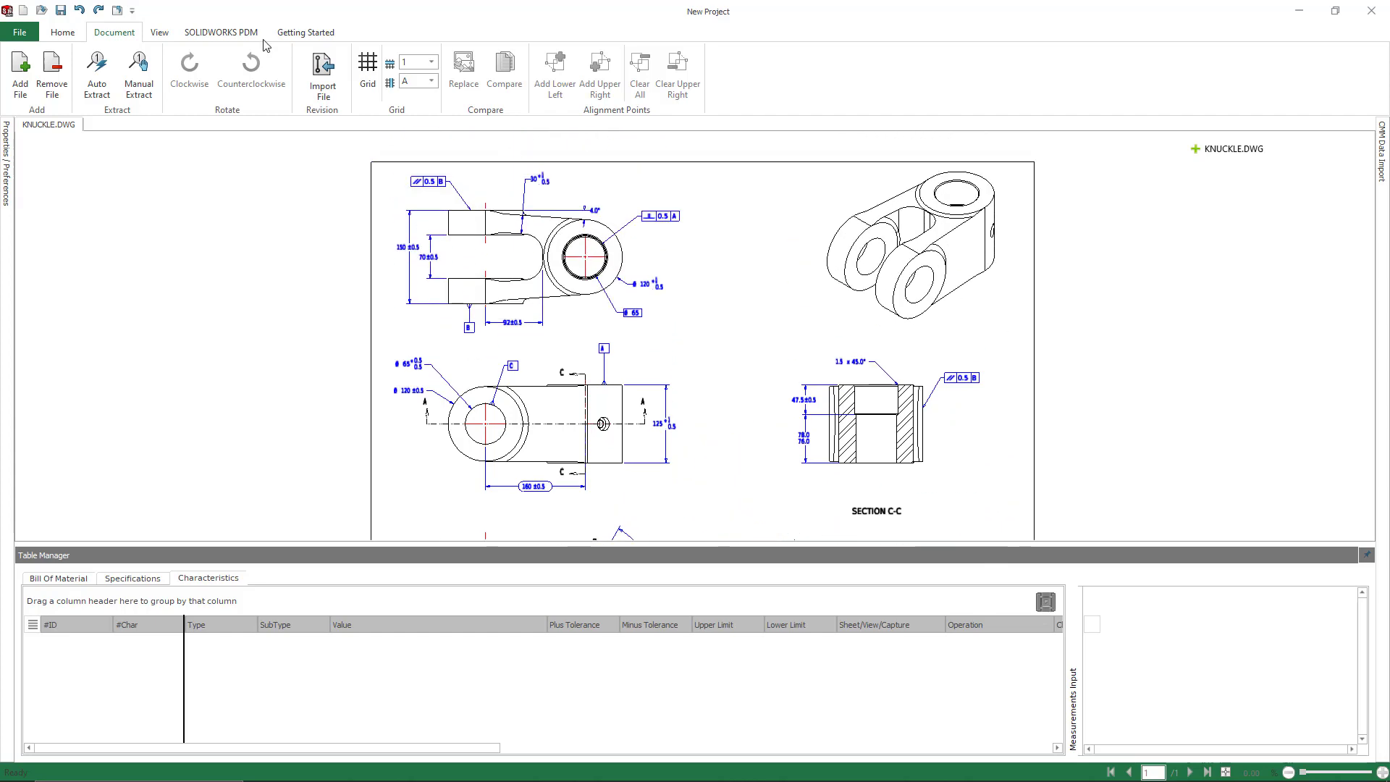
- Manually balloon the view callouts: 150±0.5, 70±0.5, 30, 4.0°, Ø120, Ø65, 92±0.5, 160±0.5
{"action": "left_click", "coordinate": [142, 74]}
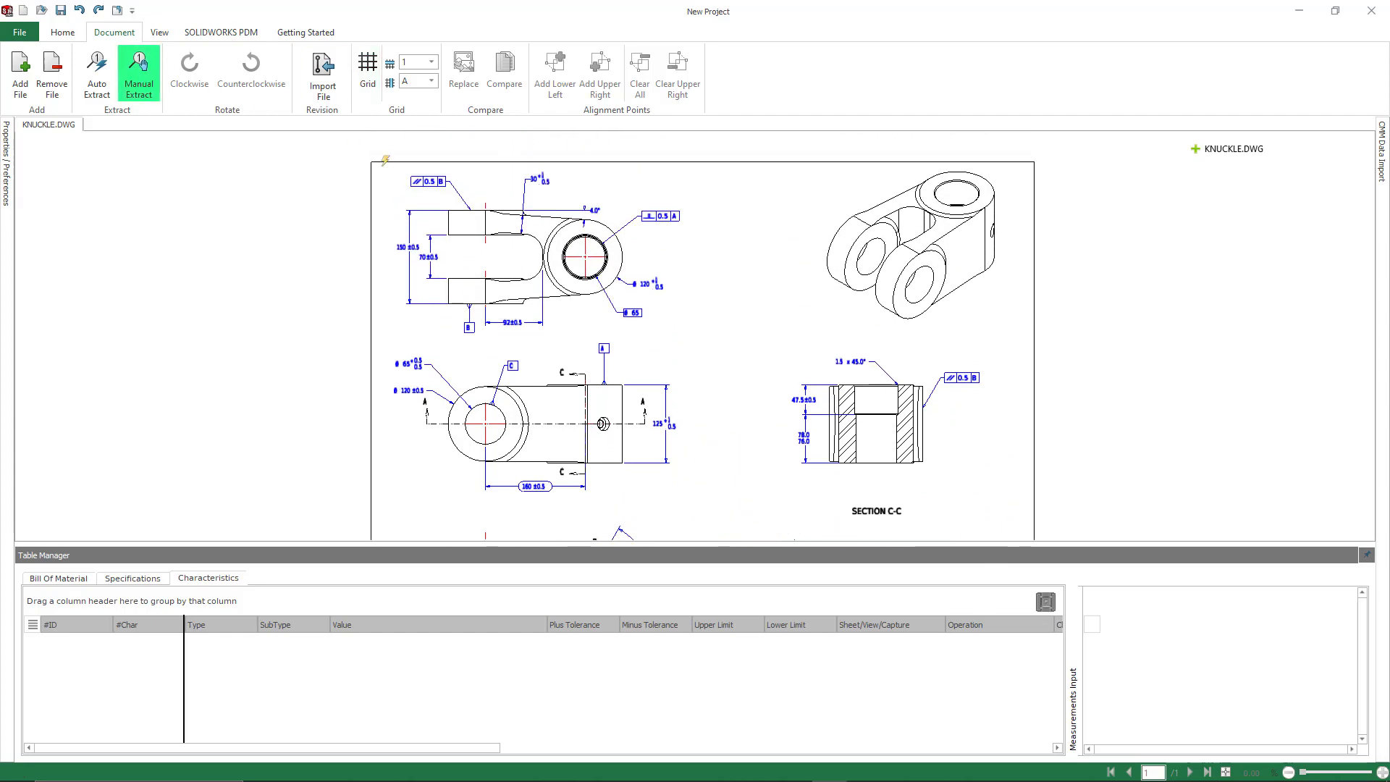
{"action": "left_click_drag", "start_coordinate": [384, 166], "coordinate": [492, 272]}
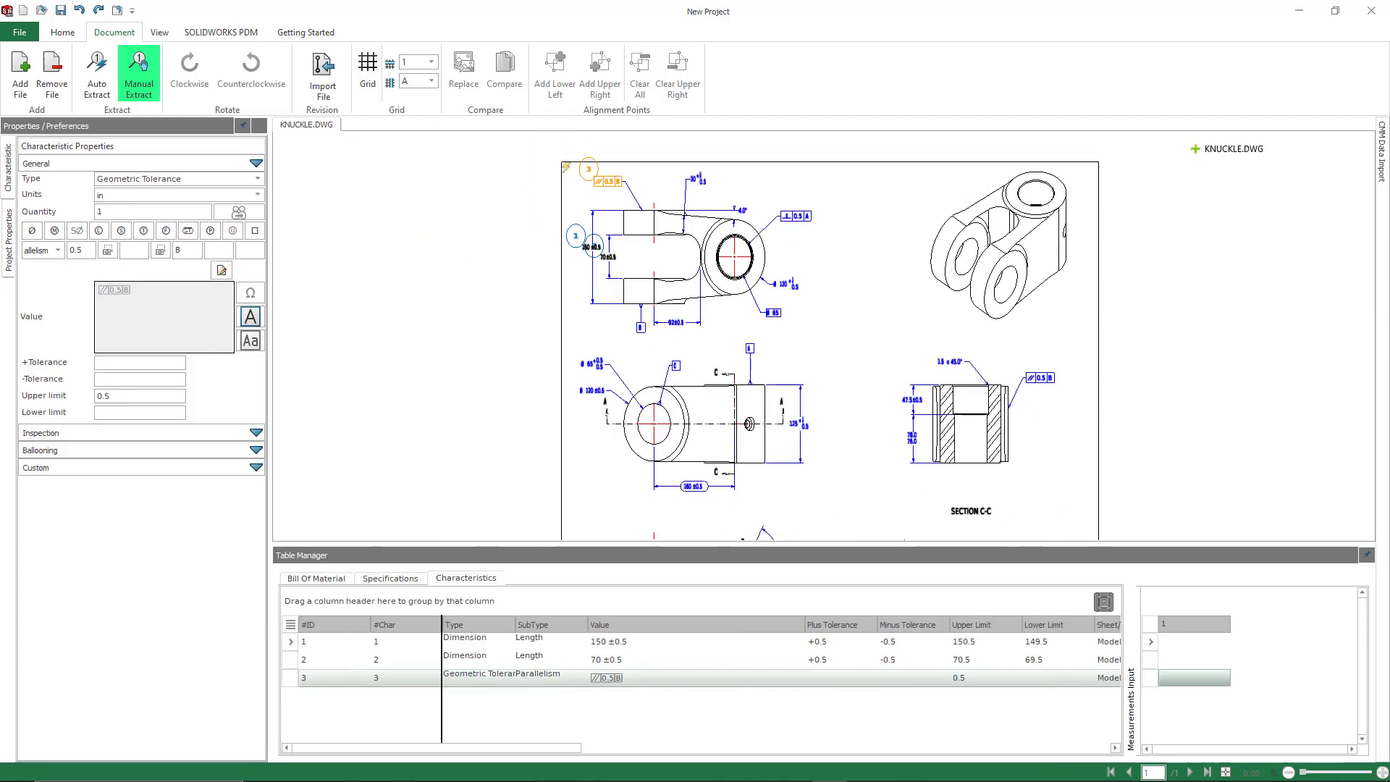
{"action": "left_click_drag", "start_coordinate": [674, 170], "coordinate": [803, 218]}
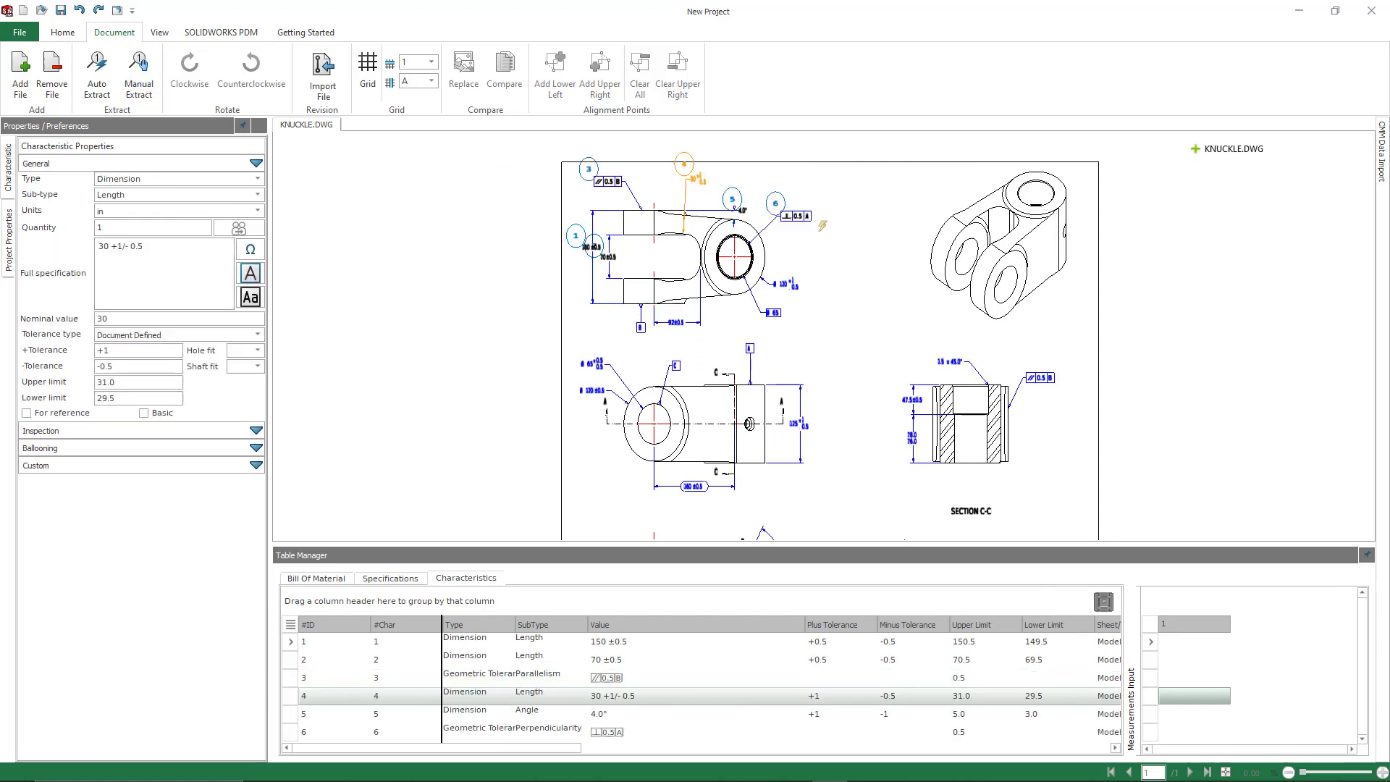
{"action": "left_click_drag", "start_coordinate": [805, 266], "coordinate": [652, 384]}
{"action": "left_click_drag", "start_coordinate": [577, 341], "coordinate": [628, 398]}
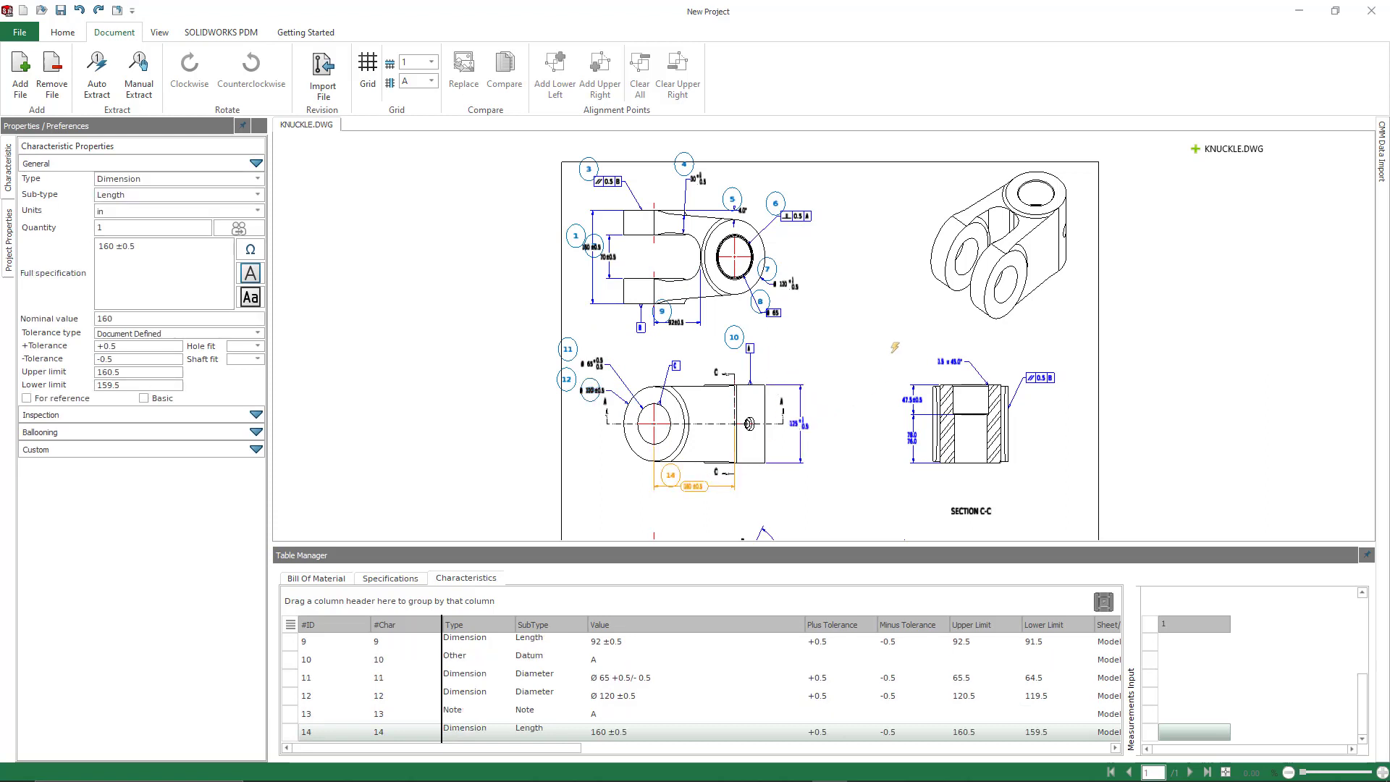
- Balloon the Section C-C dimensions, the Detail B callouts and the R30 radius
{"action": "mouse_move", "coordinate": [895, 340]}
{"action": "left_mouse_down"}
{"action": "mouse_move", "coordinate": [989, 385]}
{"action": "mouse_move", "coordinate": [1017, 450]}
{"action": "left_mouse_up"}
{"action": "scroll", "coordinate": [767, 366], "scroll_direction": "down", "scroll_amount": 3}
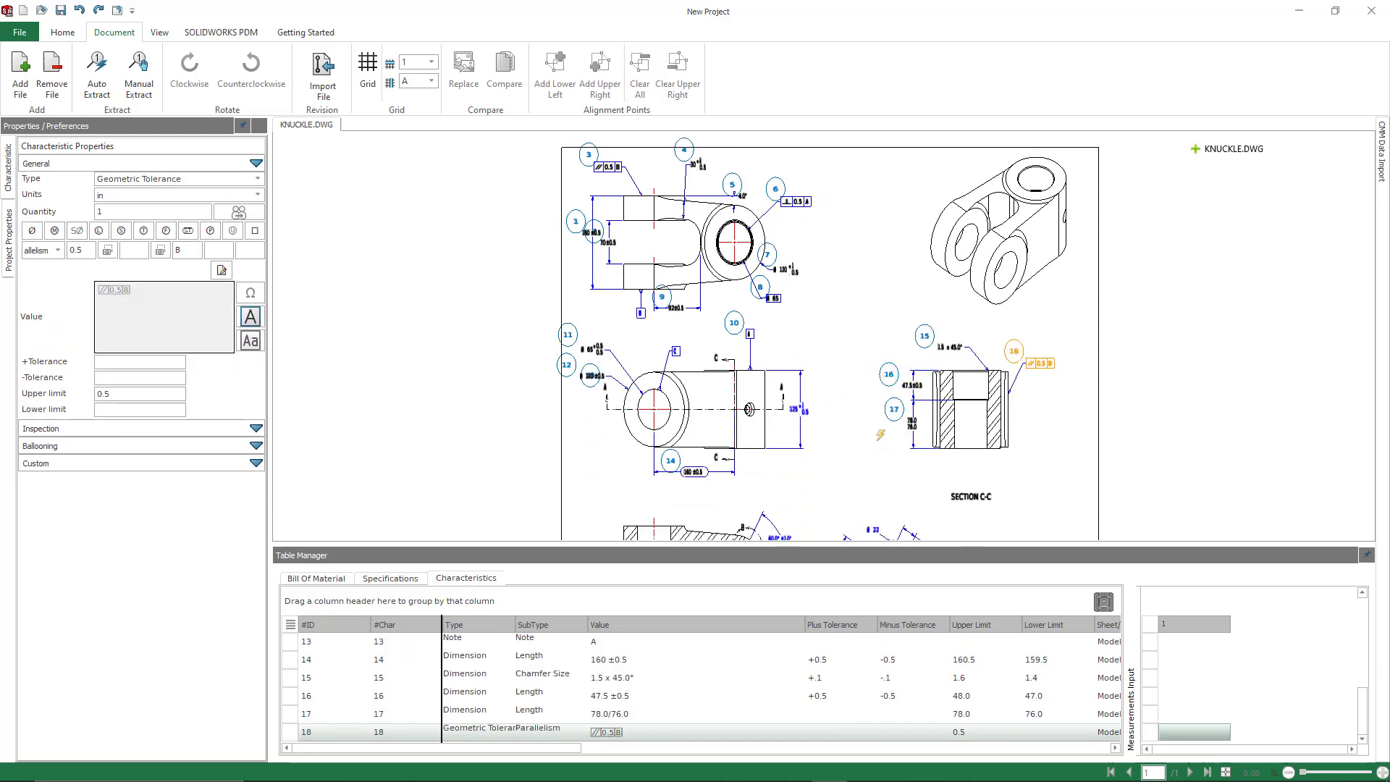
{"action": "left_click_drag", "start_coordinate": [766, 365], "coordinate": [910, 487]}
{"action": "left_click", "coordinate": [746, 495]}
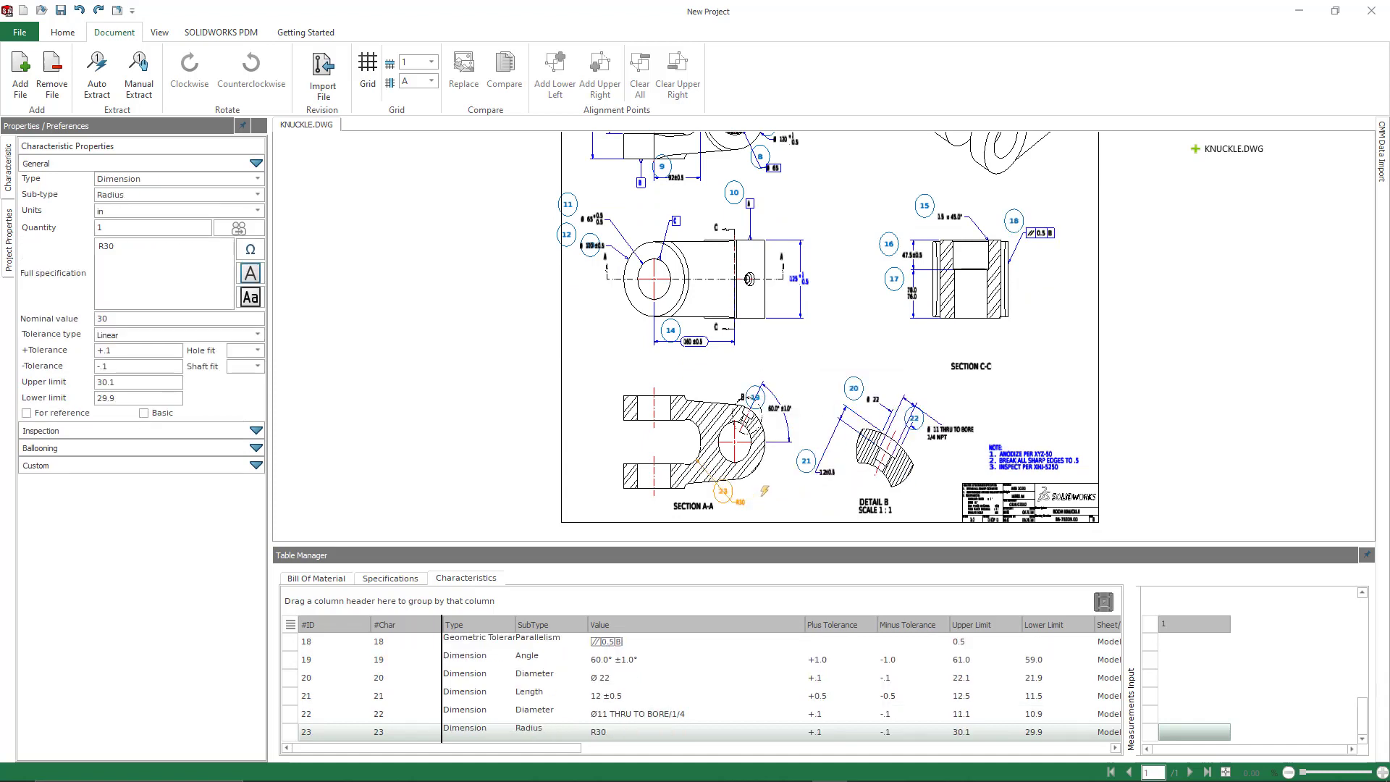
- Enlarge the characteristics table and scroll it to the top to review the 23 balloons
{"action": "scroll", "coordinate": [769, 458], "scroll_direction": "up", "scroll_amount": 1}
{"action": "scroll", "coordinate": [770, 457], "scroll_direction": "up", "scroll_amount": 2}
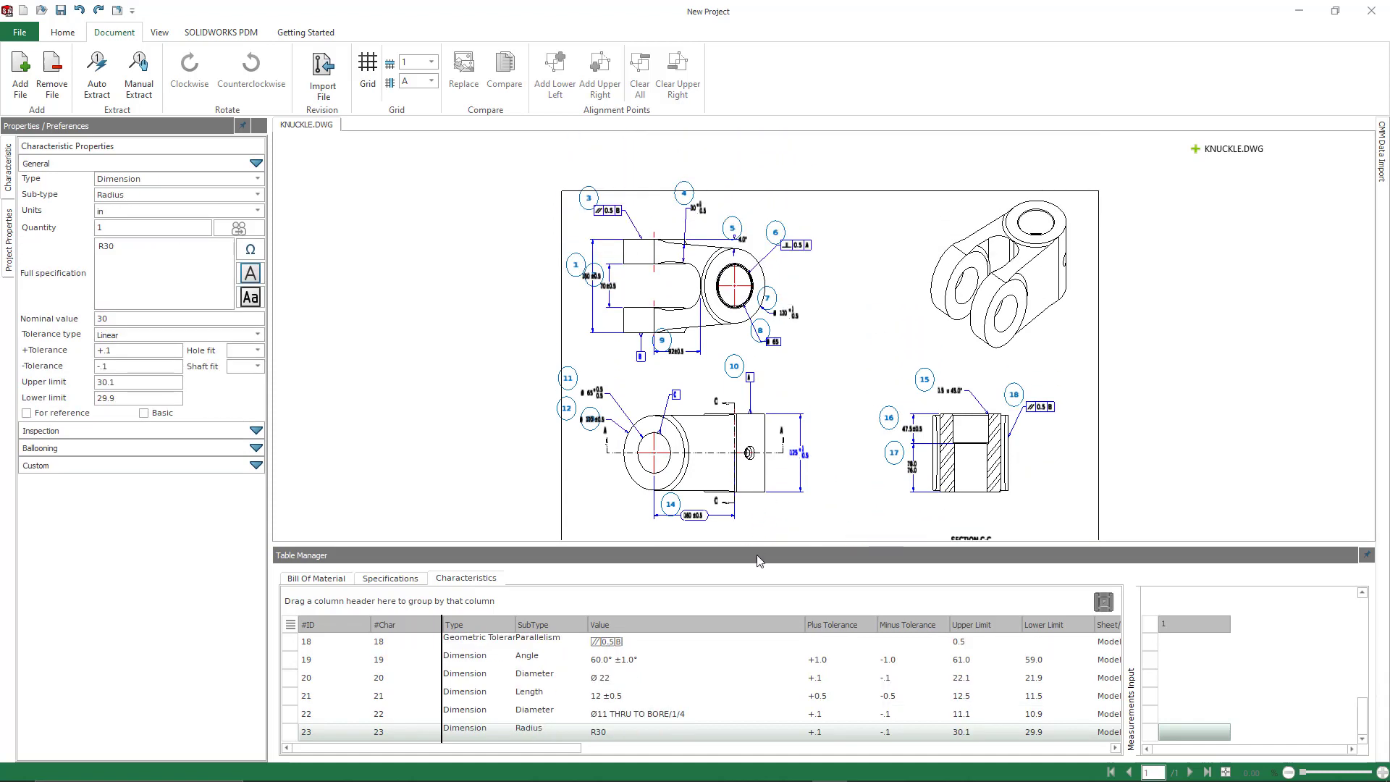
{"action": "left_click_drag", "start_coordinate": [757, 559], "coordinate": [757, 311]}
{"action": "scroll", "coordinate": [640, 470], "scroll_direction": "up", "scroll_amount": 2}
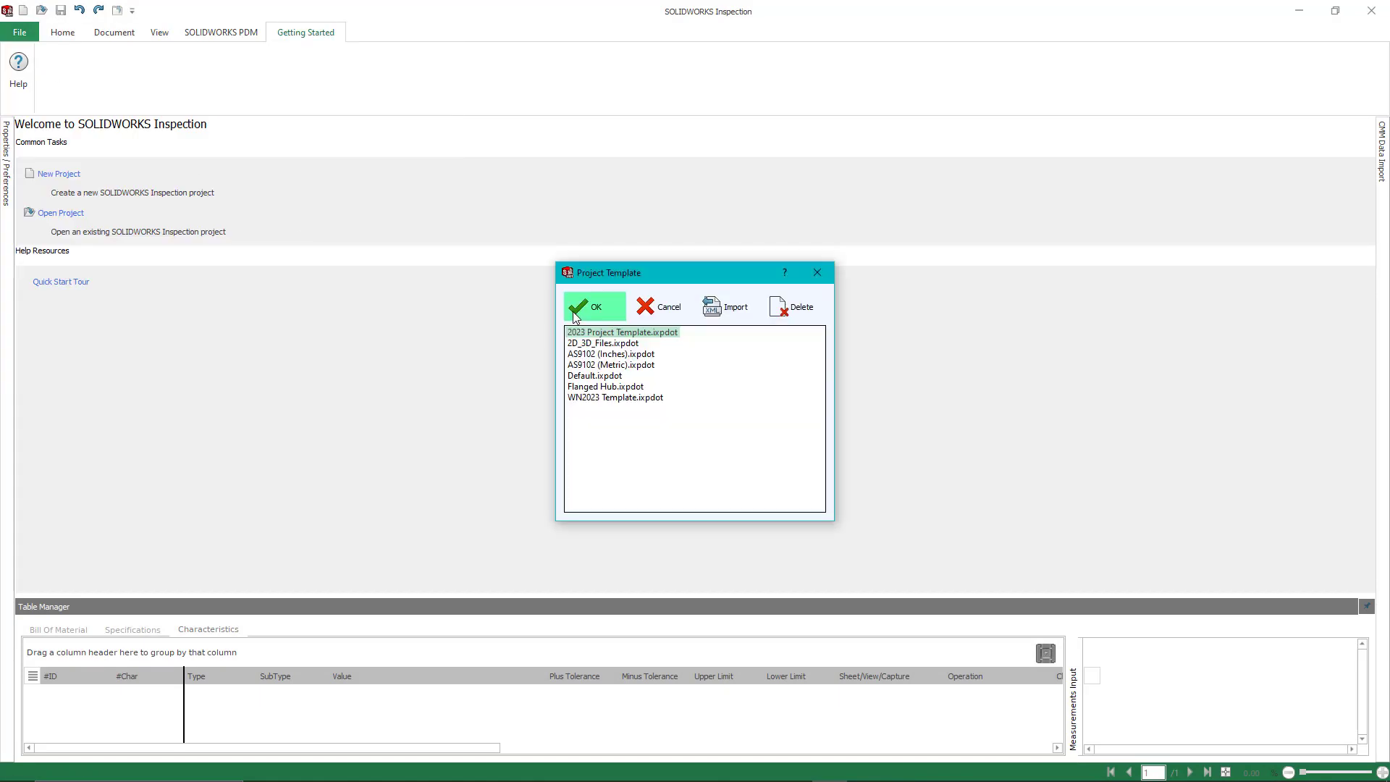
- Accept the 2023 Project Template and load KNUCKLE.SLDDRW as the project drawing
{"action": "left_click", "coordinate": [572, 312]}
{"action": "left_click", "coordinate": [552, 247]}
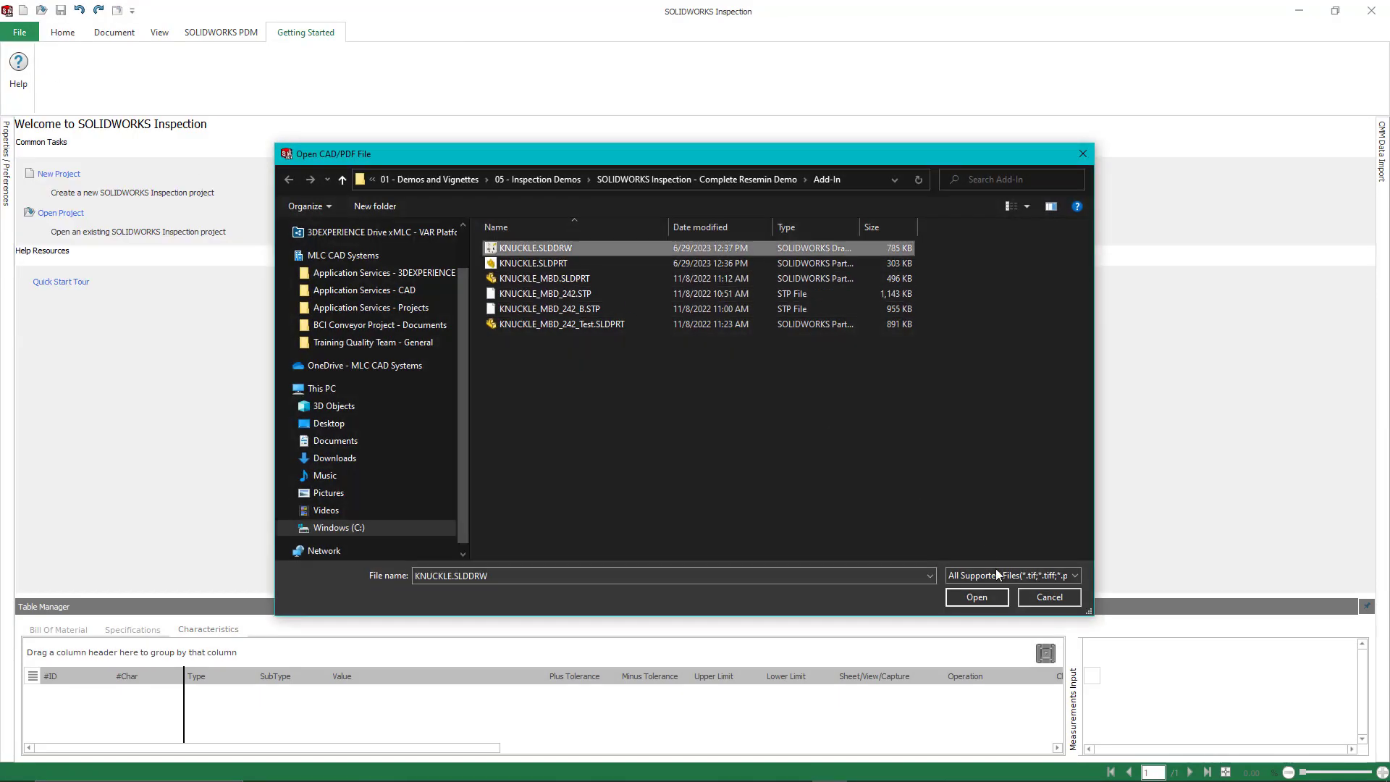
{"action": "left_click", "coordinate": [977, 598]}
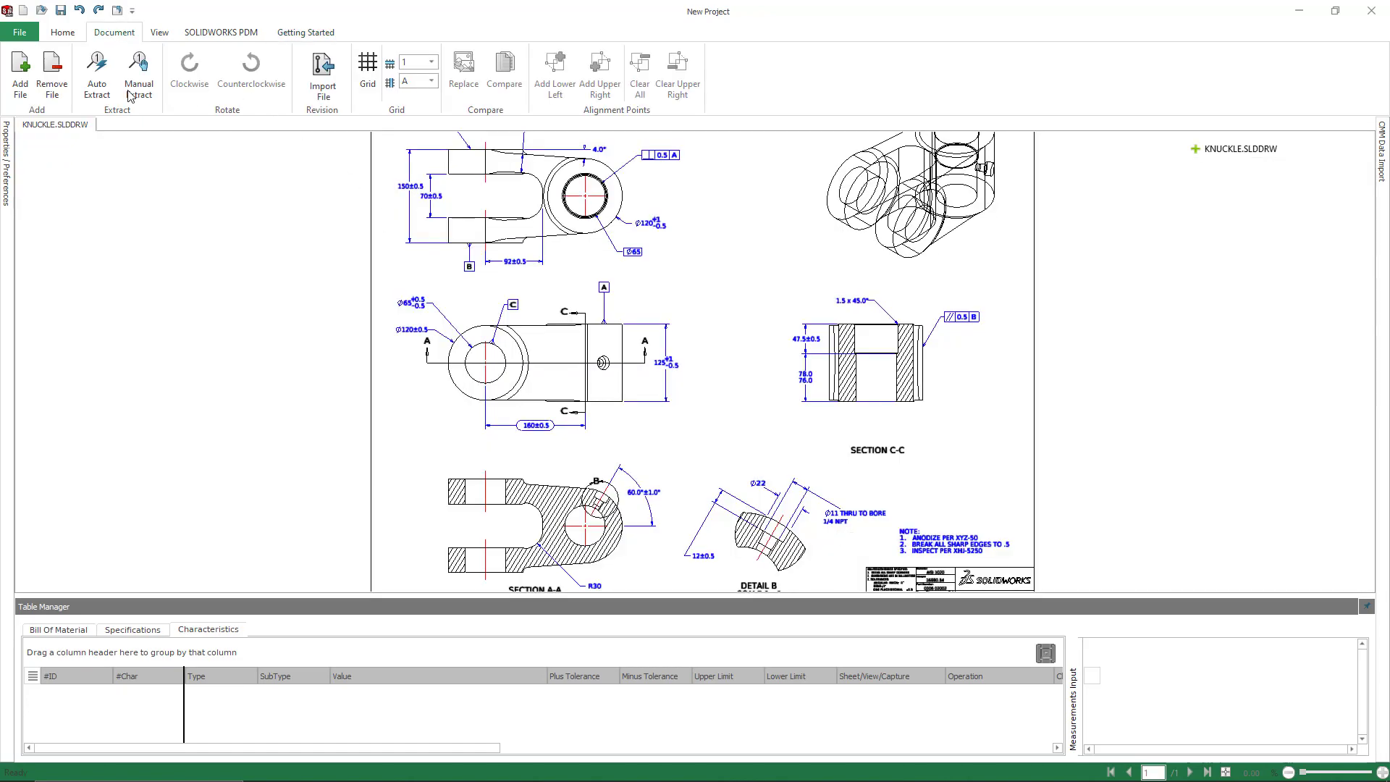
- Set Auto Extract to exclude notes, welds and surface finishes
{"action": "left_click", "coordinate": [96, 83]}
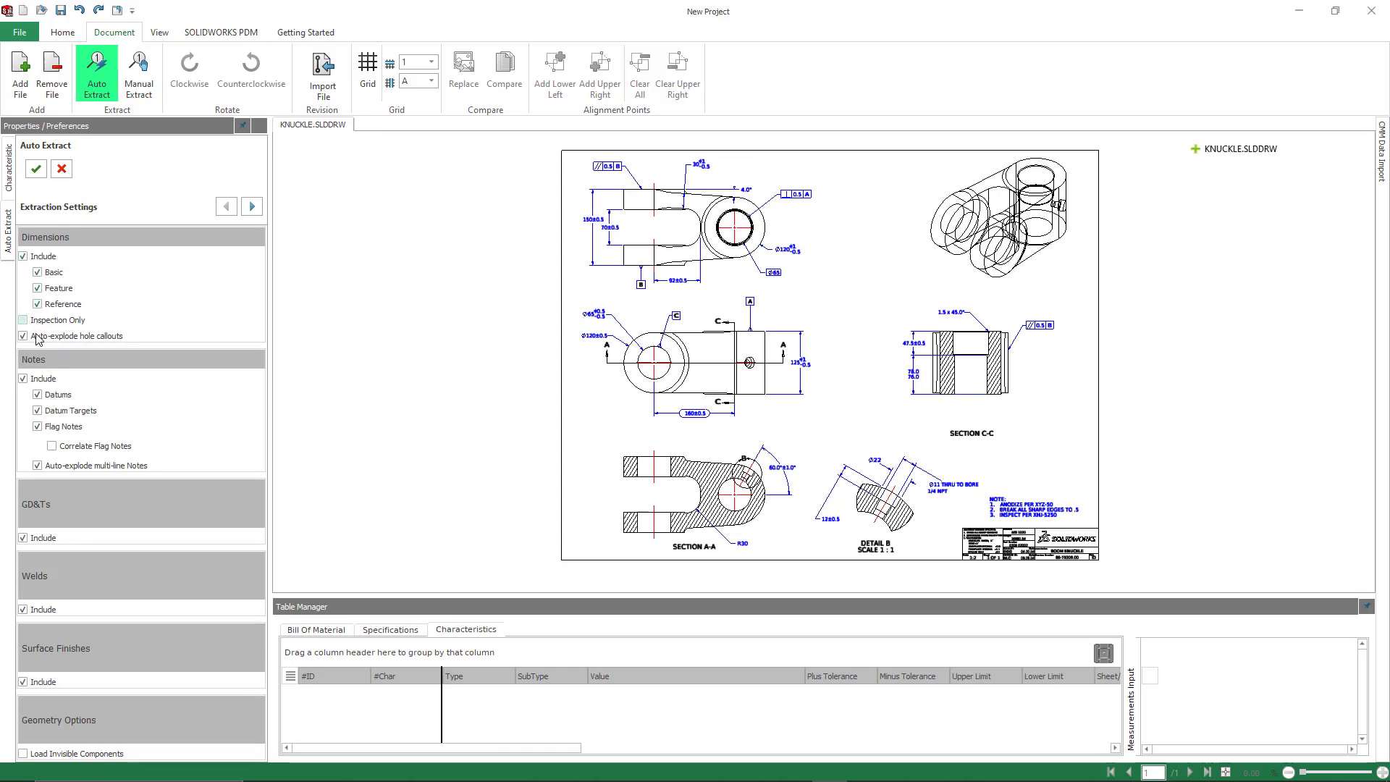
{"action": "left_click", "coordinate": [23, 379]}
{"action": "left_click", "coordinate": [23, 609]}
{"action": "left_click", "coordinate": [24, 682]}
{"action": "left_click", "coordinate": [252, 208]}
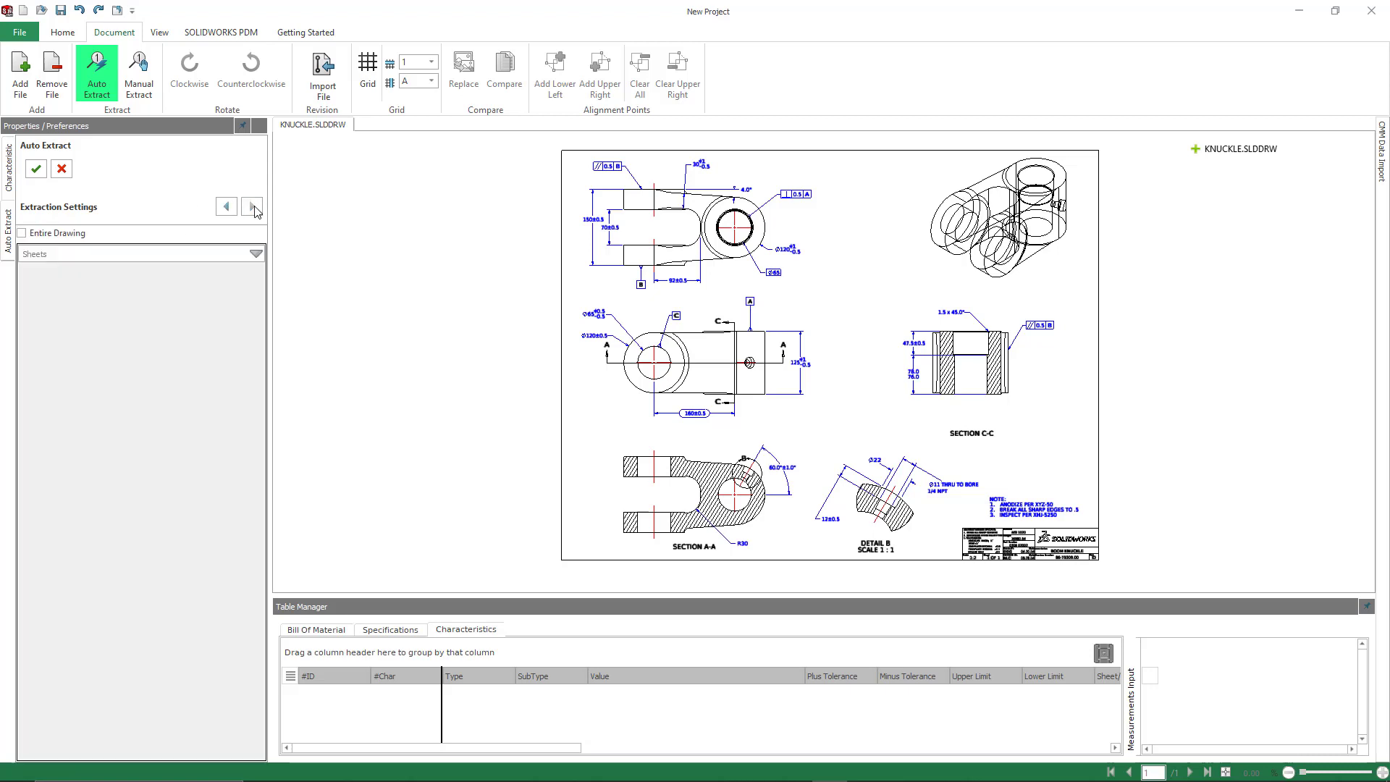
- Auto-balloon the KNUCKLE.SLDDRW drawing into 22 characteristics and resize the table to review them
{"action": "left_click", "coordinate": [36, 168]}
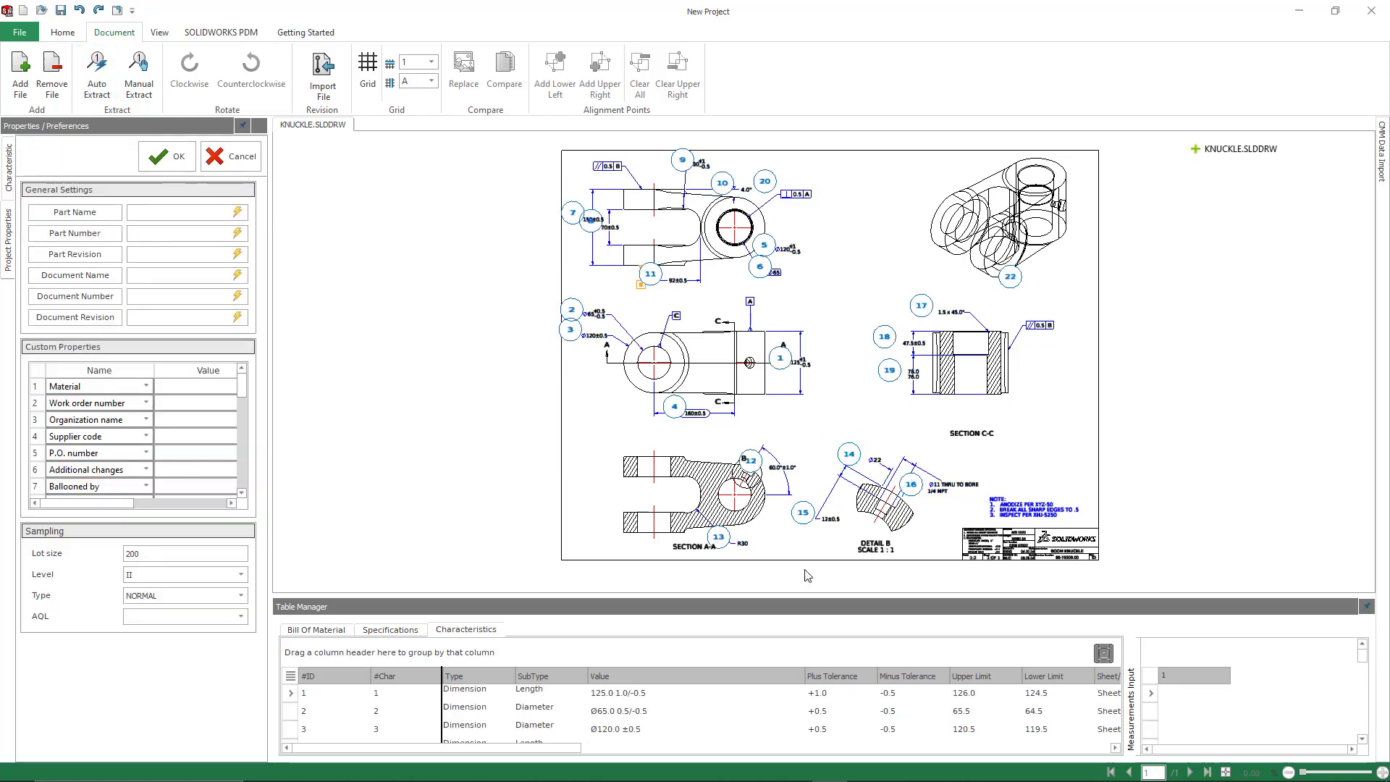
{"action": "left_click_drag", "start_coordinate": [781, 596], "coordinate": [781, 307]}
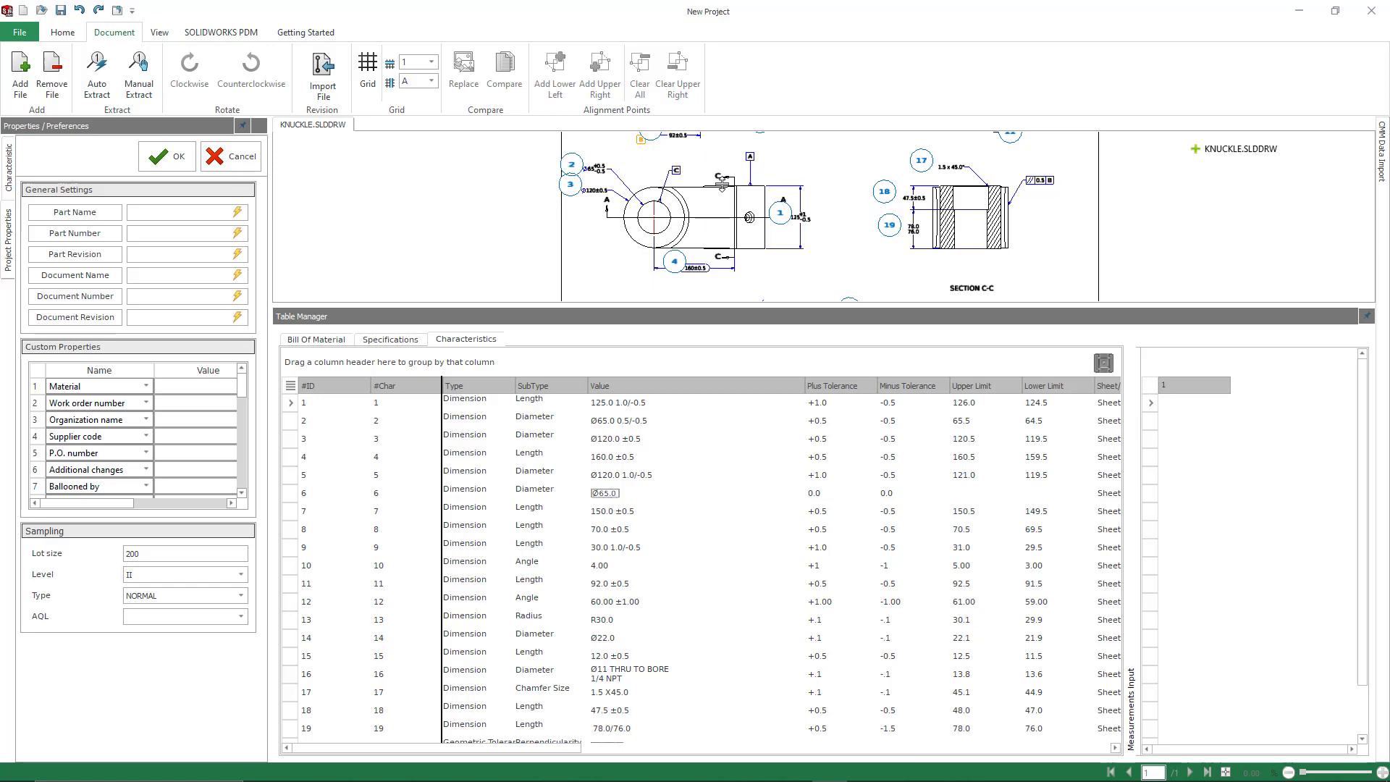
{"action": "left_click_drag", "start_coordinate": [721, 307], "coordinate": [735, 509]}
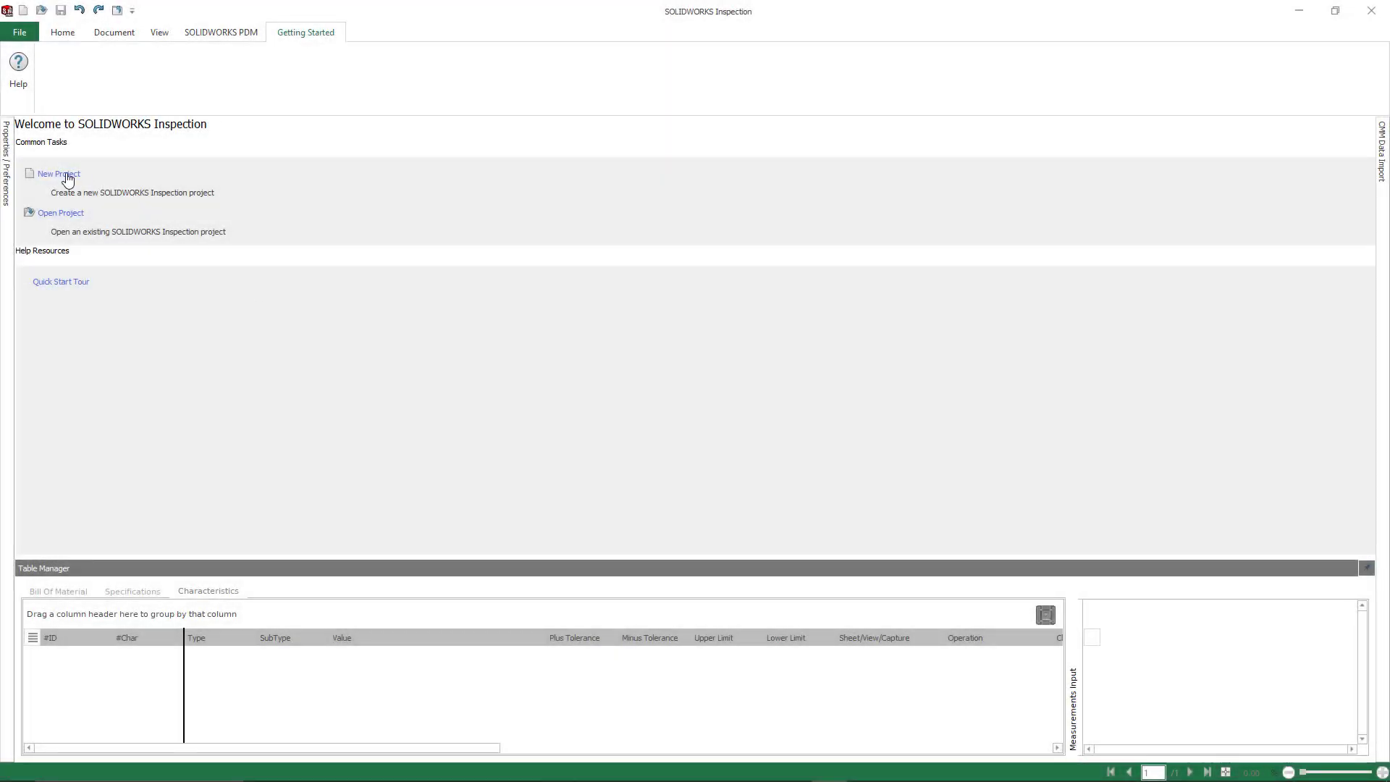
- Start a new project from the 2023 Project Template with Gear Plate_MBD.SLDPRT
{"action": "left_click", "coordinate": [109, 175]}
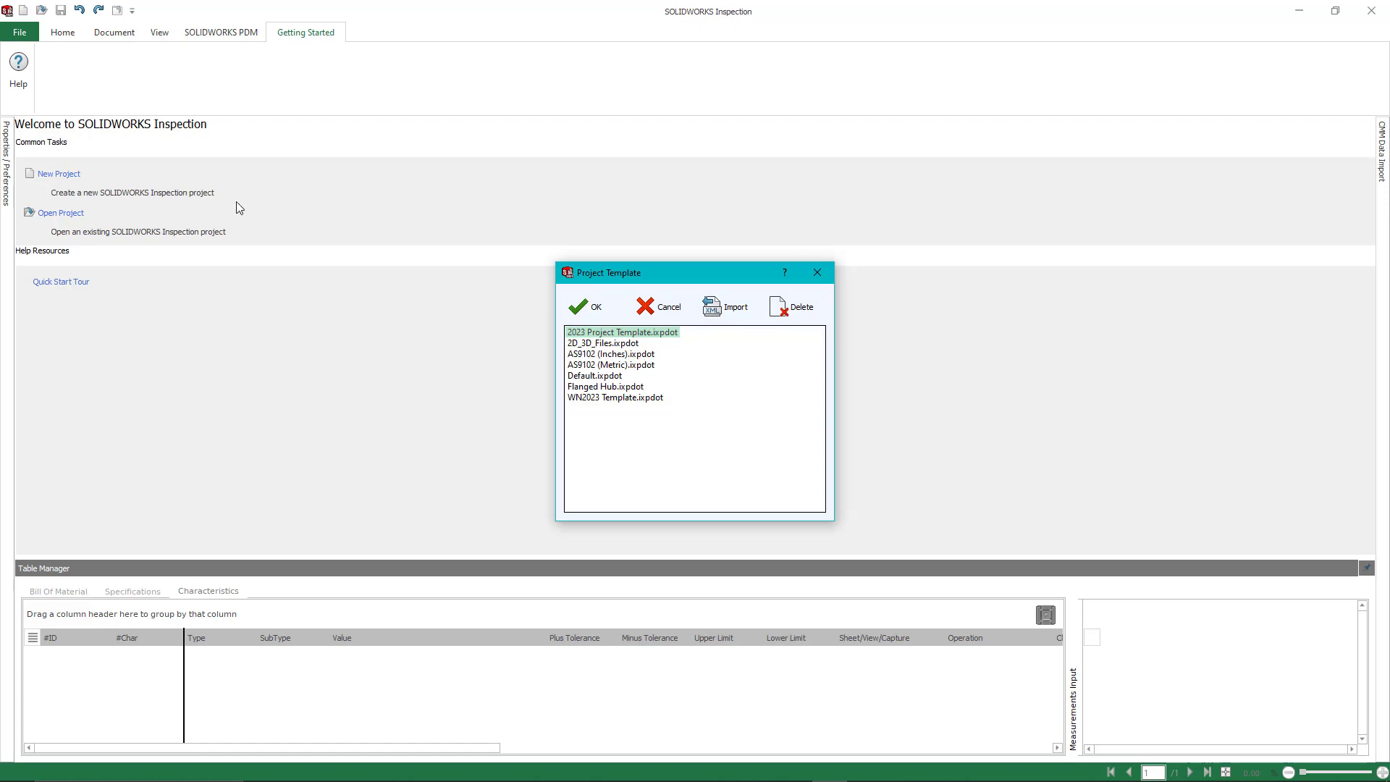
{"action": "left_click", "coordinate": [583, 307]}
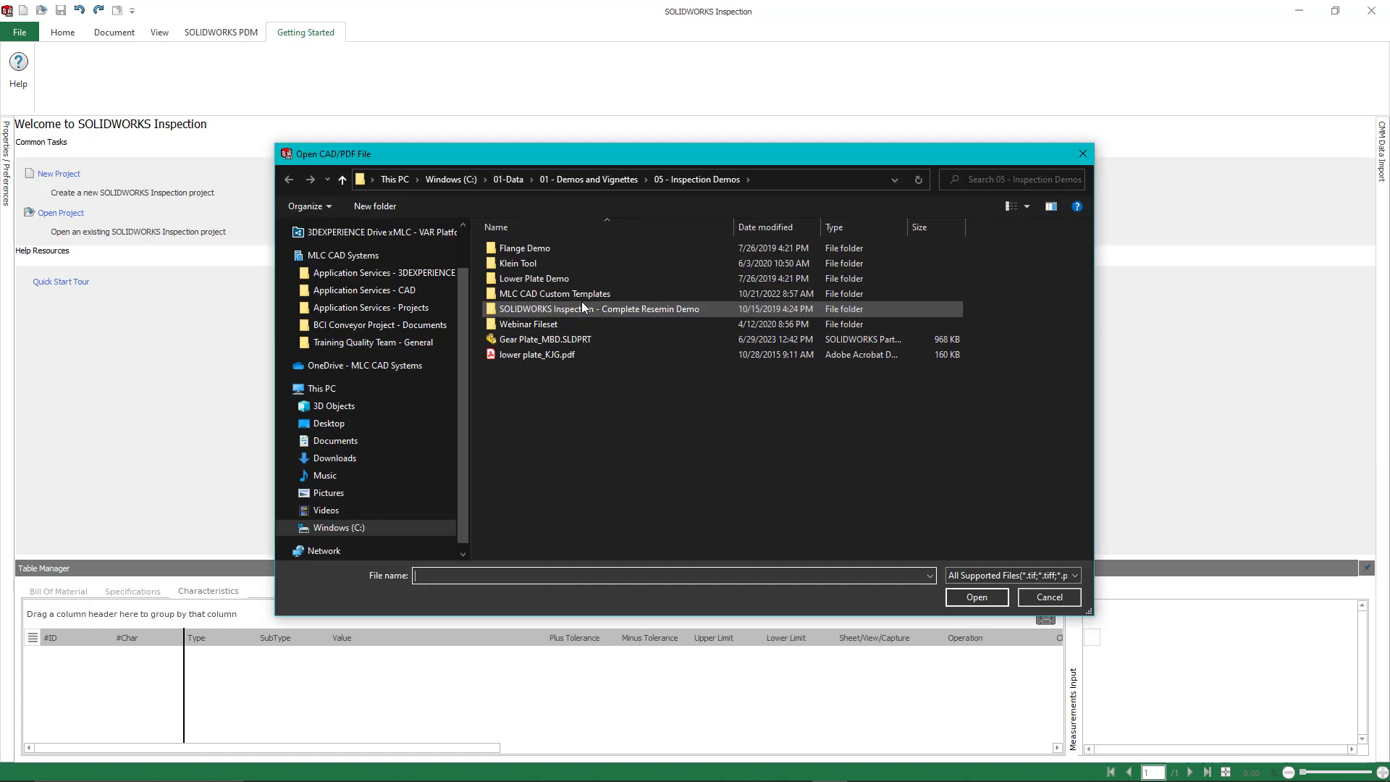
{"action": "left_click", "coordinate": [562, 340]}
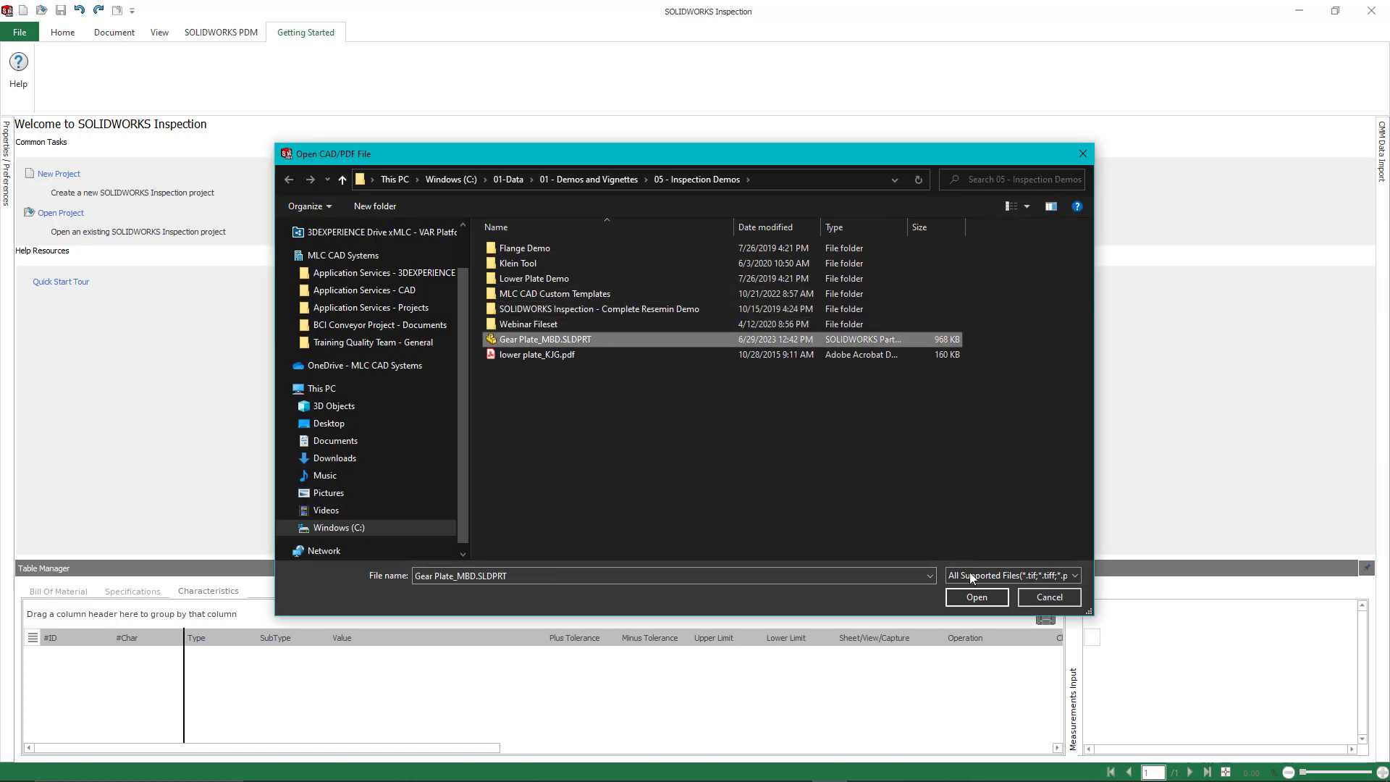
{"action": "left_click", "coordinate": [978, 598]}
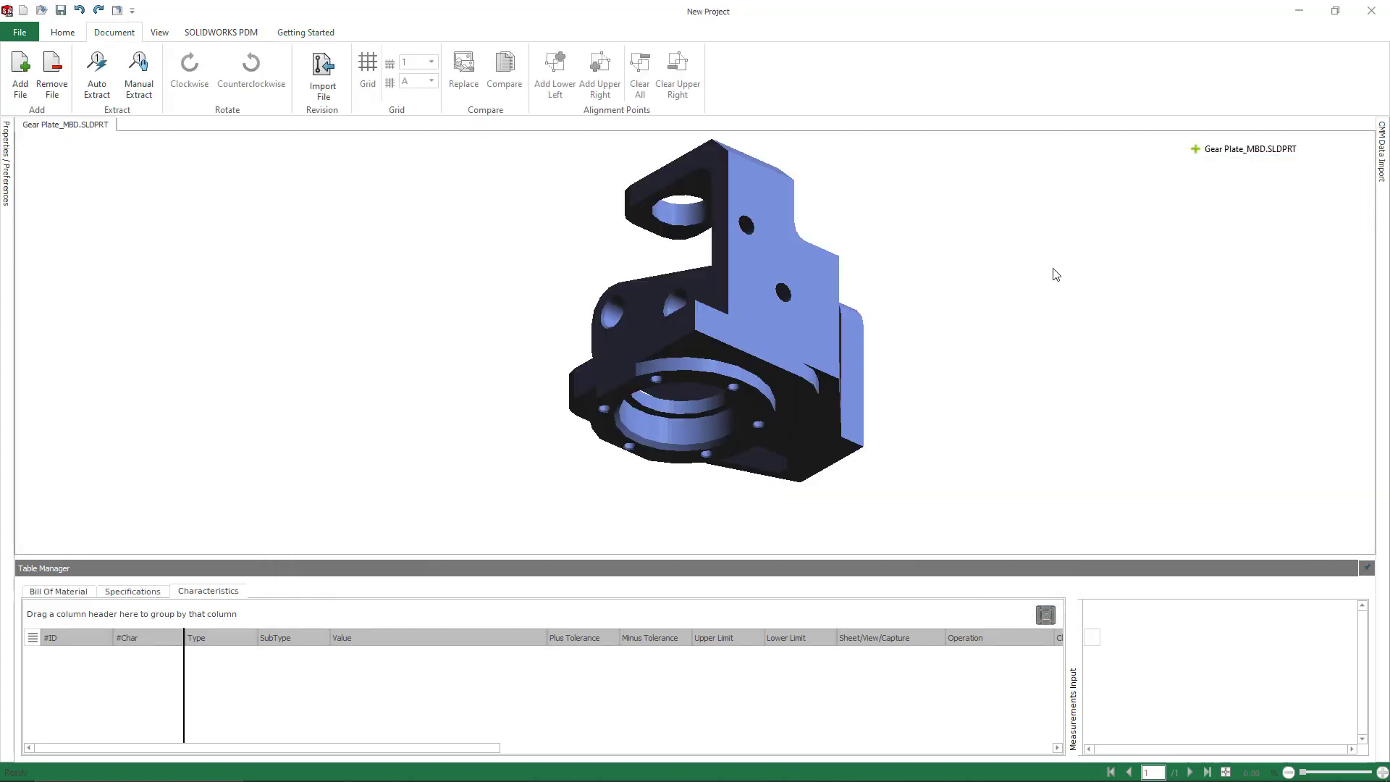
- Display the gear plate's ISO - ALL DIMS capture from the Captures tree
{"action": "middle_click_drag", "start_coordinate": [814, 211], "coordinate": [786, 312]}
{"action": "scroll", "coordinate": [788, 310], "scroll_direction": "down", "scroll_amount": 5}
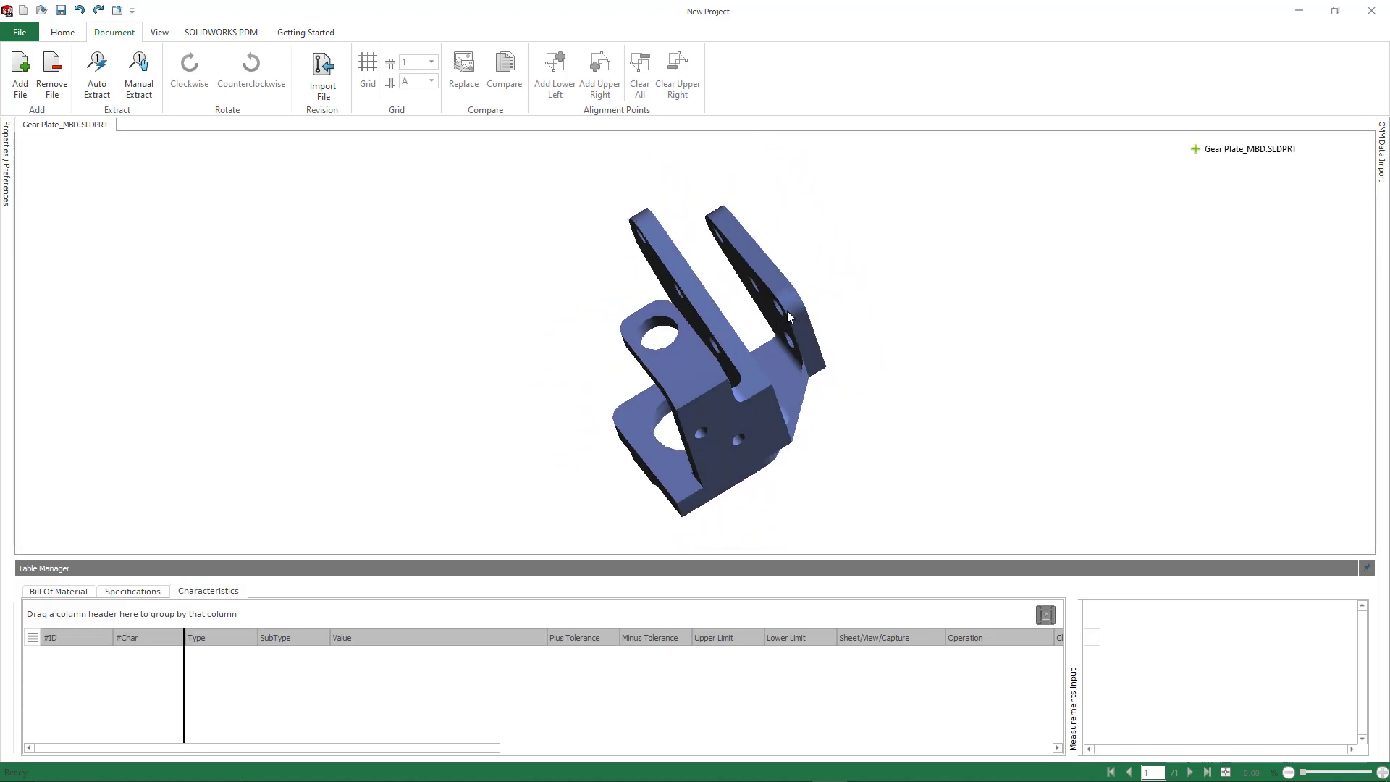
{"action": "left_click", "coordinate": [1196, 149]}
{"action": "left_click", "coordinate": [1210, 160]}
{"action": "left_click", "coordinate": [1264, 170]}
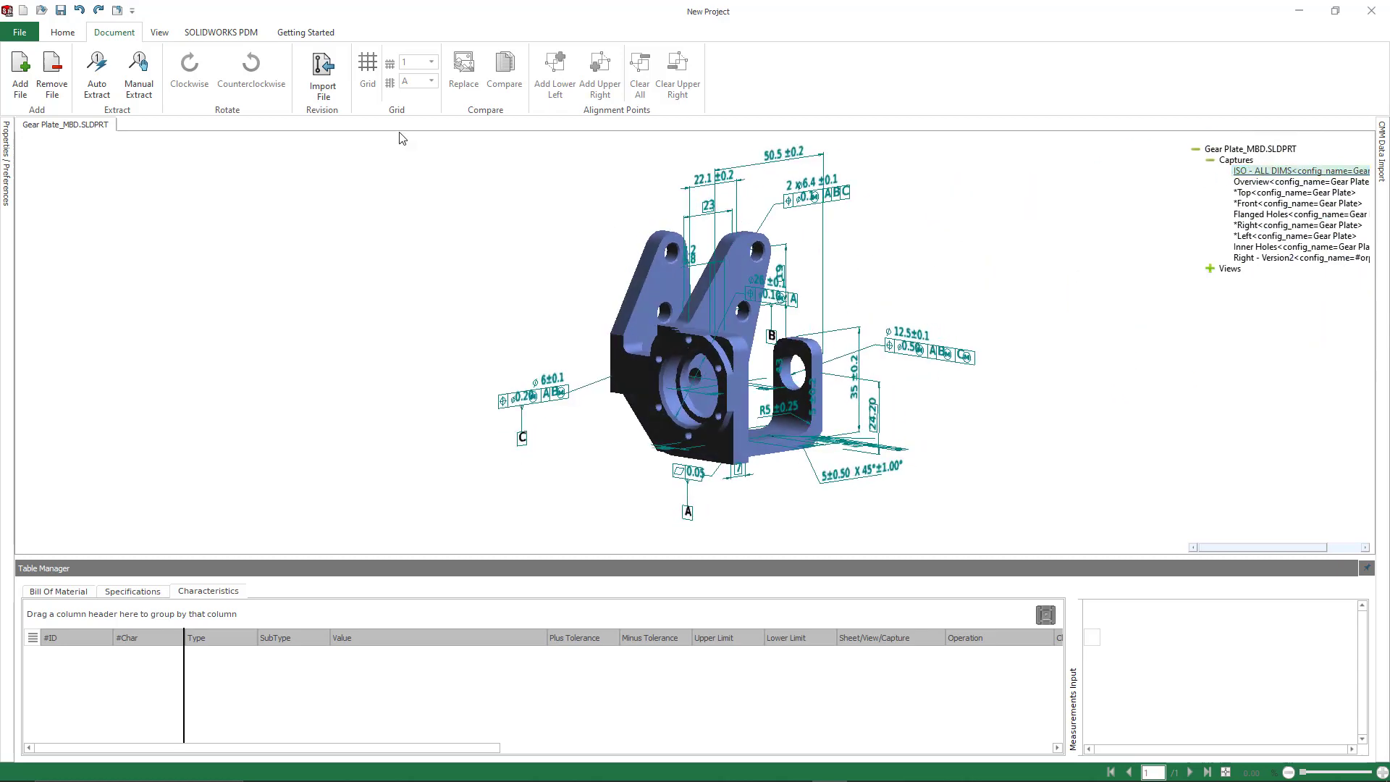
- Auto-balloon the gear plate without notes or welds and enlarge the characteristics table
{"action": "left_click", "coordinate": [97, 76]}
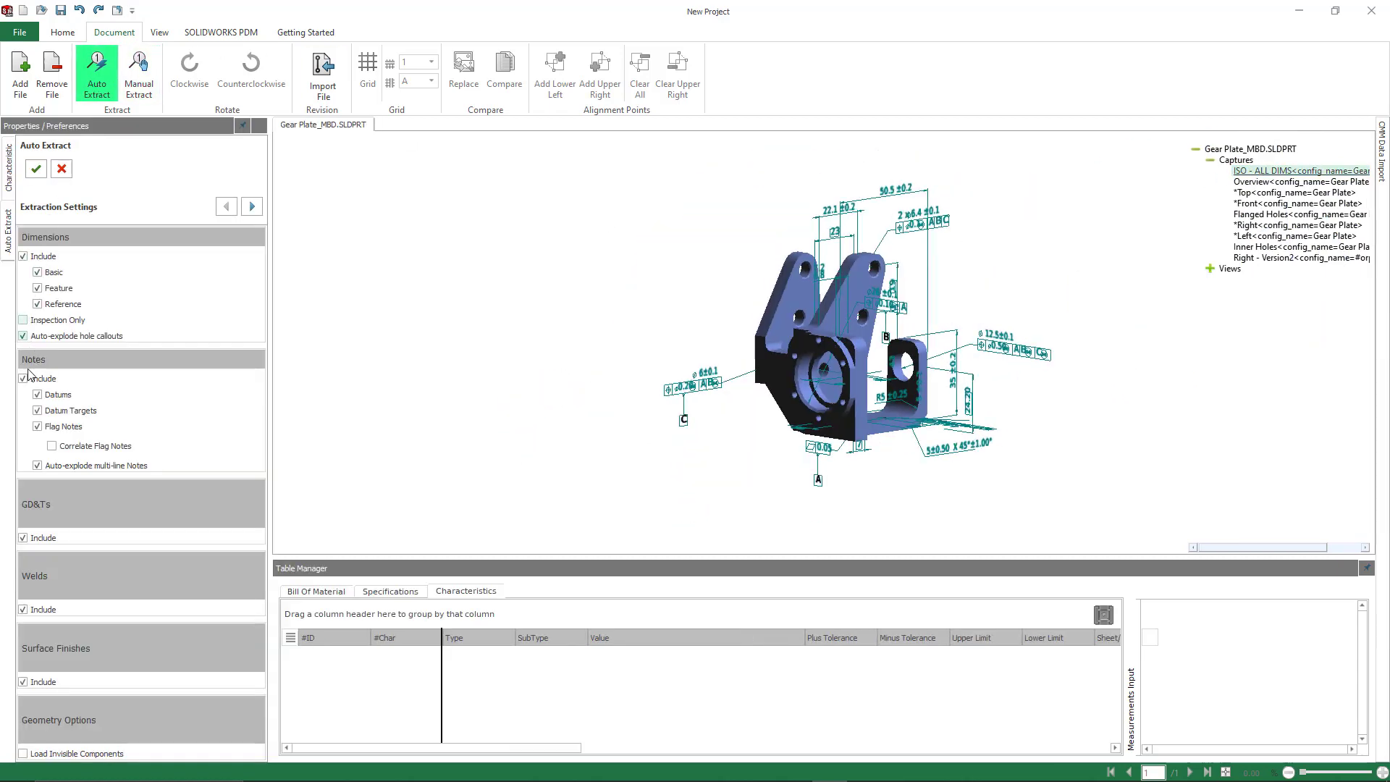
{"action": "left_click", "coordinate": [23, 378]}
{"action": "left_click", "coordinate": [23, 609]}
{"action": "left_click", "coordinate": [35, 168]}
{"action": "left_click_drag", "start_coordinate": [659, 559], "coordinate": [662, 292]}
{"action": "scroll", "coordinate": [638, 507], "scroll_direction": "down", "scroll_amount": 7}
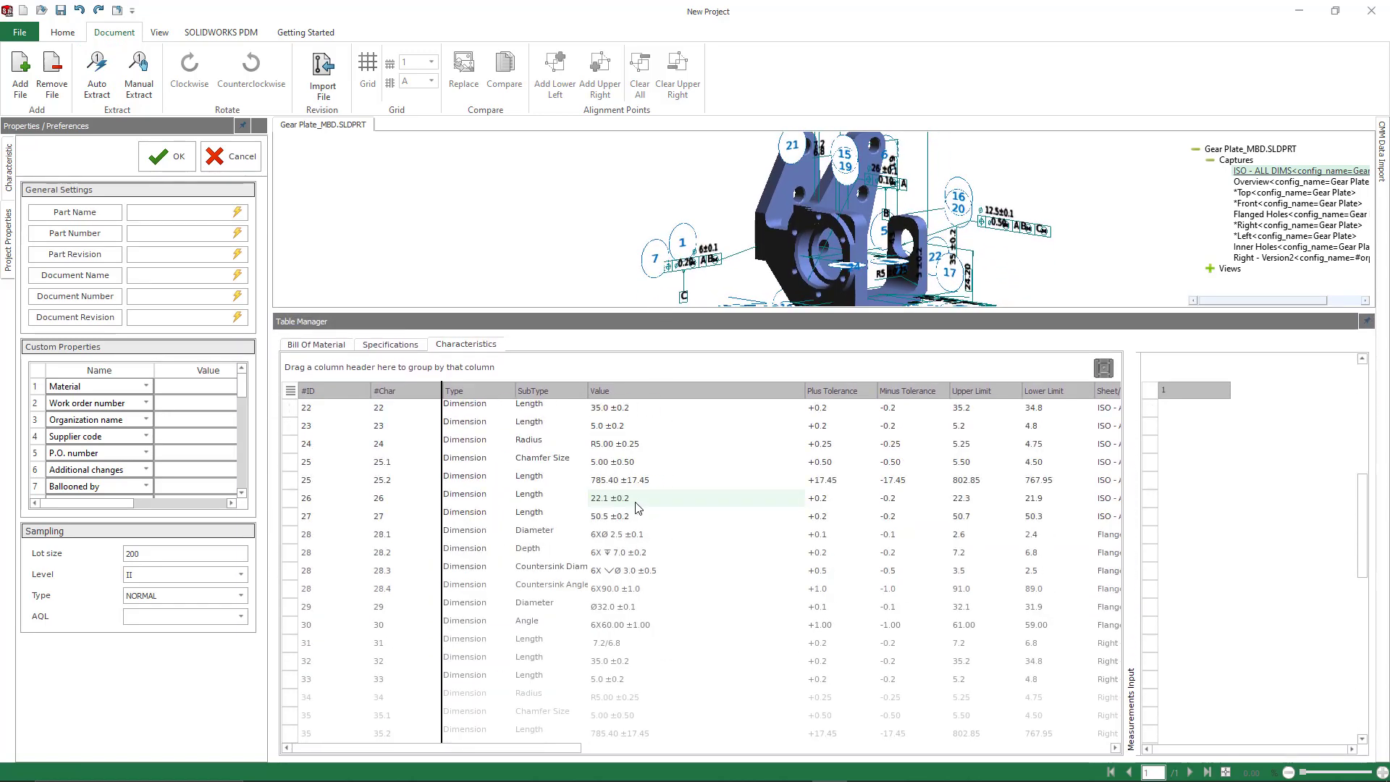
{"action": "scroll", "coordinate": [638, 507], "scroll_direction": "up", "scroll_amount": 7}
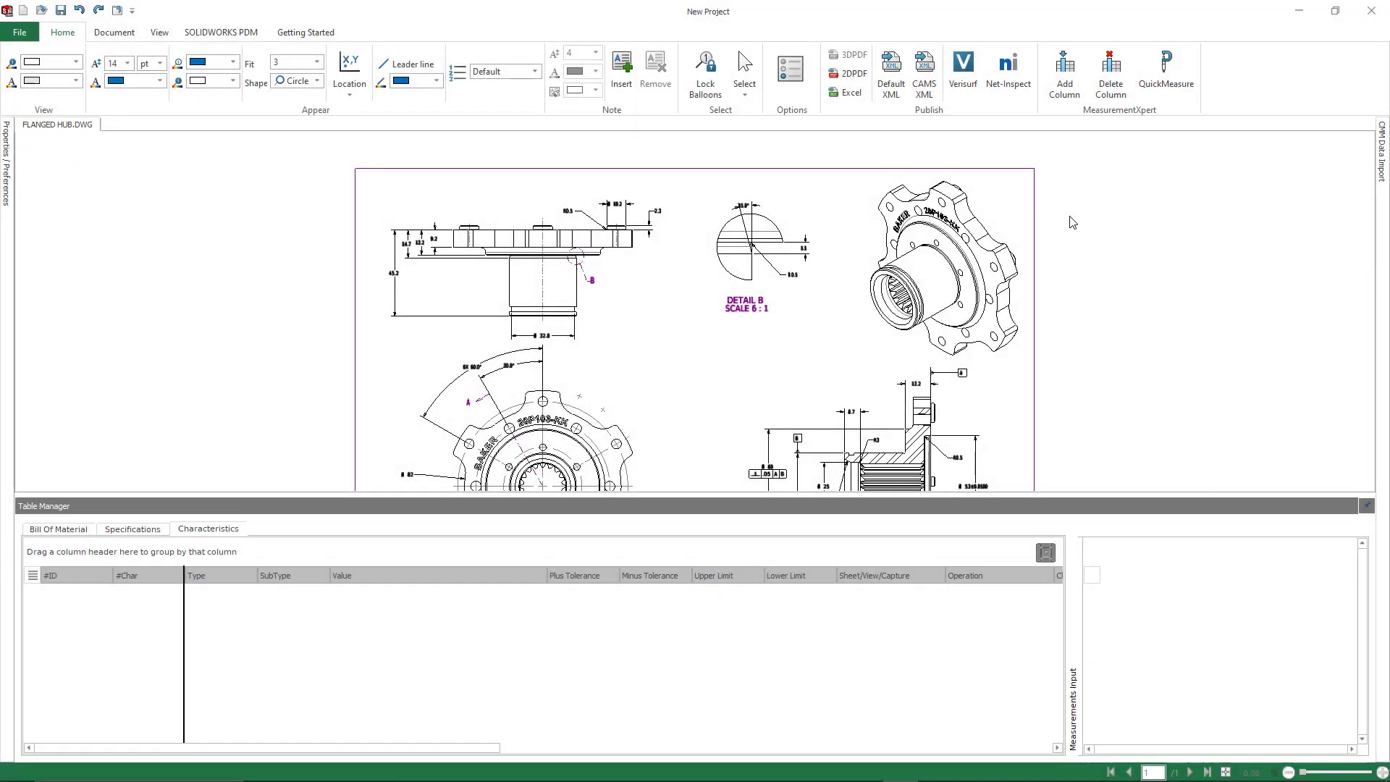
- In Project Options, add a numbering sequence named '300 Series' with starting value 300
{"action": "left_click", "coordinate": [794, 75]}
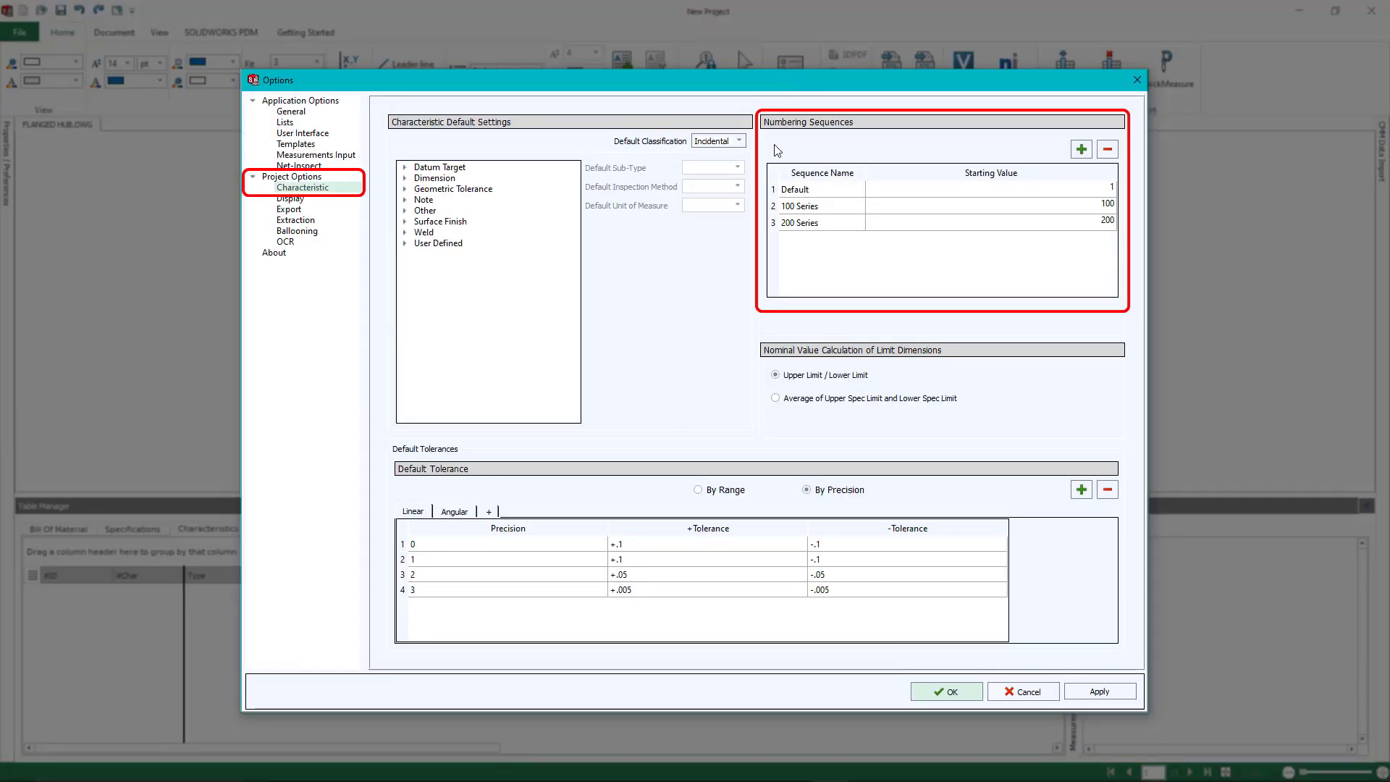
{"action": "left_click", "coordinate": [1082, 149]}
{"action": "left_click", "coordinate": [835, 246]}
{"action": "type", "text": "300"}
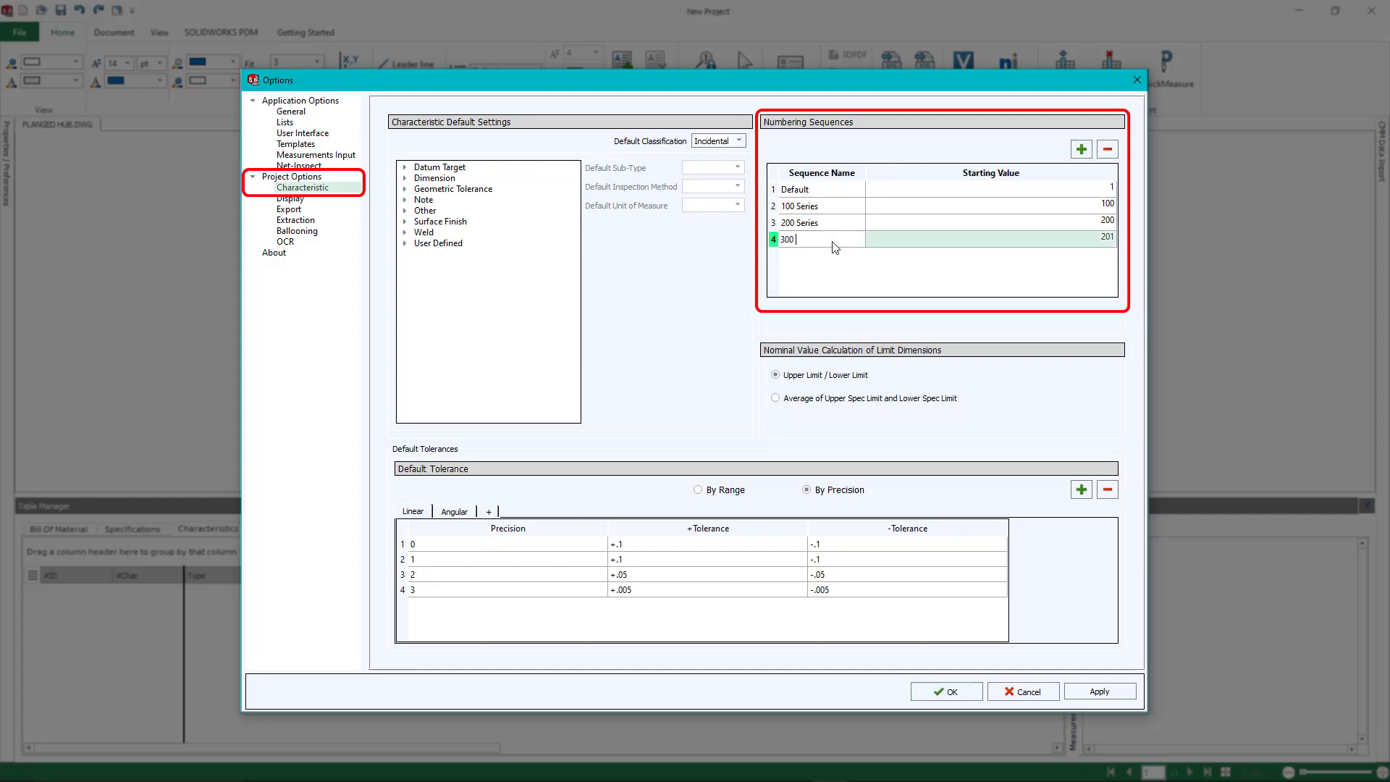
{"action": "type", "text": " Series"}
{"action": "left_click", "coordinate": [951, 244]}
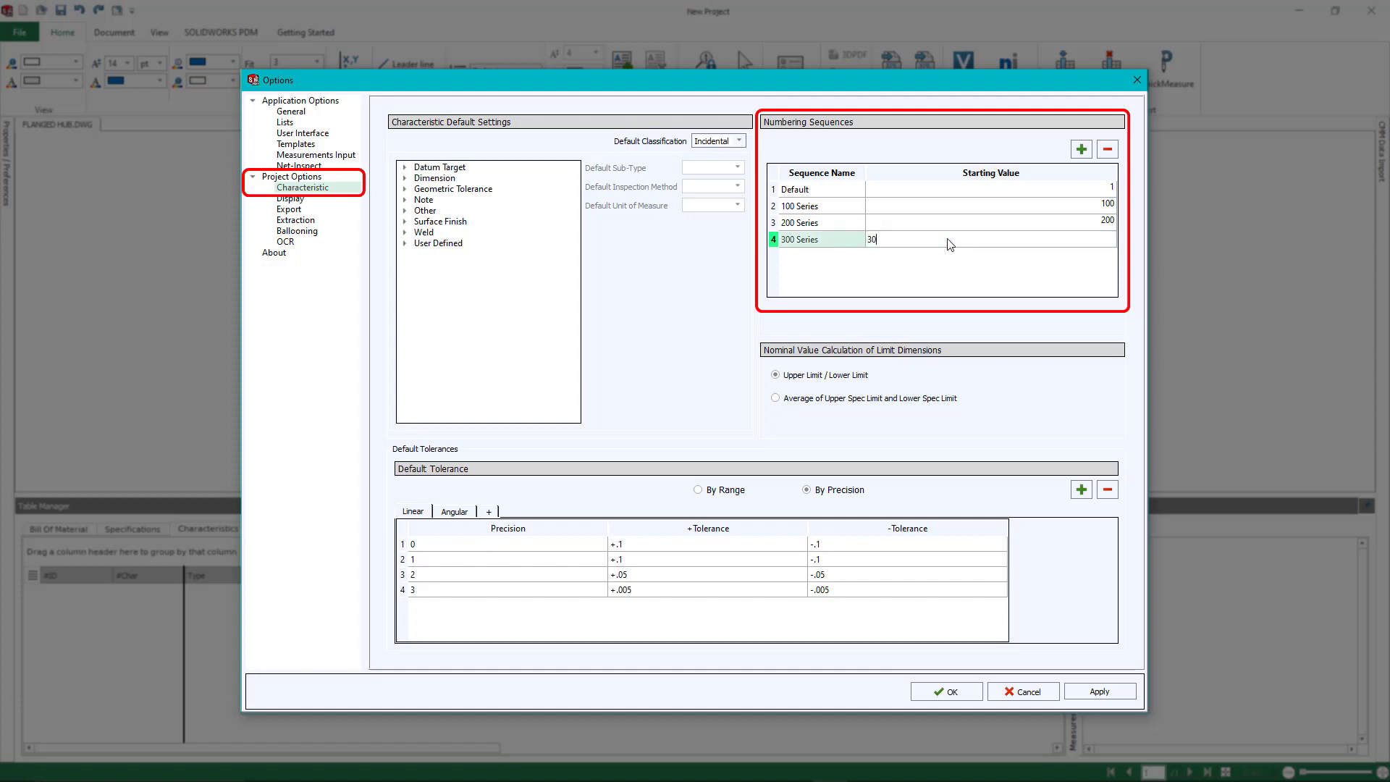
{"action": "left_click", "coordinate": [950, 321]}
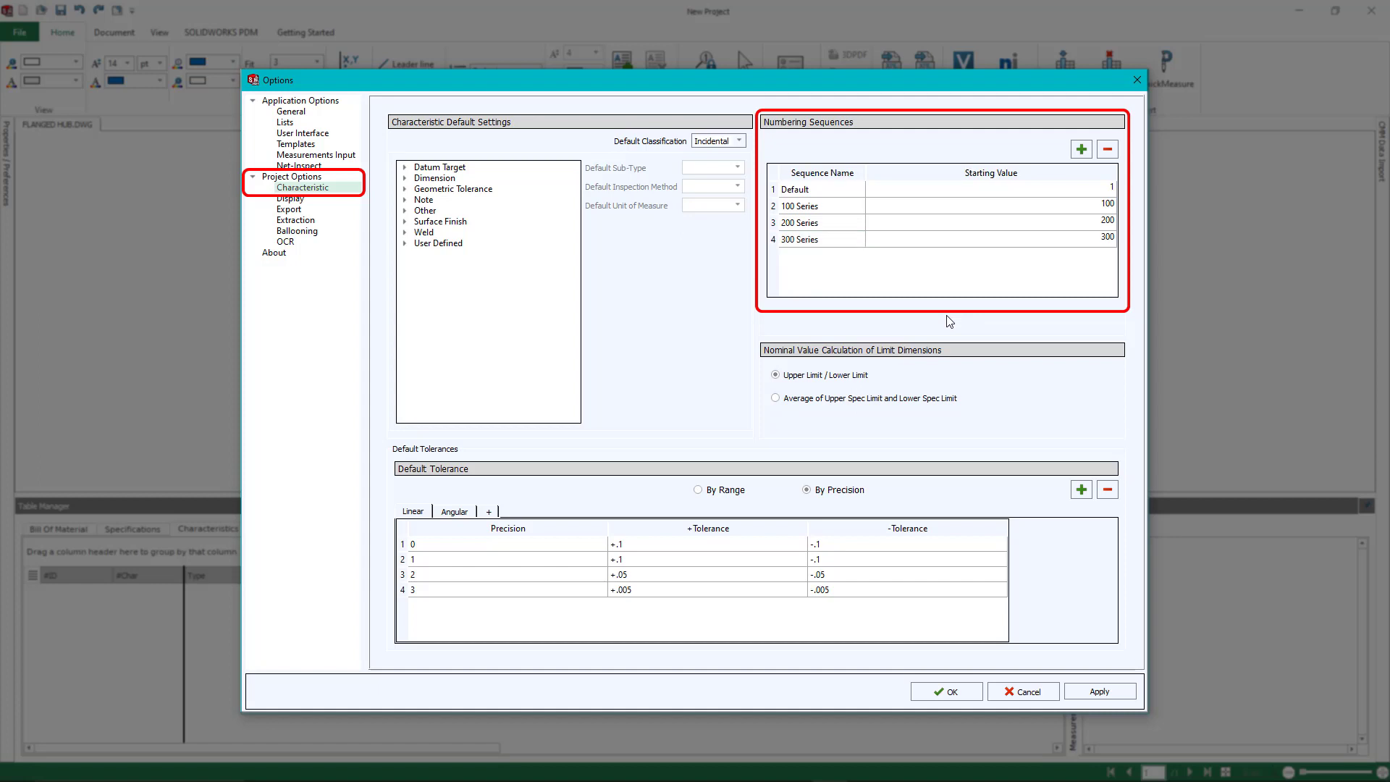
- Save the options, zoom into the top-left FLANGED HUB view, and switch on Manual Extract
{"action": "left_click", "coordinate": [952, 691]}
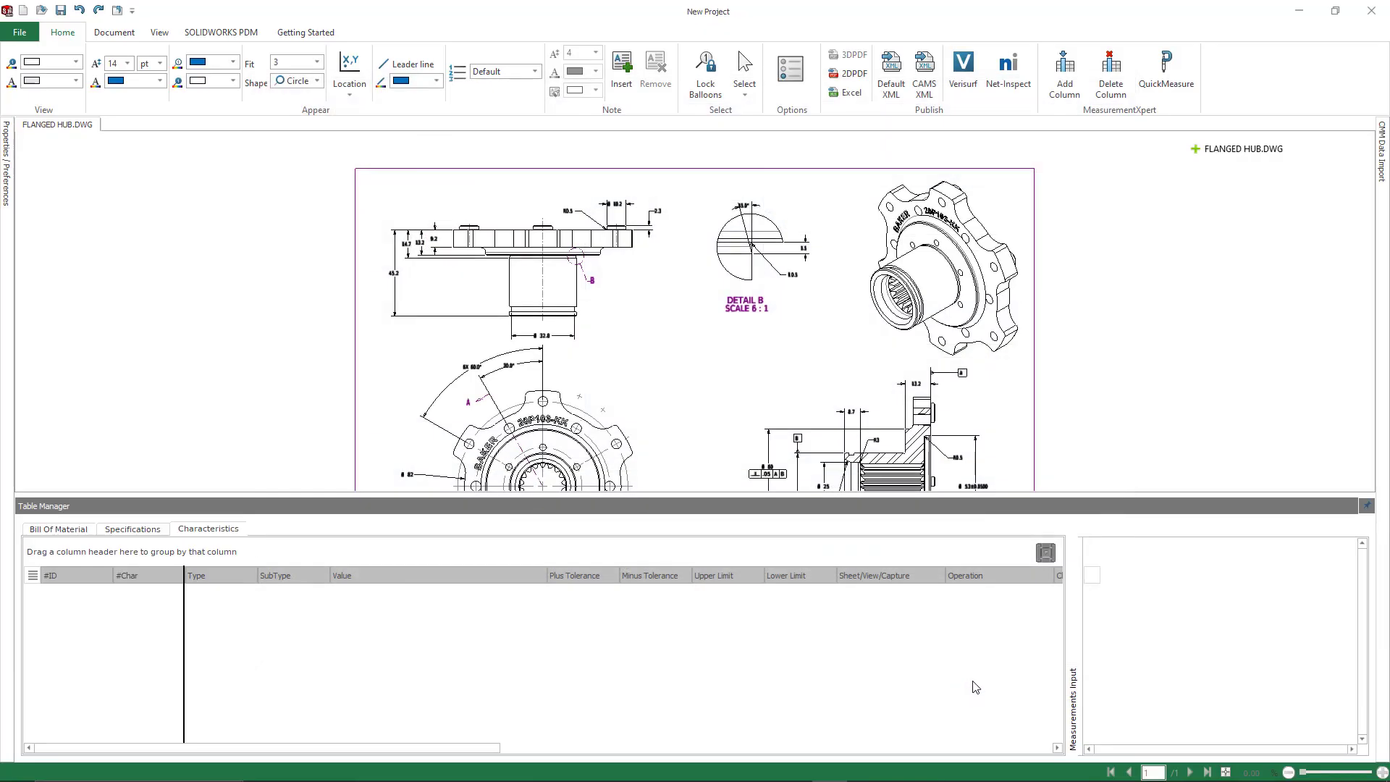
{"action": "left_click", "coordinate": [158, 33]}
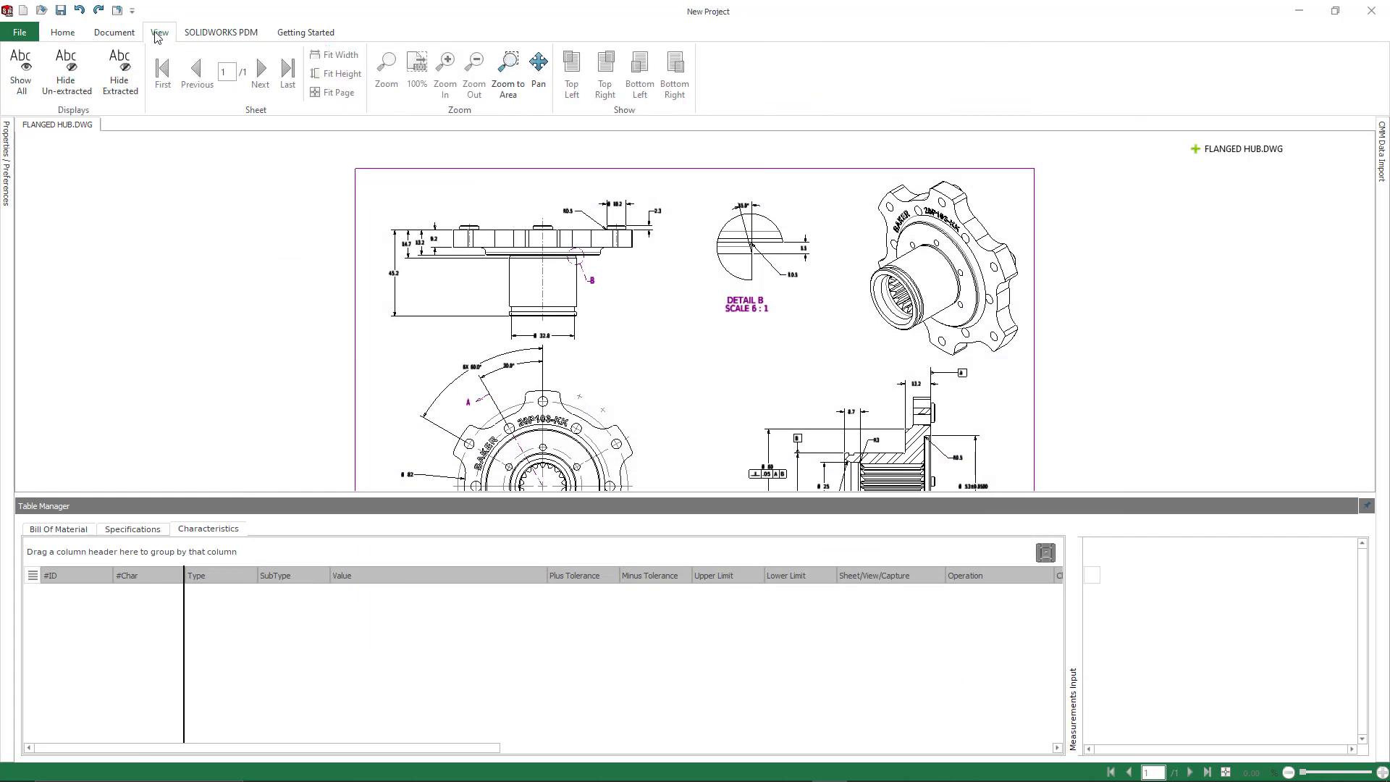
{"action": "left_click", "coordinate": [508, 72]}
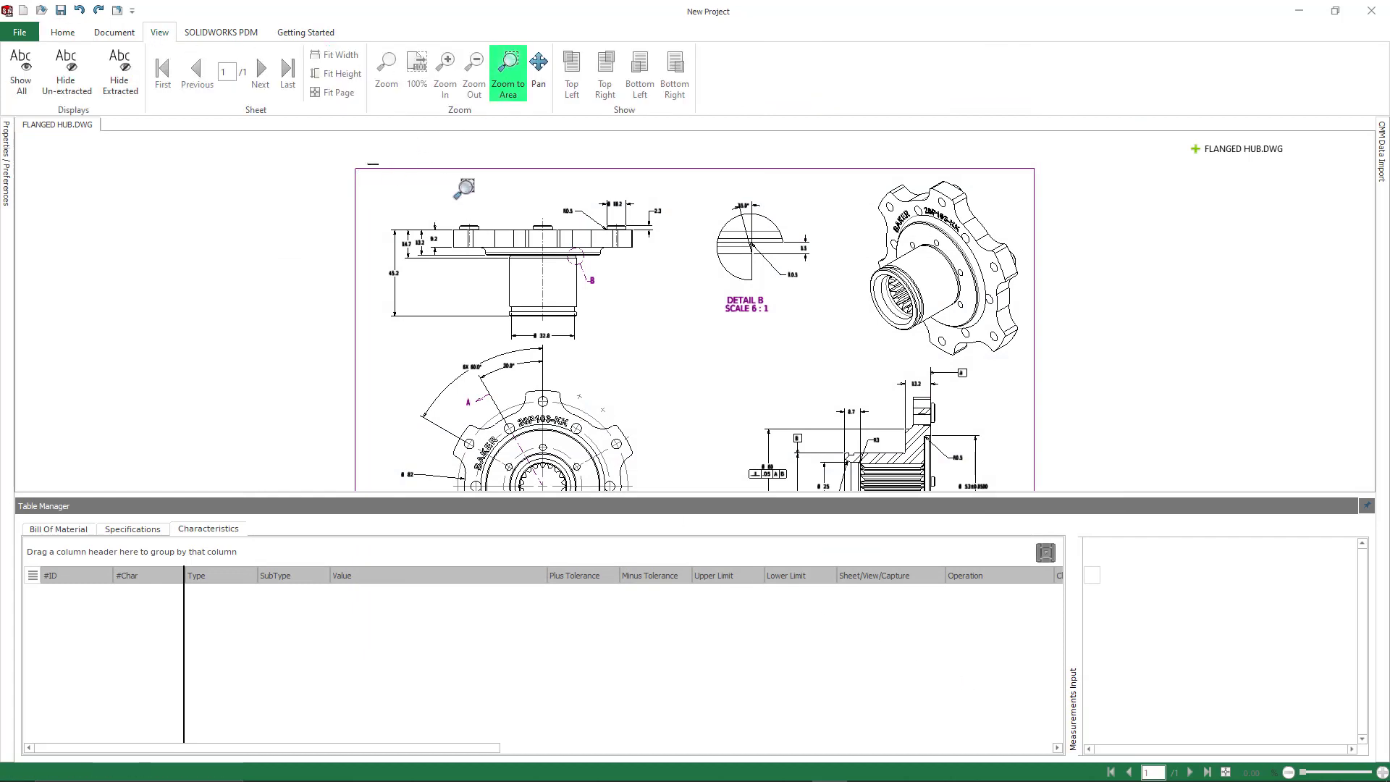
{"action": "mouse_move", "coordinate": [367, 164]}
{"action": "left_mouse_down"}
{"action": "mouse_move", "coordinate": [650, 284]}
{"action": "mouse_move", "coordinate": [684, 352]}
{"action": "left_mouse_up"}
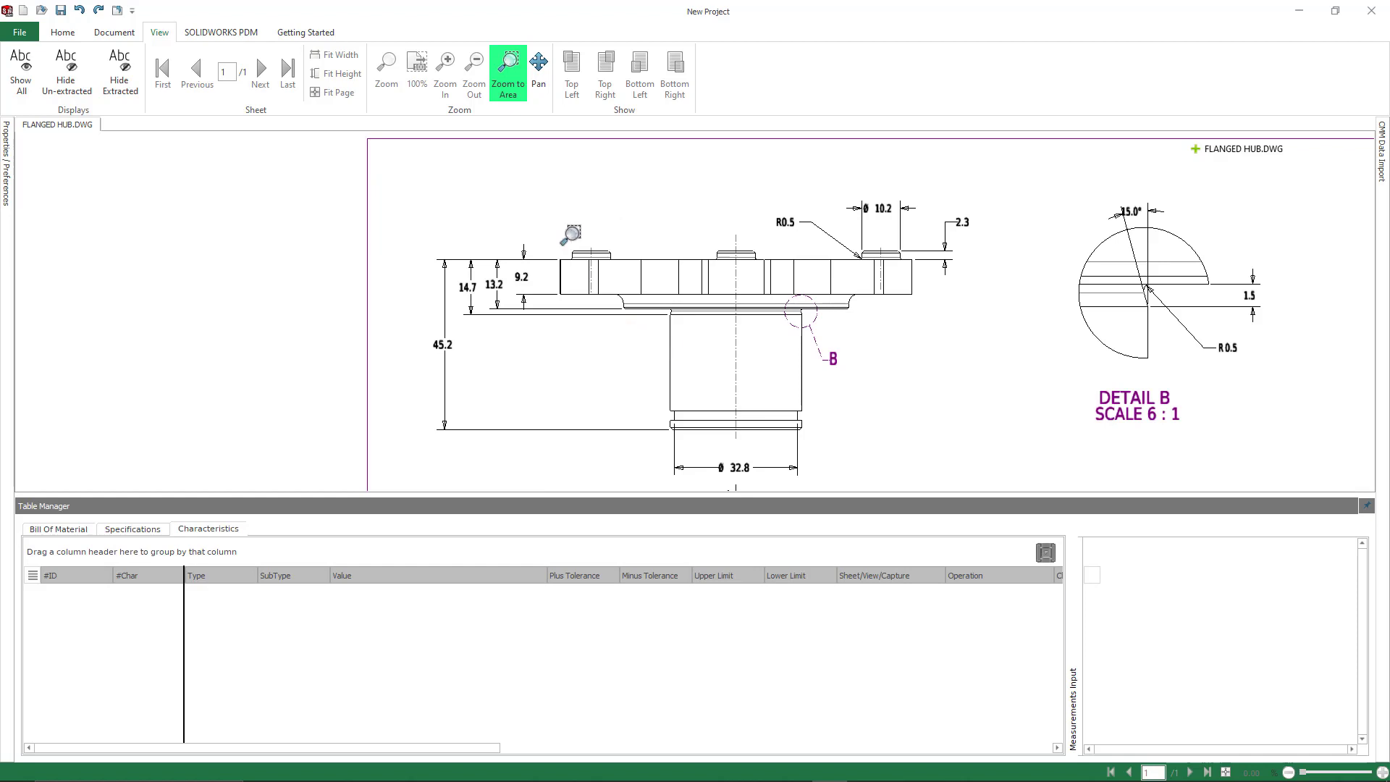
{"action": "key", "text": "Escape"}
{"action": "left_click", "coordinate": [109, 33]}
{"action": "left_click", "coordinate": [139, 76]}
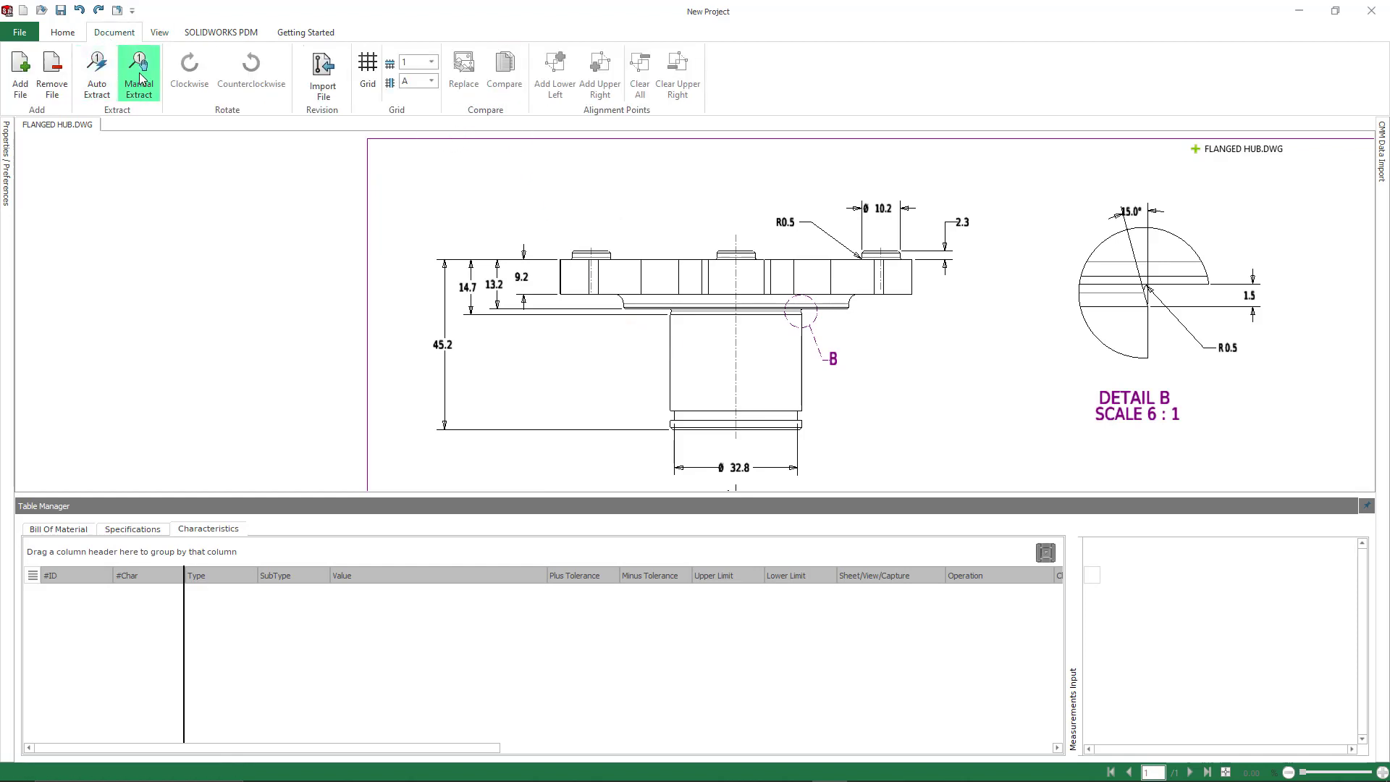
- Balloon the four dimensions on the left of the view with Default numbering
{"action": "left_click", "coordinate": [63, 33]}
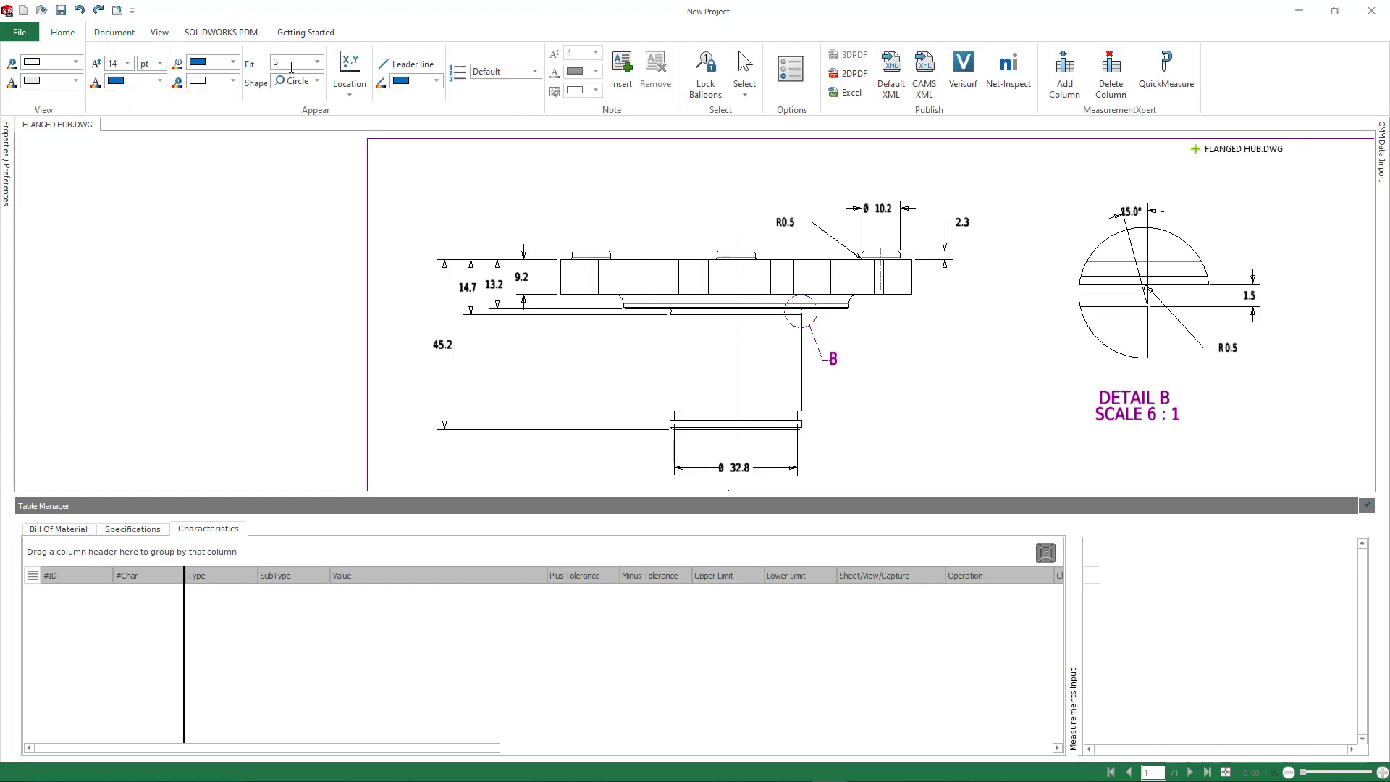
{"action": "left_click", "coordinate": [535, 71]}
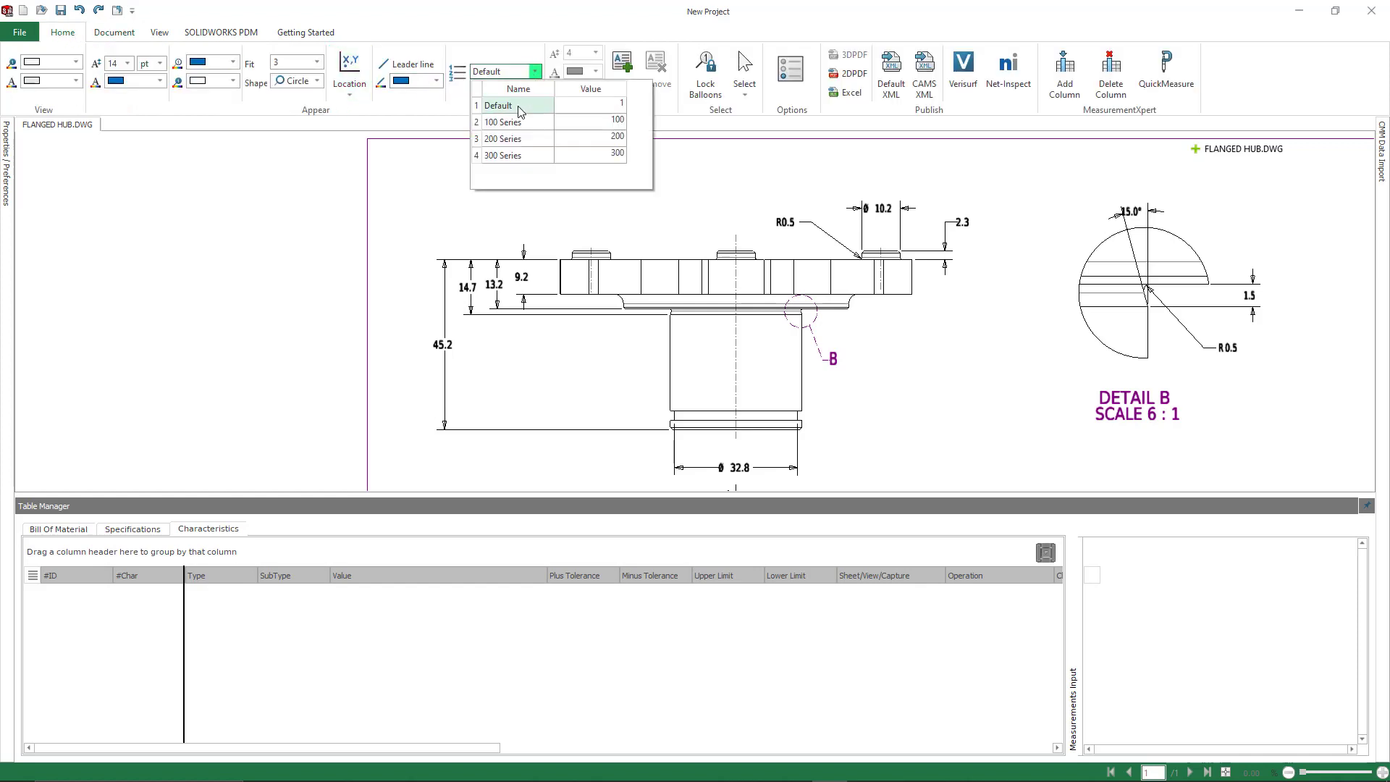
{"action": "left_click", "coordinate": [424, 124]}
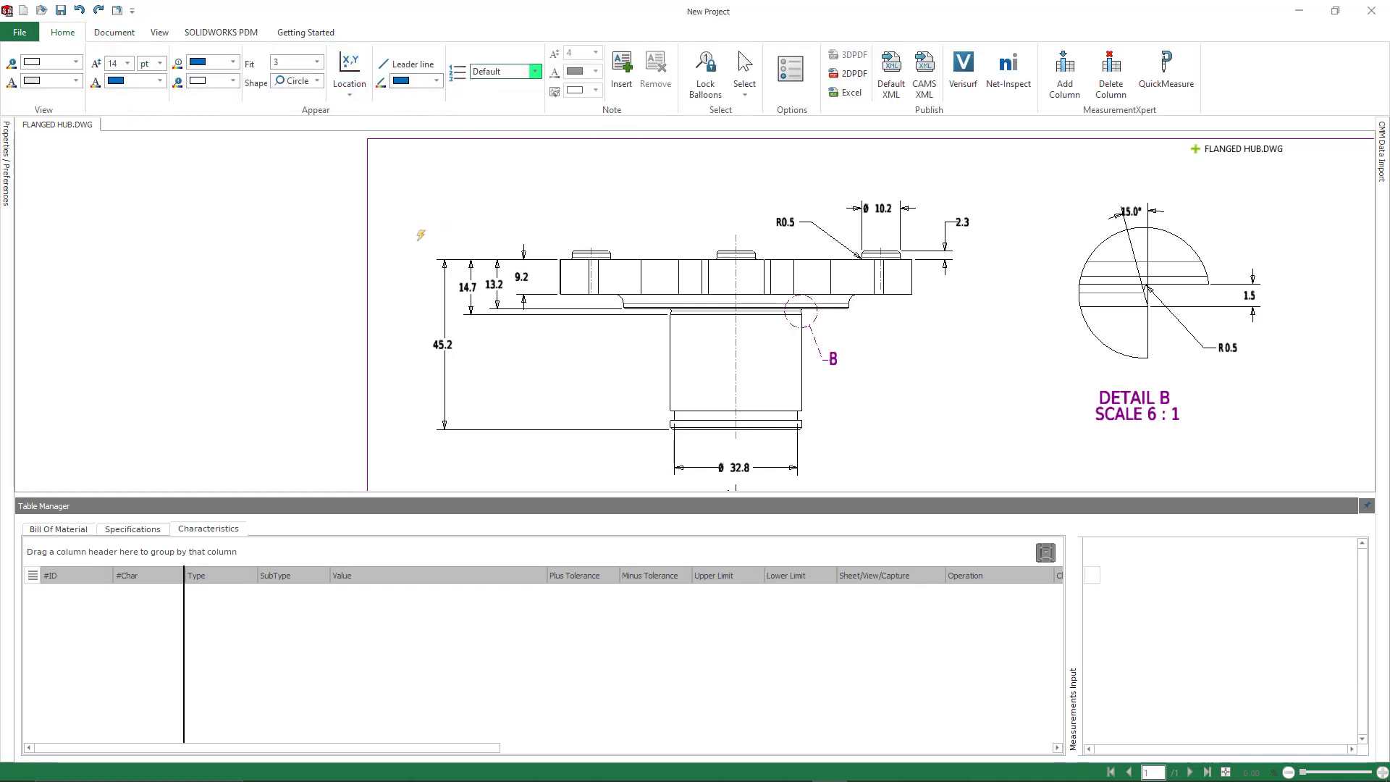
{"action": "left_click_drag", "start_coordinate": [419, 241], "coordinate": [528, 386]}
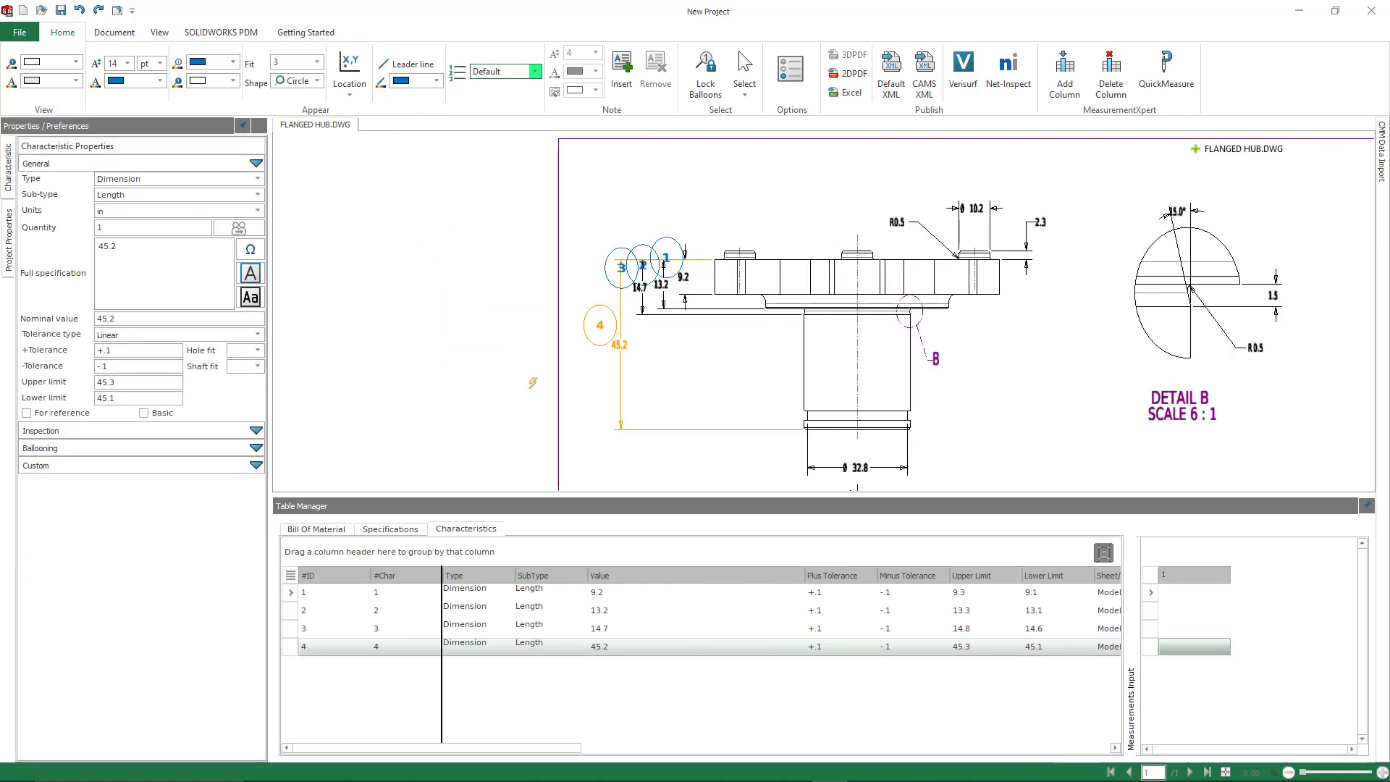
- Switch numbering to 100 Series and balloon the R0.5 radius and 2.3 dimensions
{"action": "left_click", "coordinate": [535, 71]}
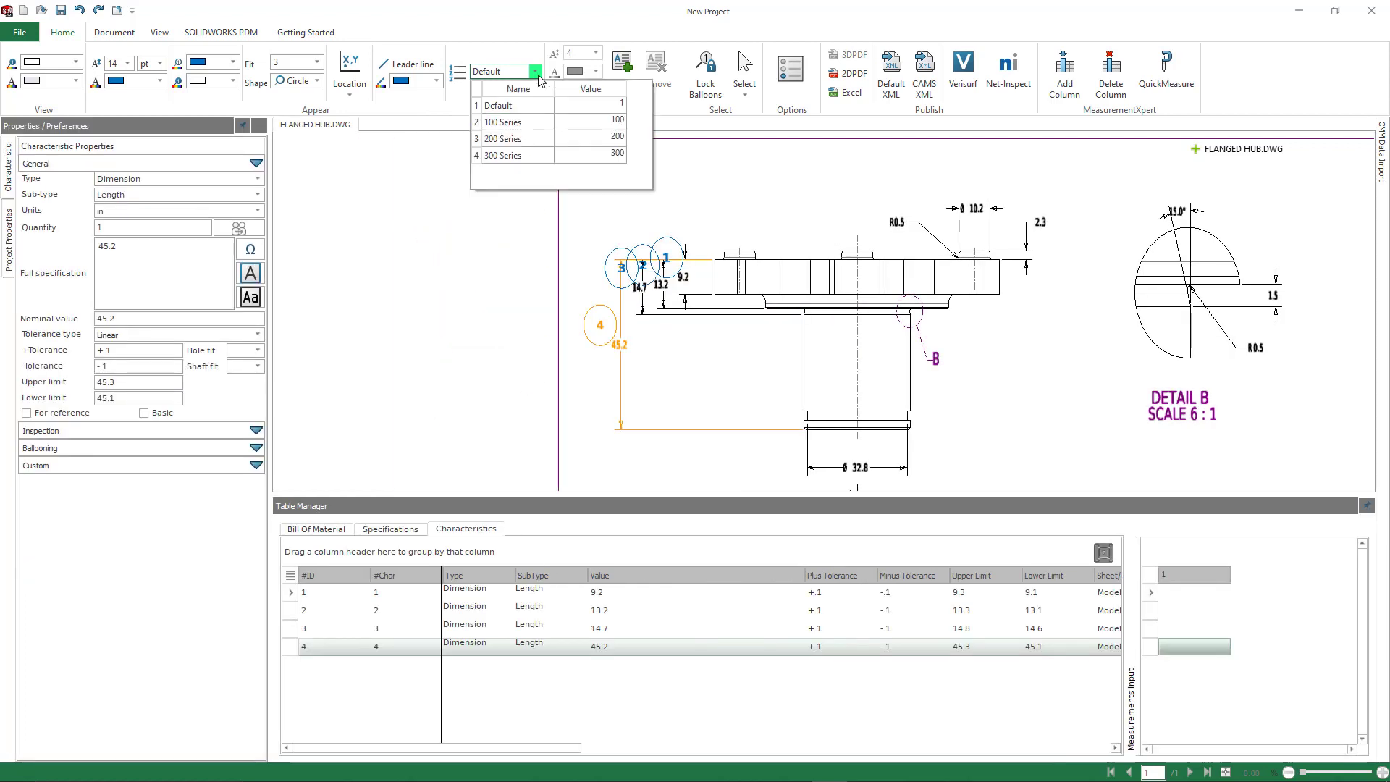
{"action": "left_click", "coordinate": [520, 123]}
{"action": "left_click", "coordinate": [900, 215]}
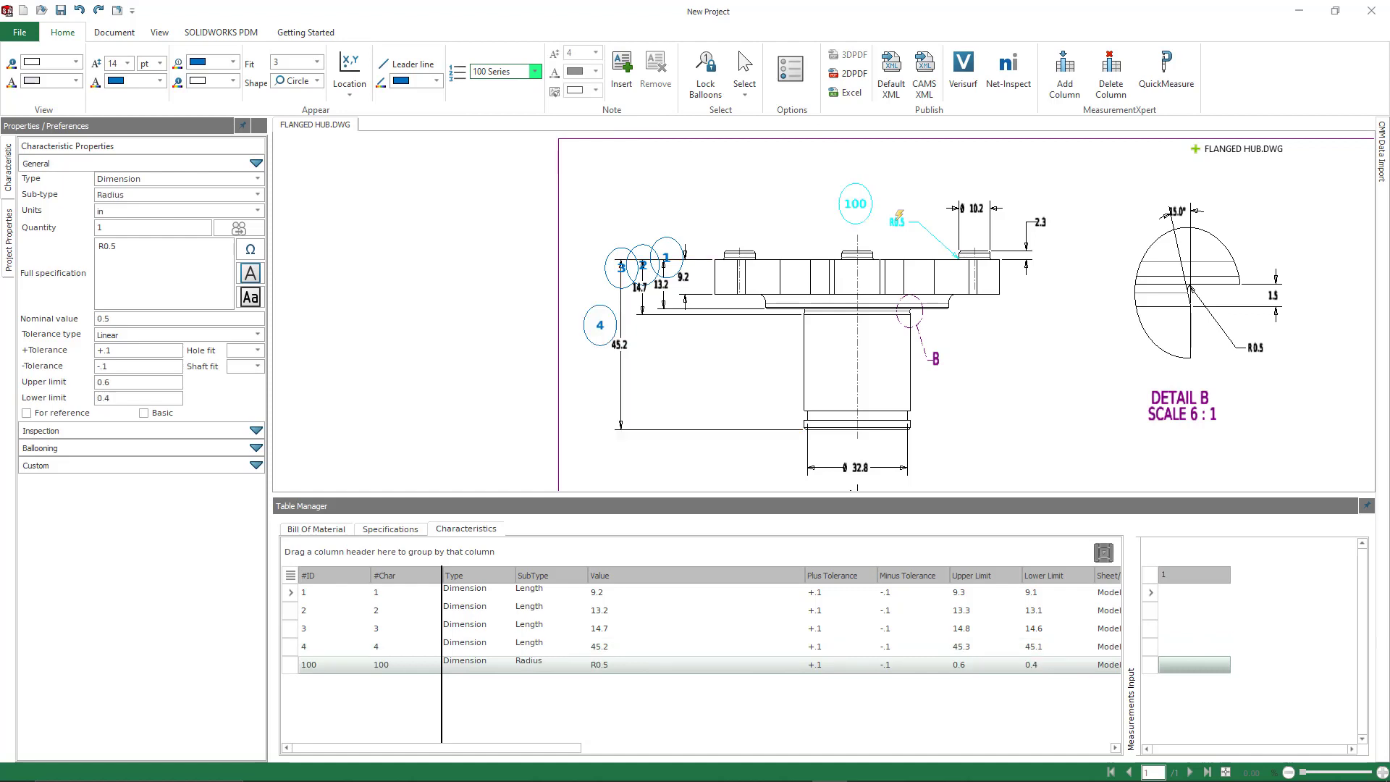
{"action": "left_click", "coordinate": [1037, 223]}
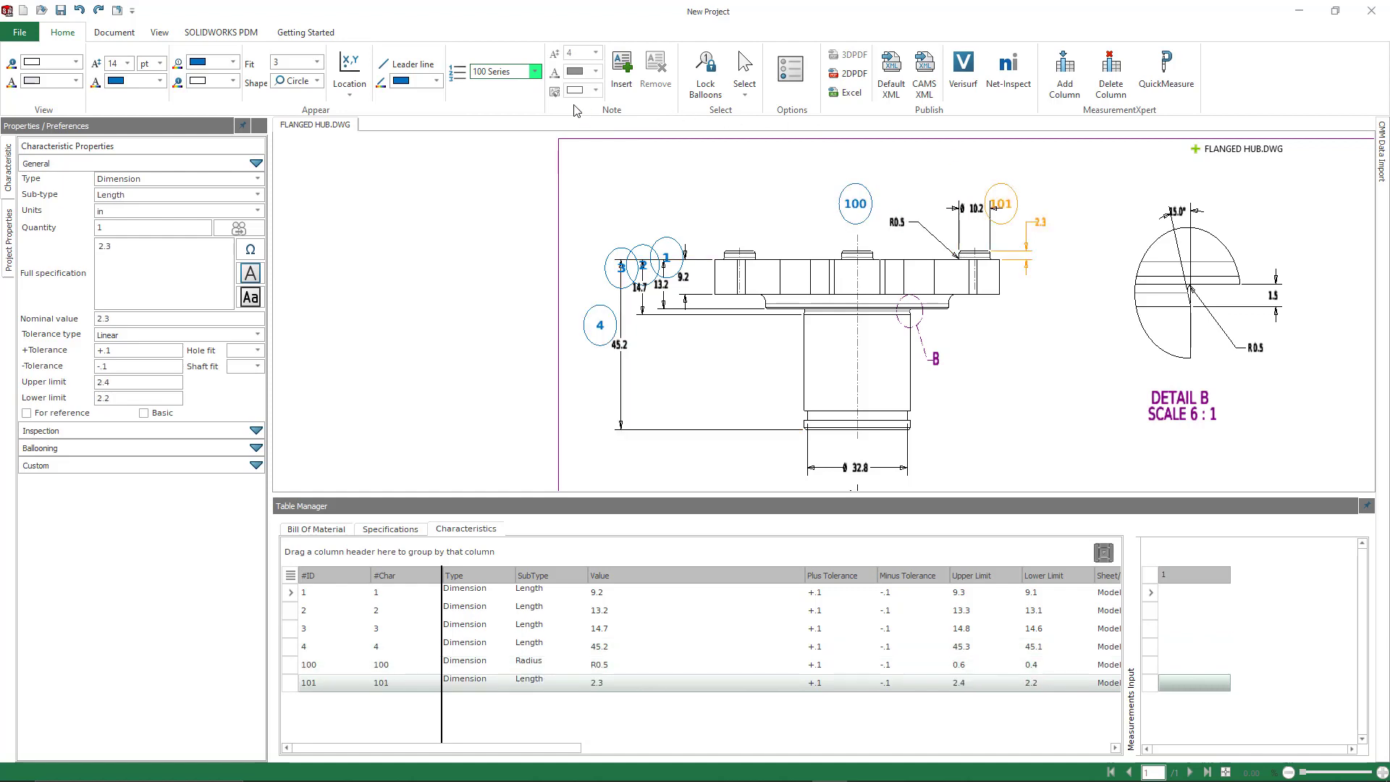
- Switch numbering to 200 Series and balloon the ø10.2 diameter and 15.0° angle
{"action": "left_click", "coordinate": [536, 74]}
{"action": "left_click", "coordinate": [499, 139]}
{"action": "left_click", "coordinate": [976, 199]}
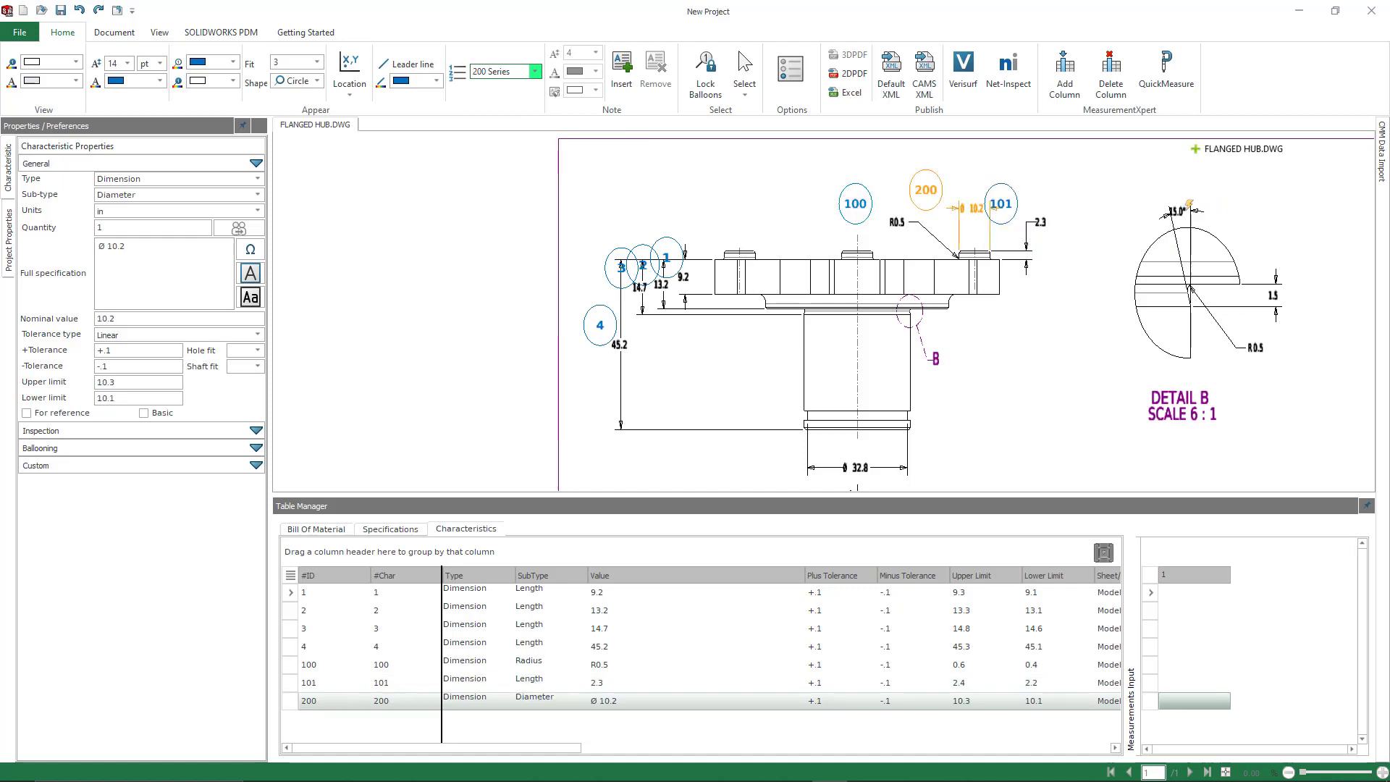
{"action": "left_click", "coordinate": [1183, 210]}
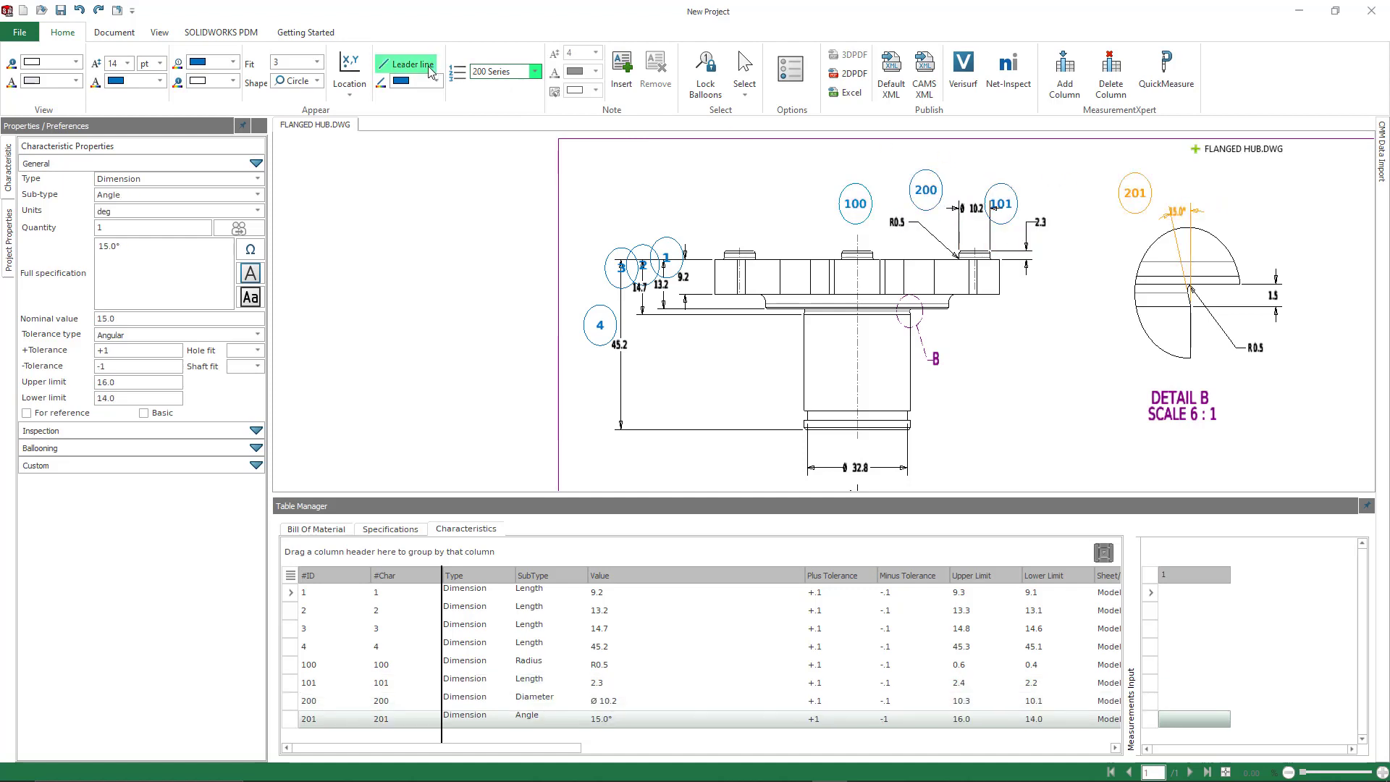
- Return to 100 Series numbering and balloon Detail B's 1.5 and R0.5 dimensions
{"action": "left_click", "coordinate": [534, 71]}
{"action": "left_click", "coordinate": [510, 116]}
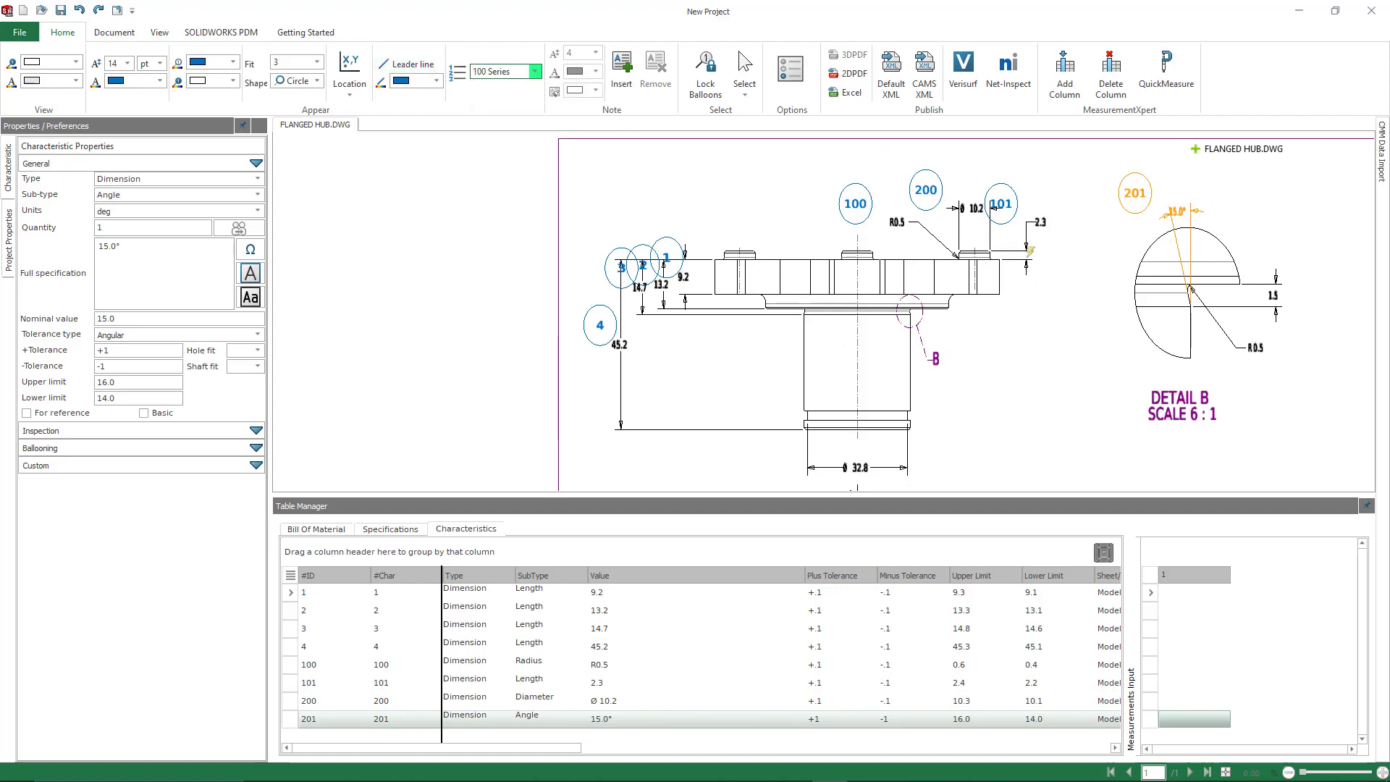
{"action": "left_click", "coordinate": [1283, 288]}
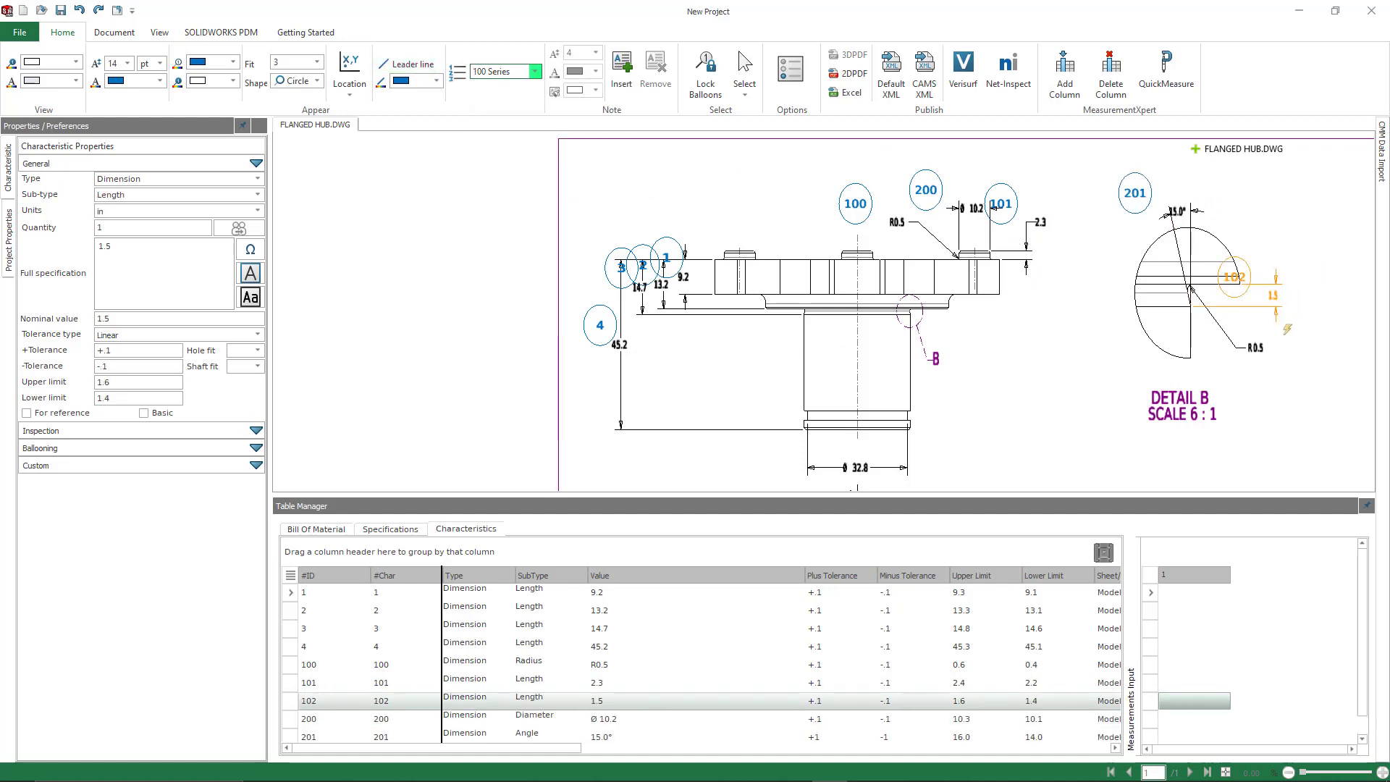
{"action": "left_click", "coordinate": [1264, 346]}
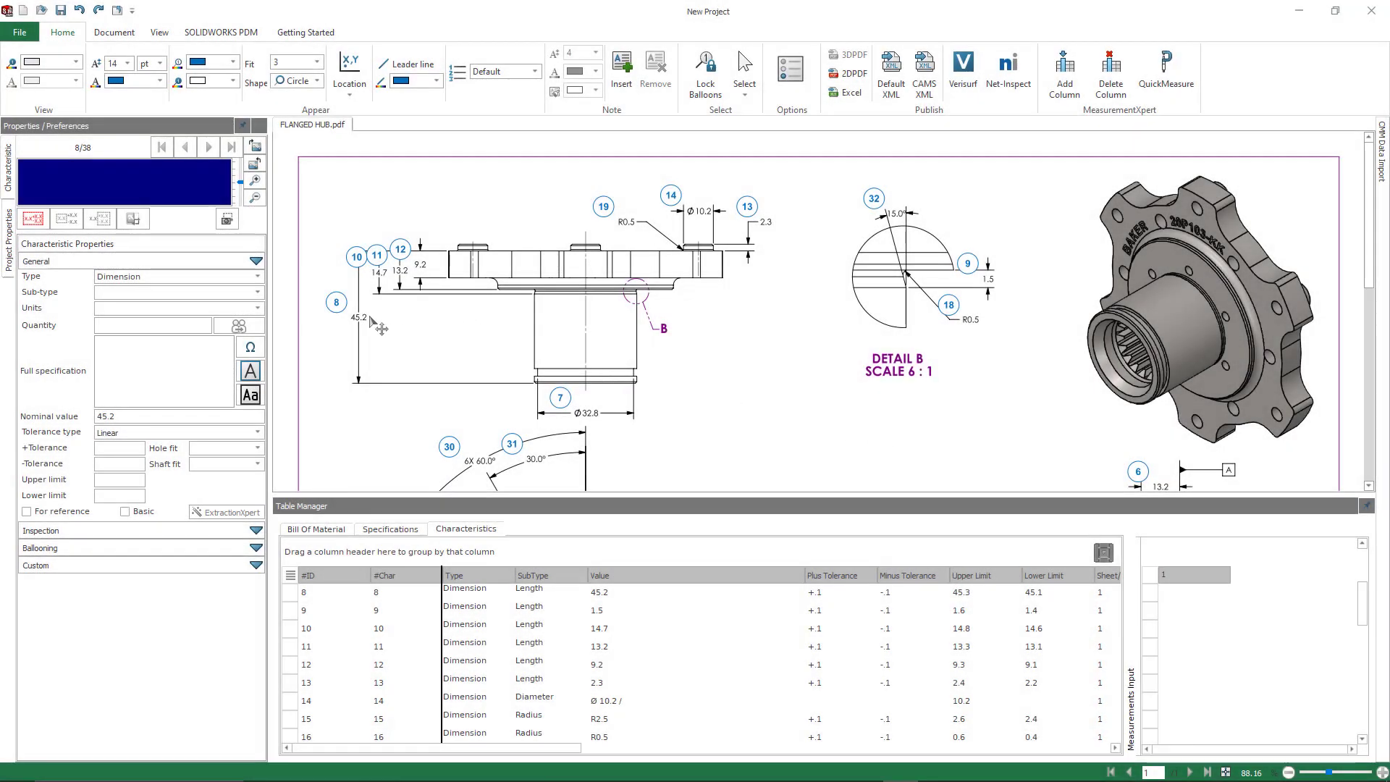
- Classify characteristic 8 (45.2) as Minor and characteristic 19 (R0.5) as Major
{"action": "left_click", "coordinate": [339, 310]}
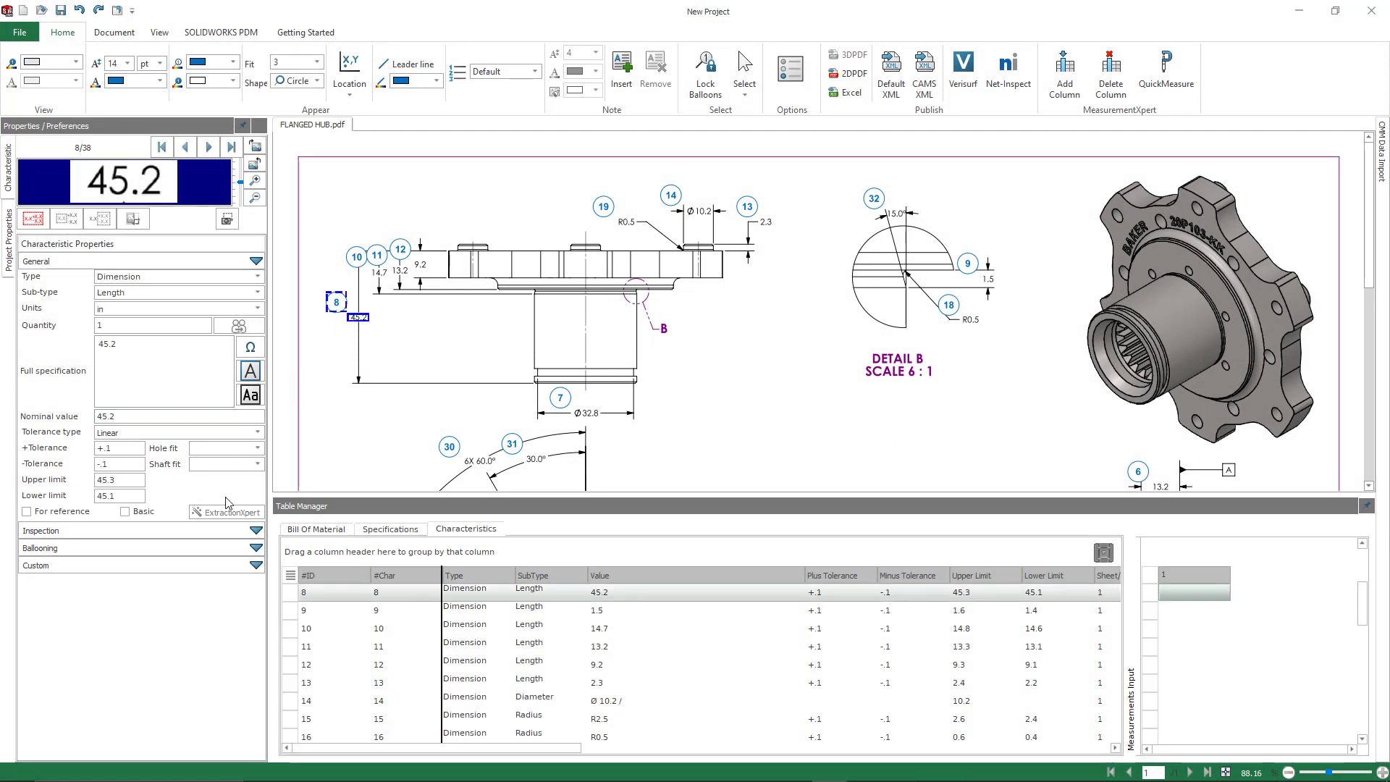
{"action": "left_click", "coordinate": [255, 536]}
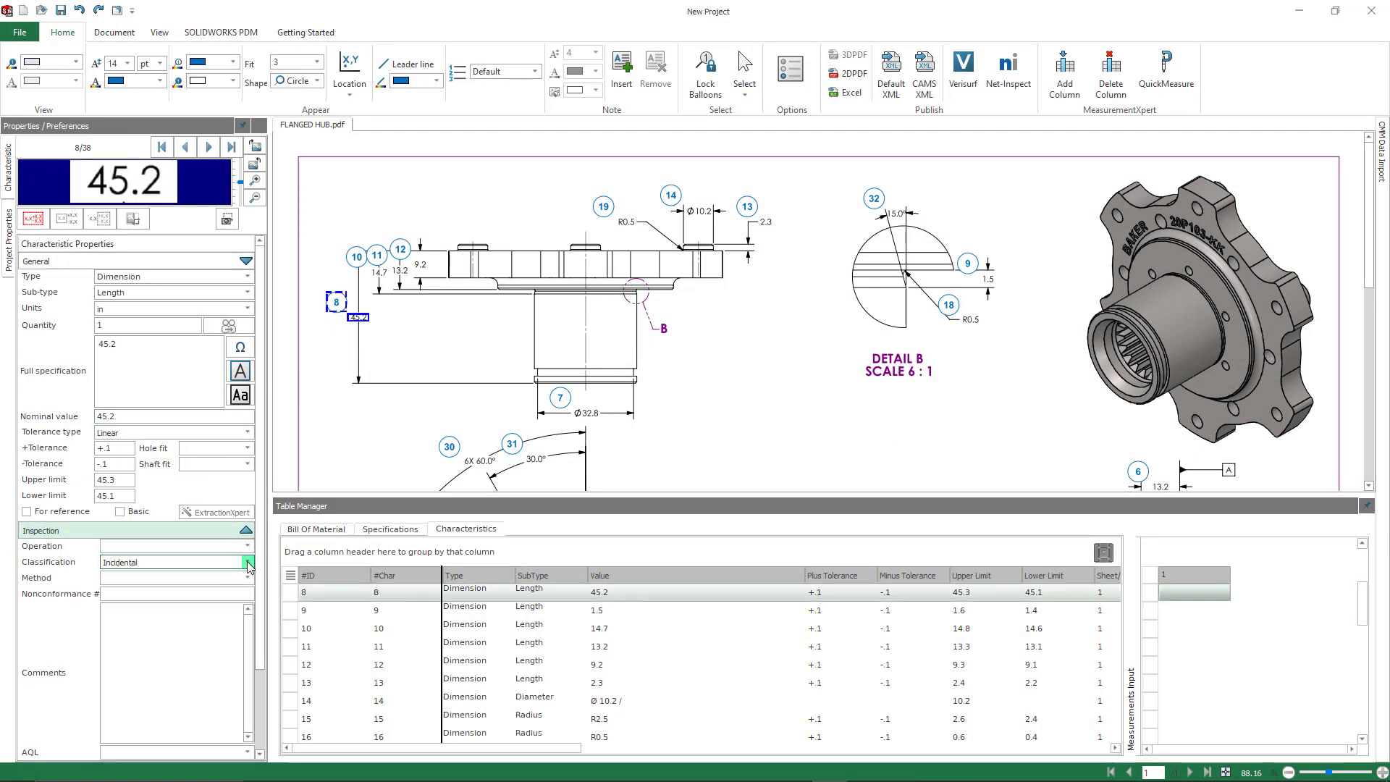
{"action": "left_click", "coordinate": [248, 563]}
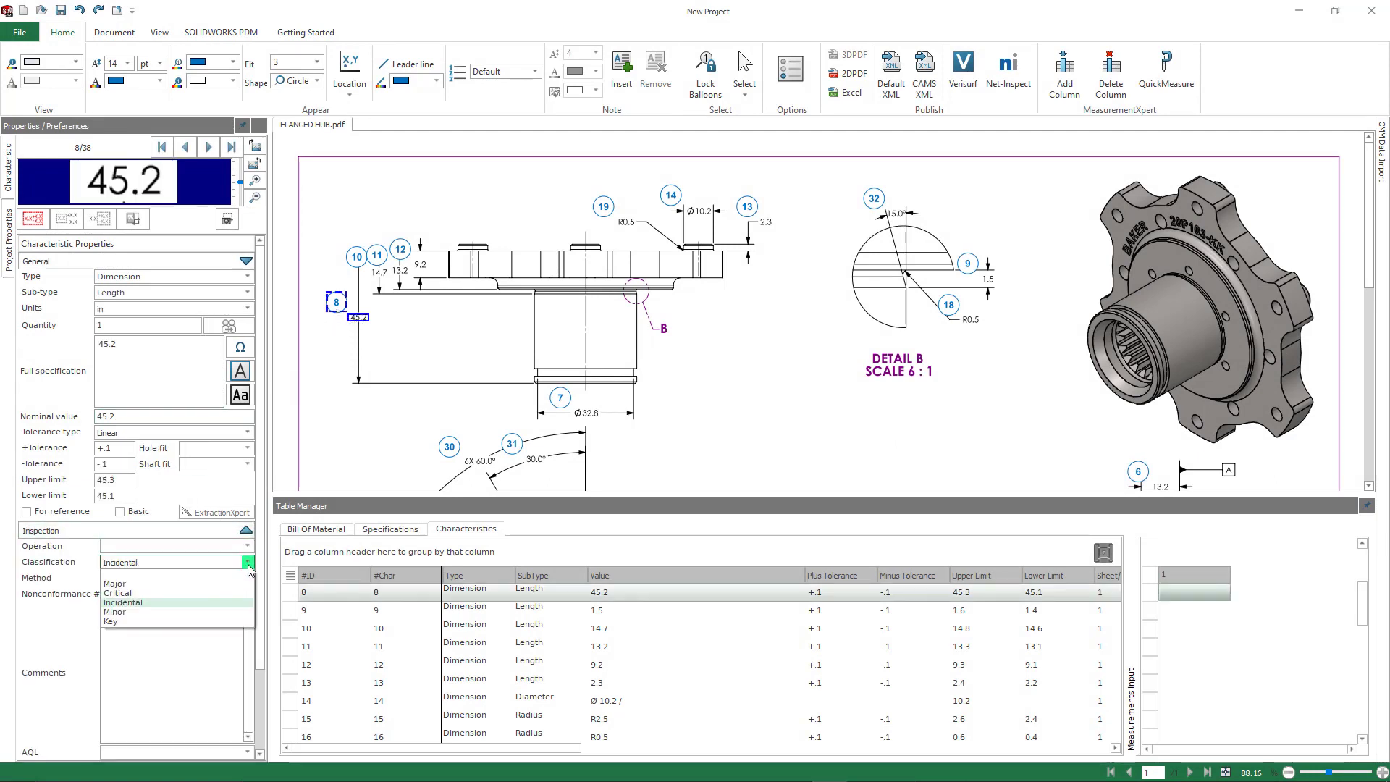
{"action": "left_click", "coordinate": [215, 615]}
{"action": "left_click", "coordinate": [346, 423]}
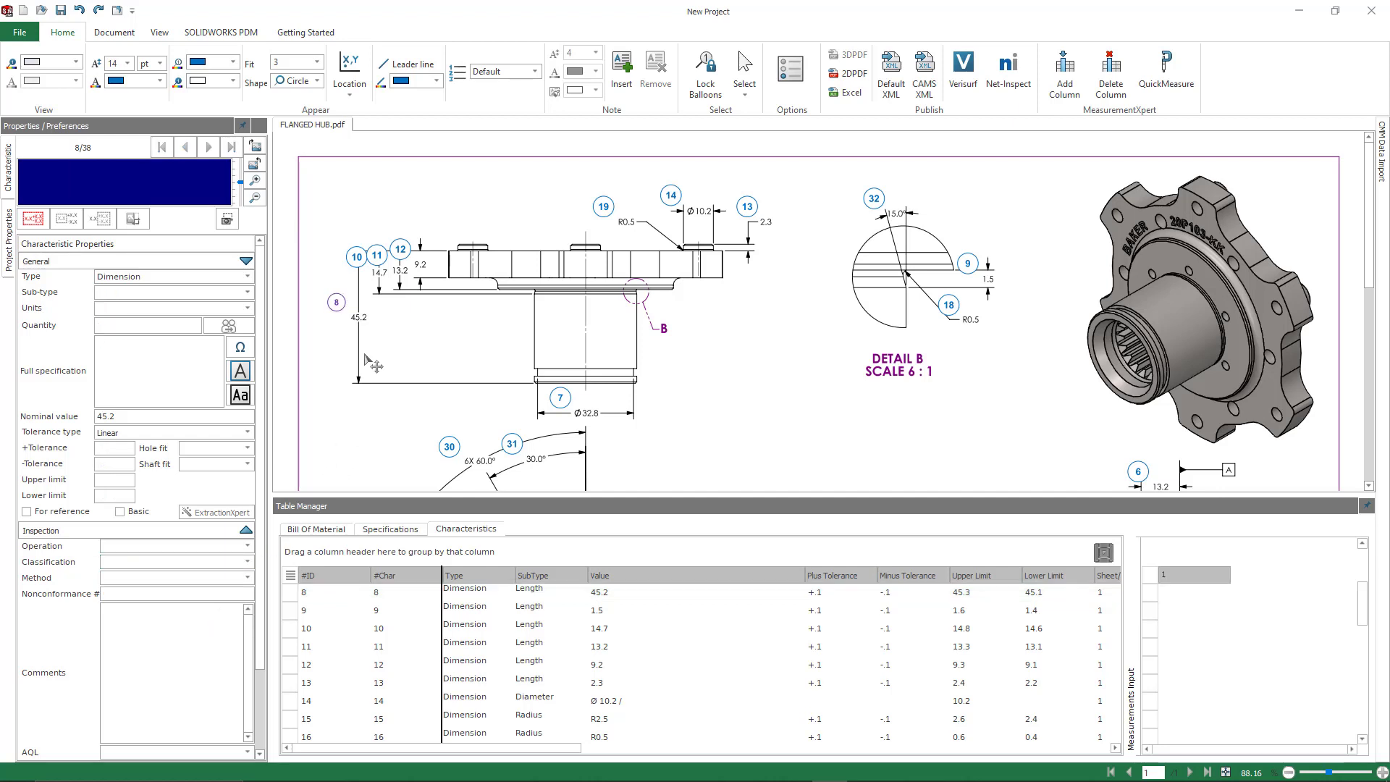
{"action": "left_click", "coordinate": [633, 228]}
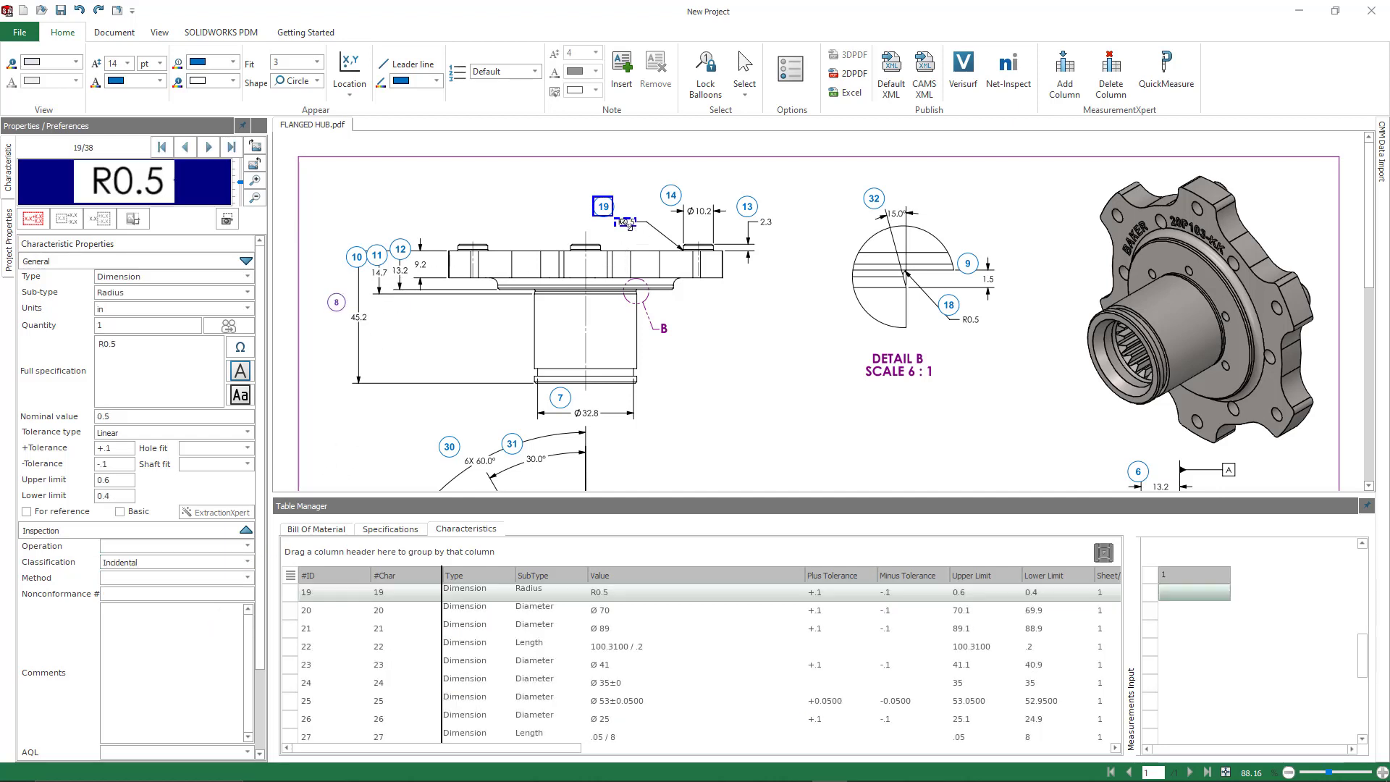
{"action": "left_click", "coordinate": [248, 563]}
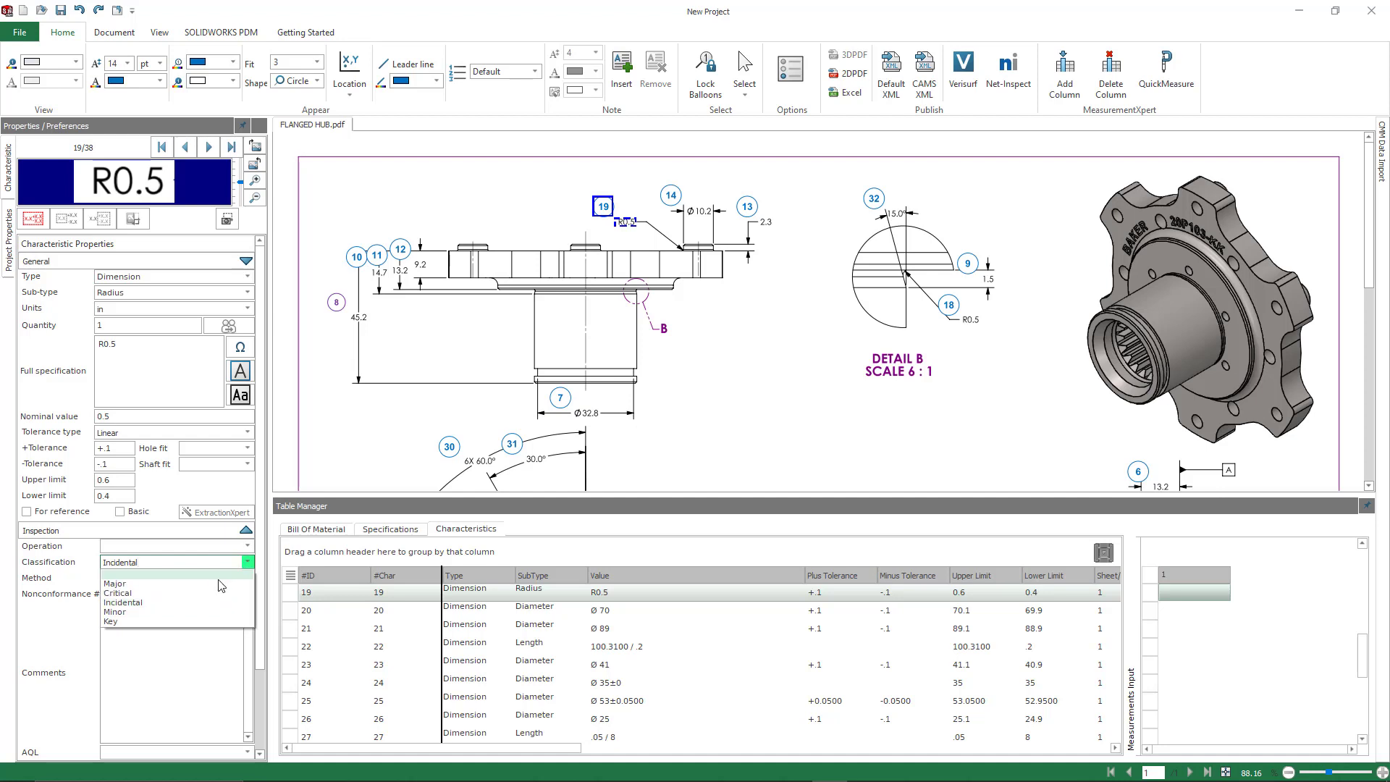
{"action": "left_click", "coordinate": [120, 584]}
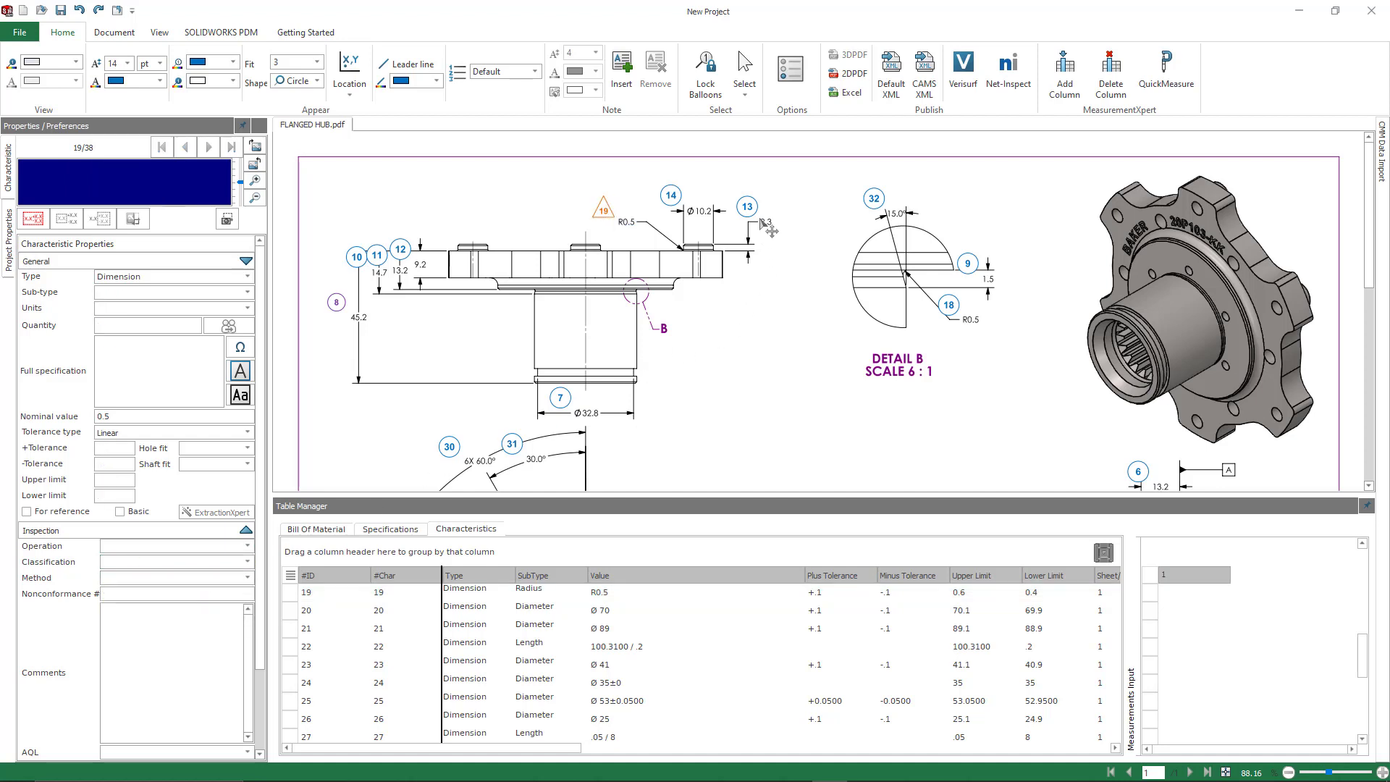
- Classify characteristic 13 (2.3) as Critical and characteristic 14 (Ø10.2) as Key
{"action": "left_click", "coordinate": [768, 223]}
{"action": "left_click", "coordinate": [248, 562]}
{"action": "left_click", "coordinate": [203, 594]}
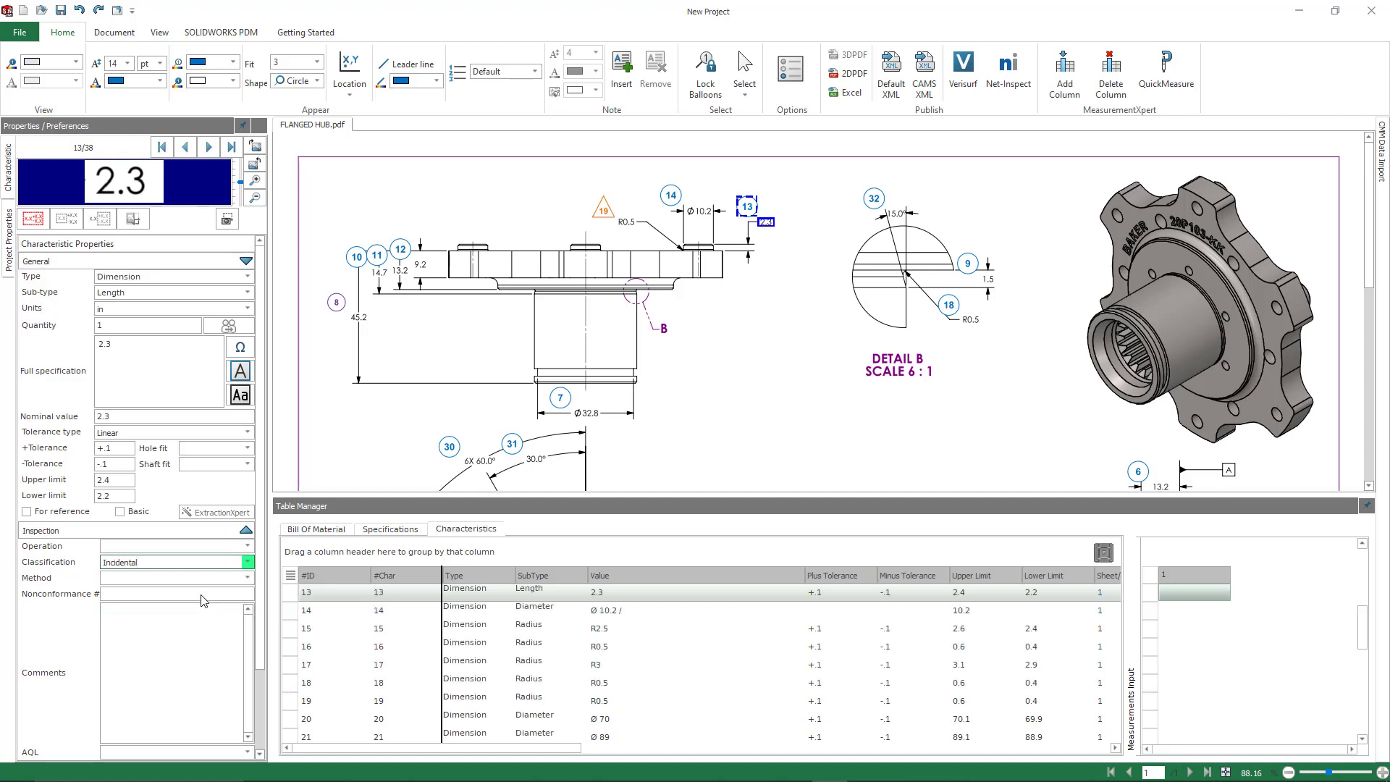
{"action": "left_click", "coordinate": [746, 339]}
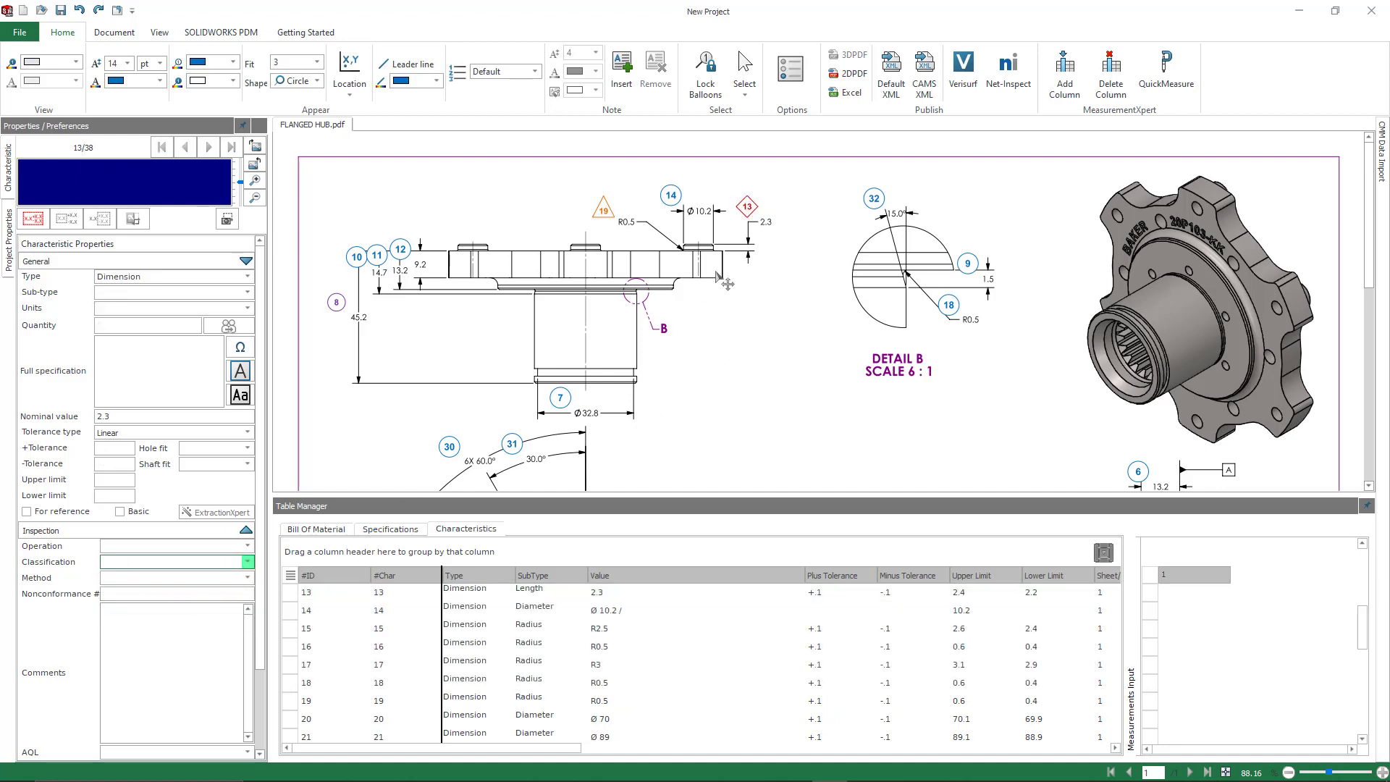
{"action": "left_click", "coordinate": [703, 213]}
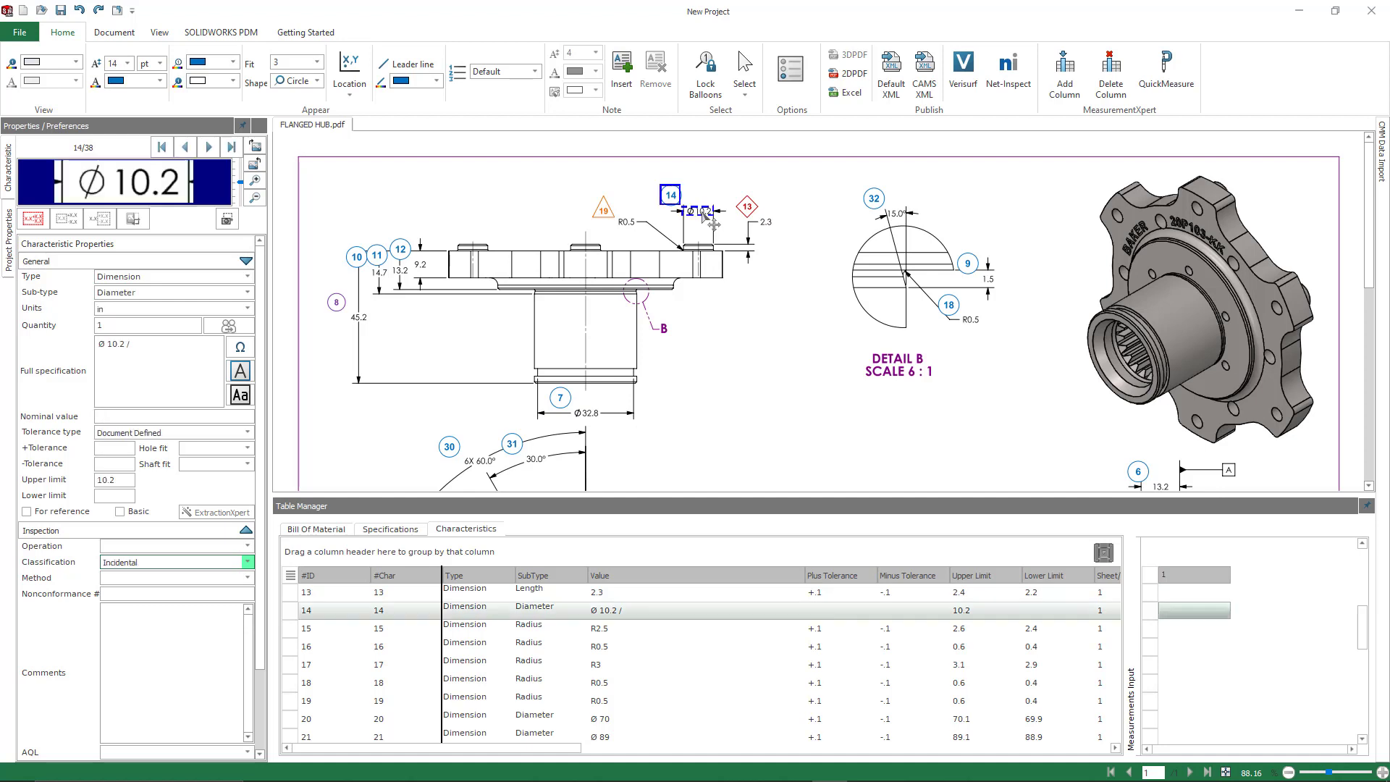
{"action": "left_click", "coordinate": [248, 562]}
{"action": "left_click", "coordinate": [194, 622]}
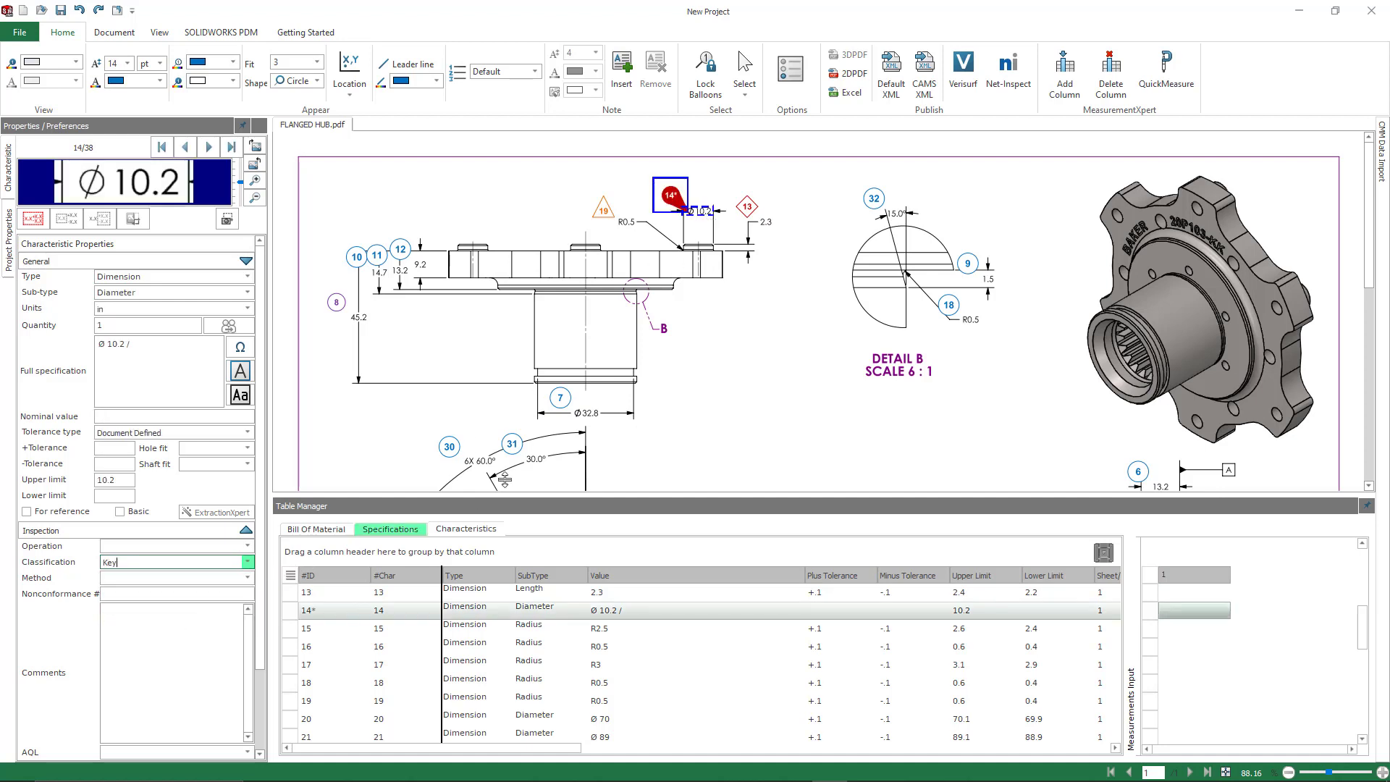
{"action": "left_click", "coordinate": [751, 366]}
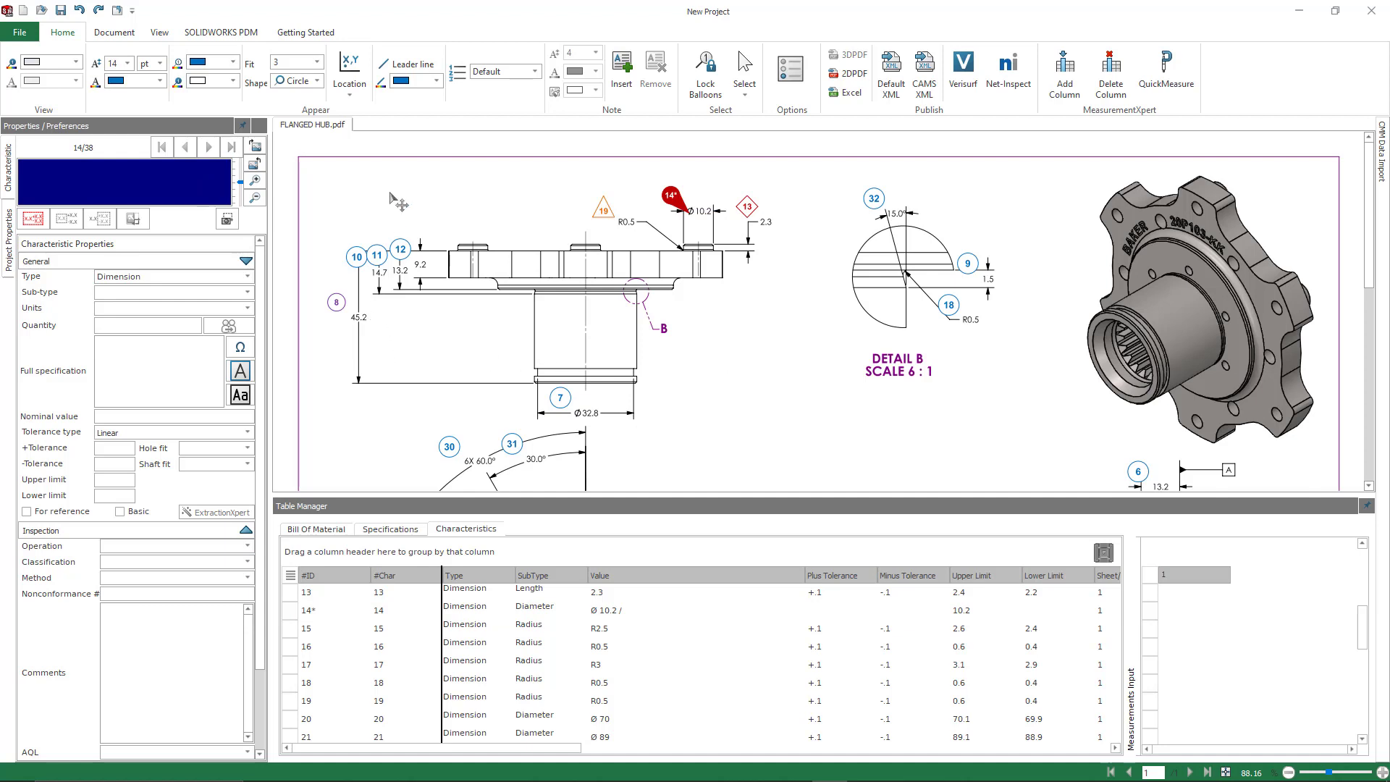
- In the Ballooning options, review Incidental's circle shape, blue border and identification criteria
{"action": "left_click", "coordinate": [793, 69]}
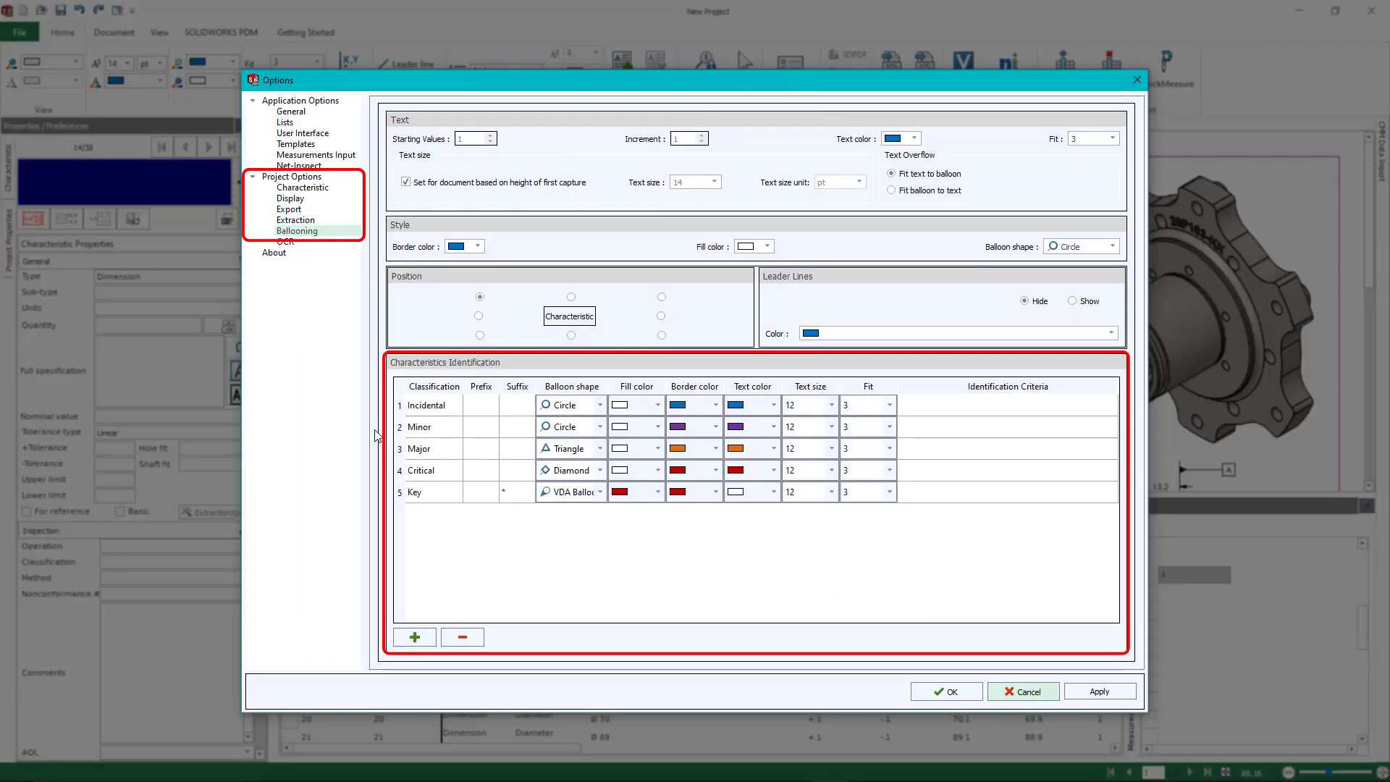
{"action": "left_click", "coordinate": [477, 408]}
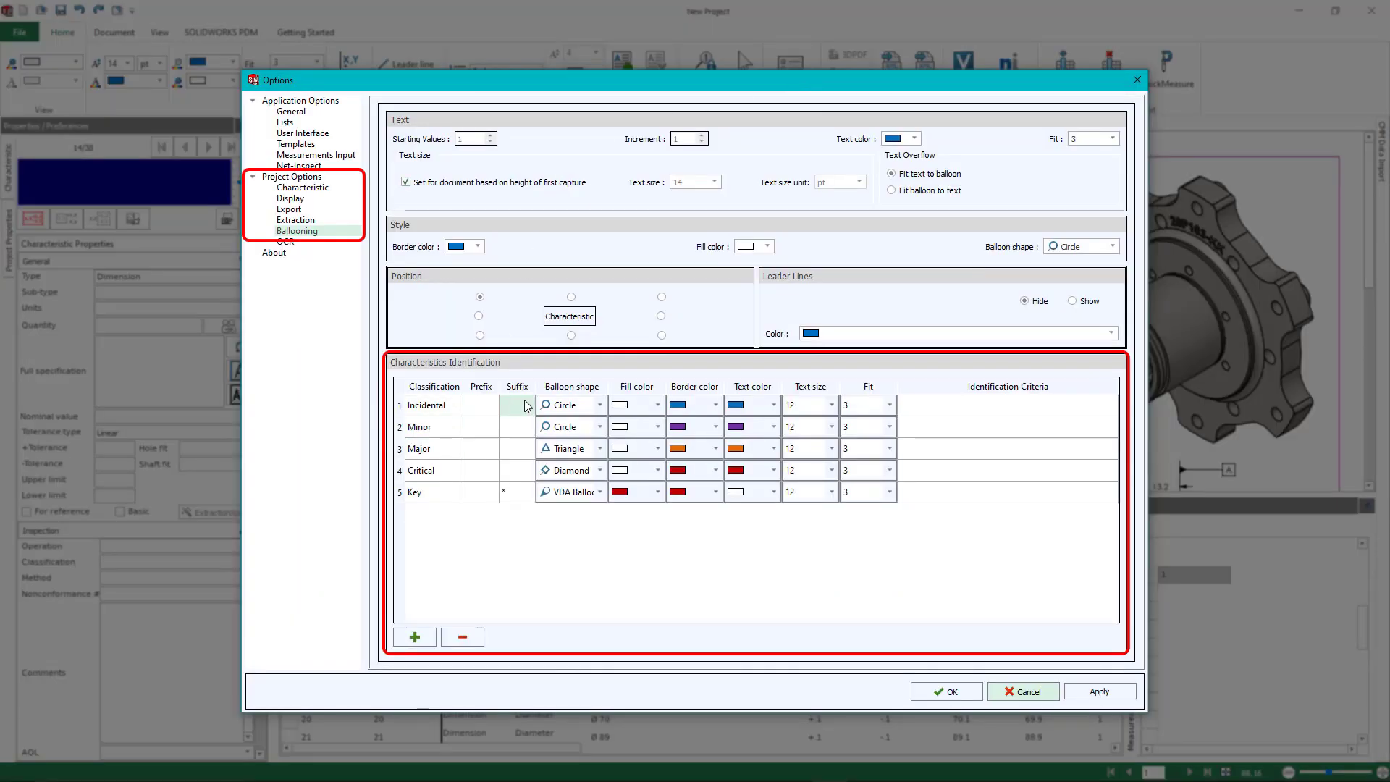
{"action": "left_click", "coordinate": [600, 405]}
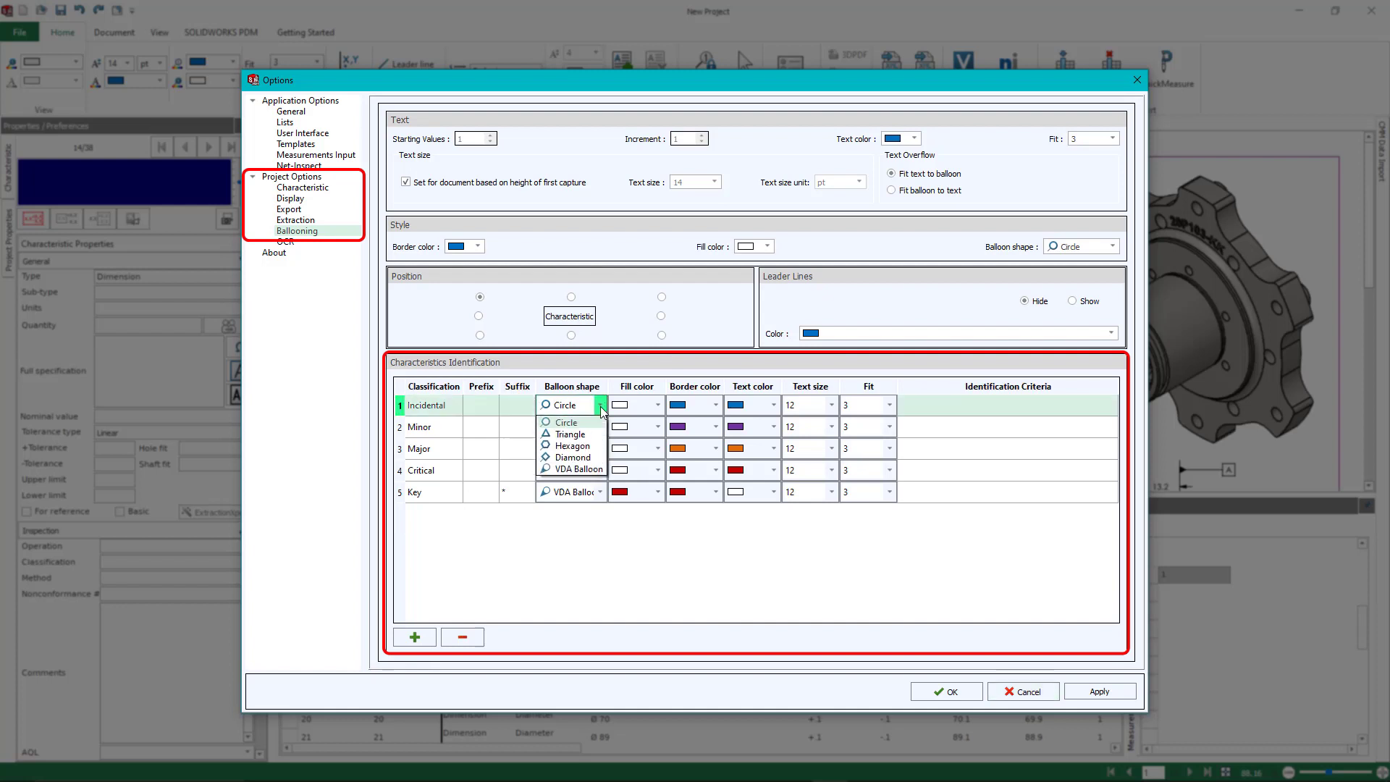
{"action": "left_click", "coordinate": [601, 406]}
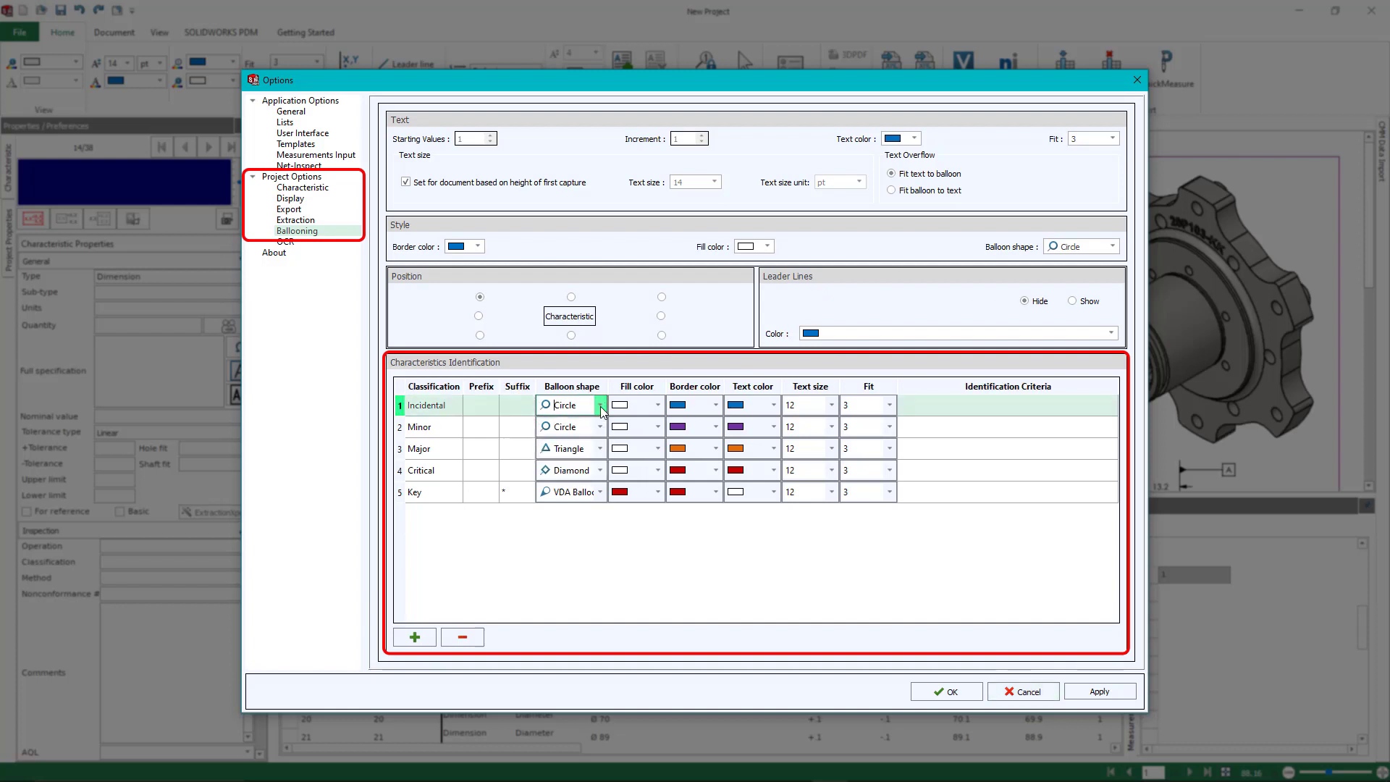
{"action": "left_click", "coordinate": [458, 403]}
{"action": "left_click", "coordinate": [458, 403]}
{"action": "left_click", "coordinate": [457, 402]}
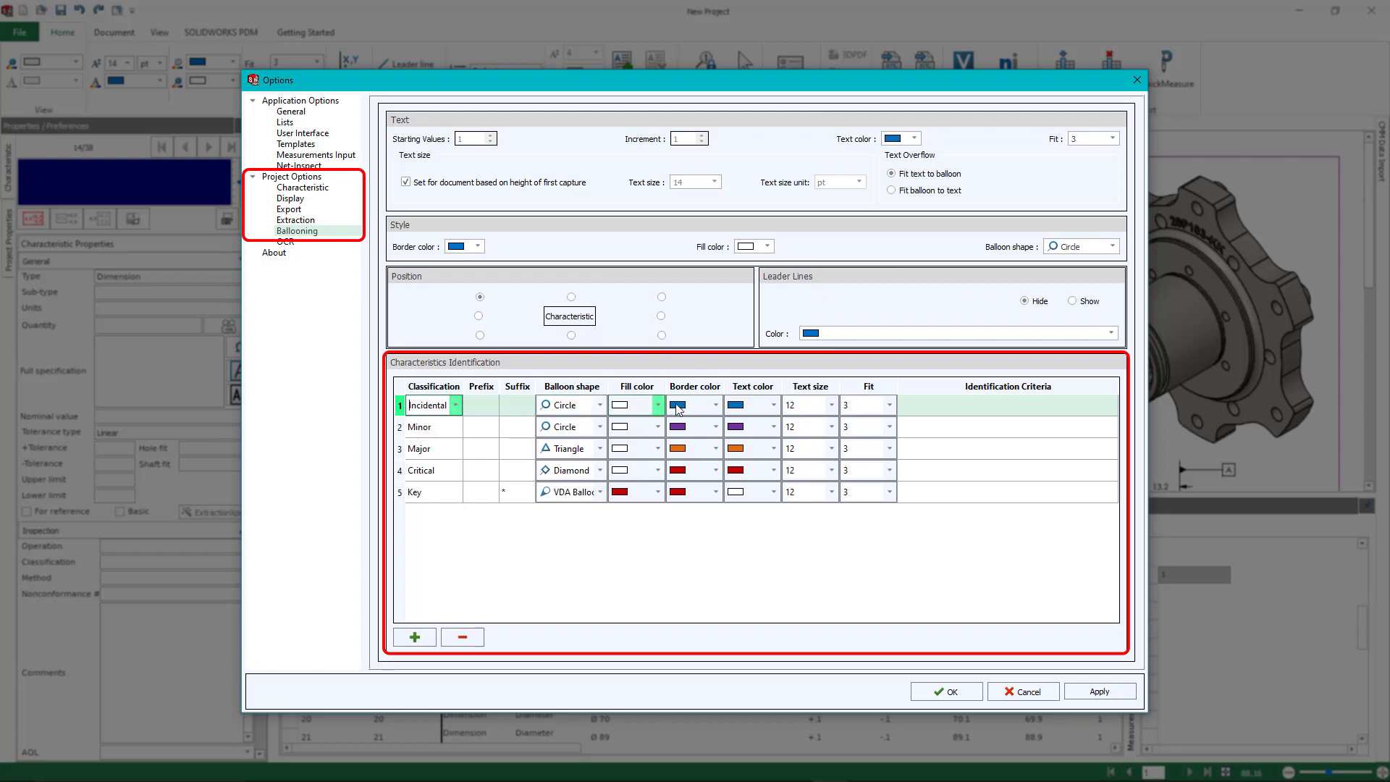
{"action": "left_click", "coordinate": [717, 404]}
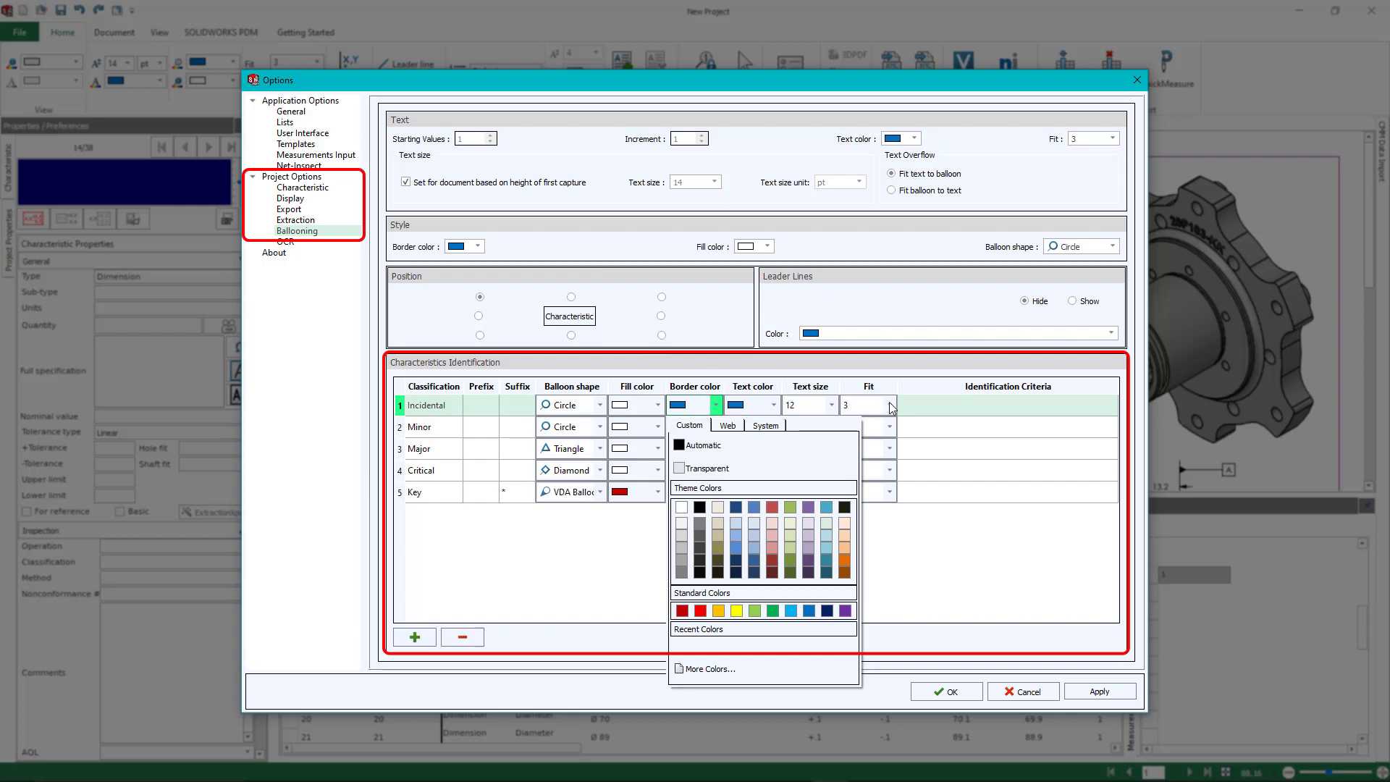
{"action": "left_click", "coordinate": [971, 553]}
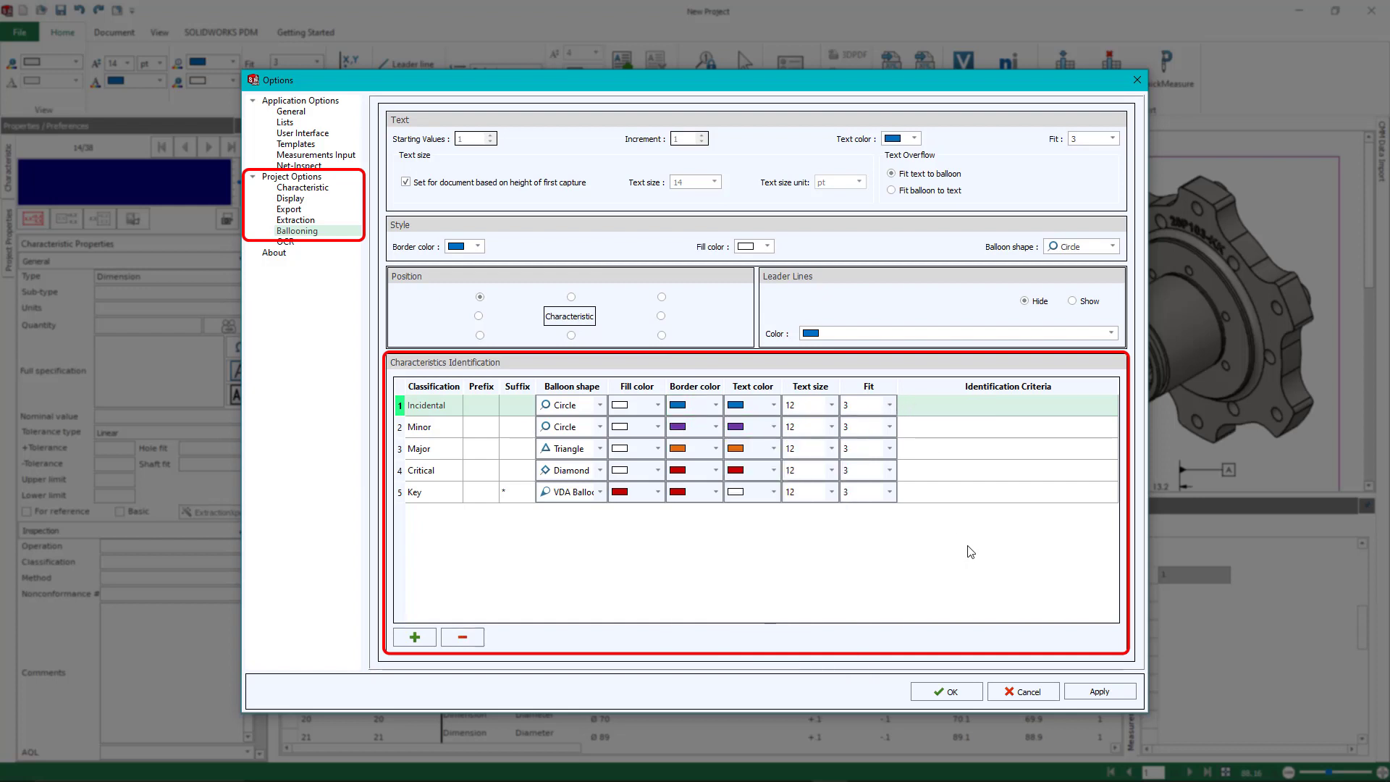
{"action": "left_click", "coordinate": [976, 405]}
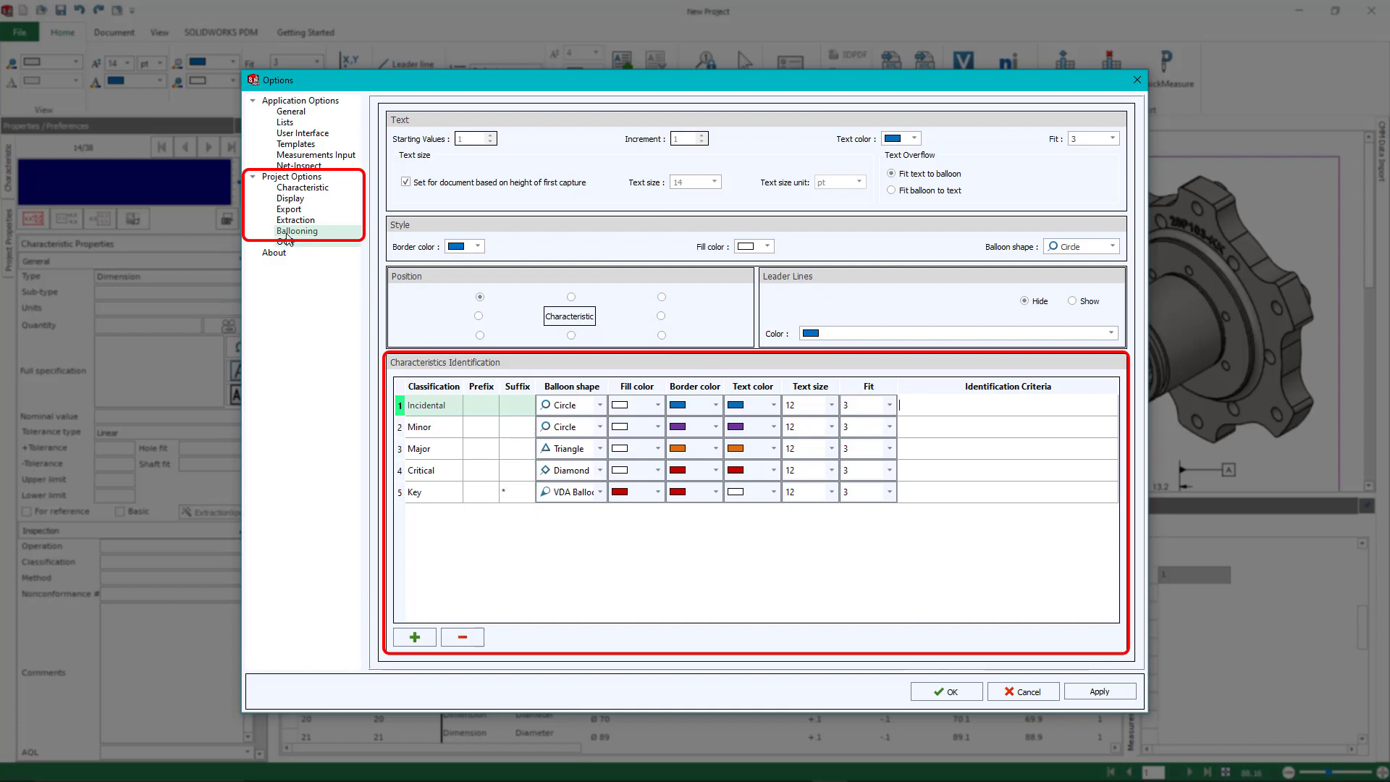
- View the Characteristic default settings, then confirm the Options dialog with OK
{"action": "left_click", "coordinate": [303, 188]}
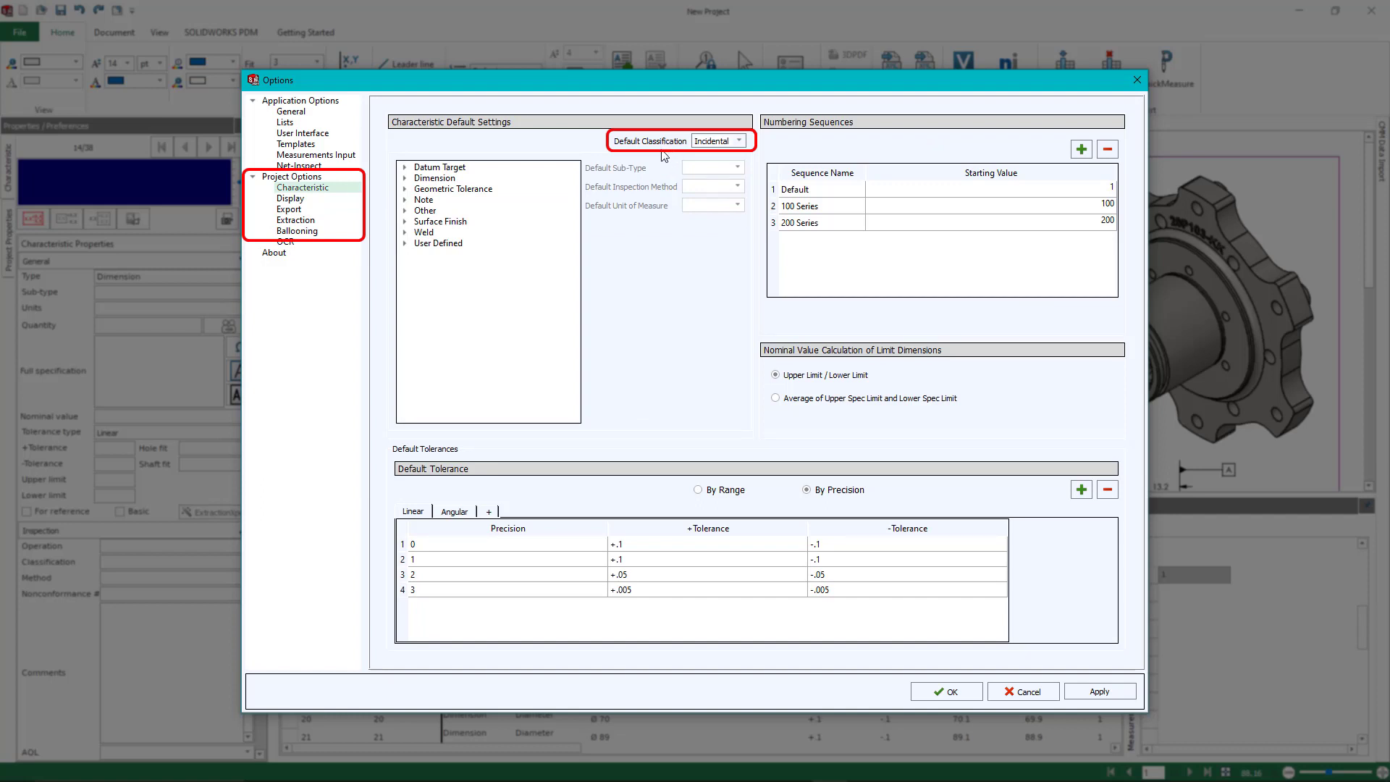
{"action": "left_click", "coordinate": [936, 691]}
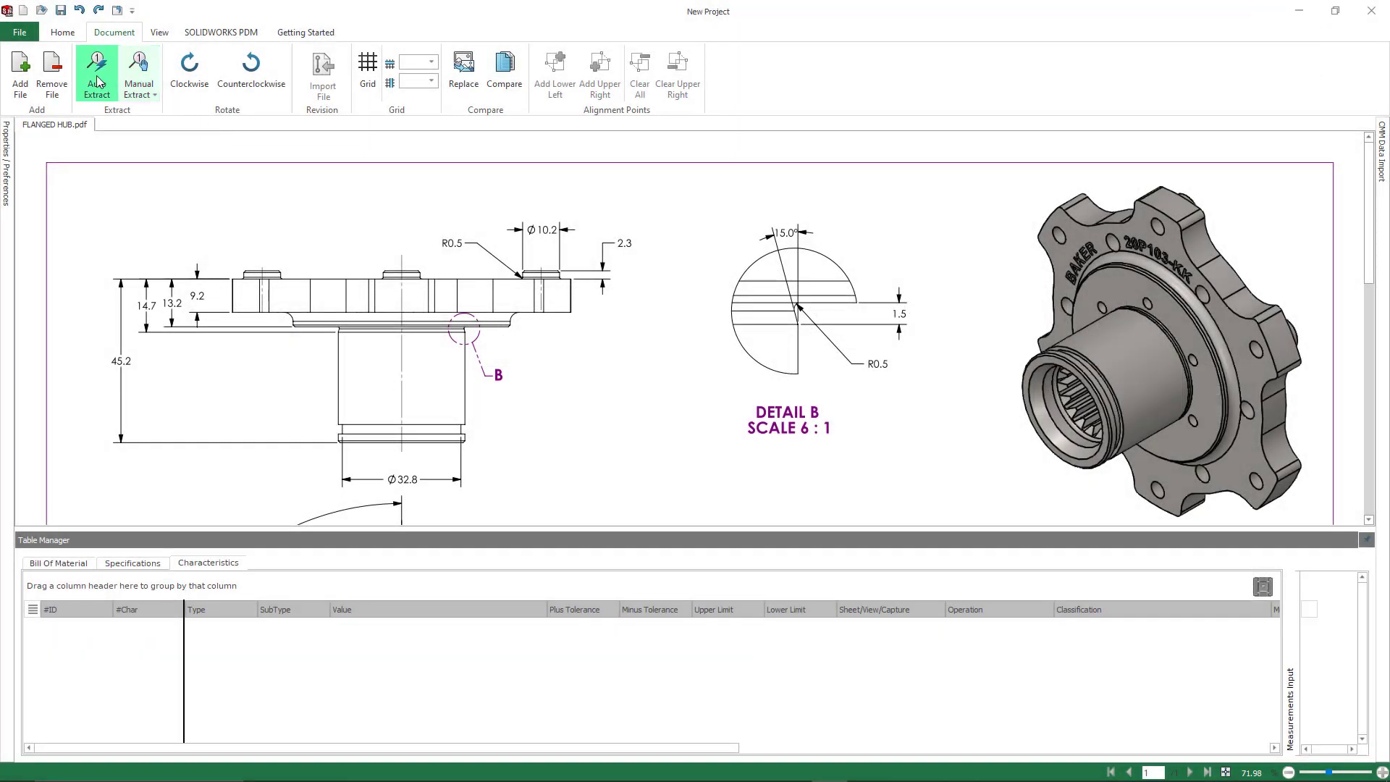
- Auto Extract the drawing's dimensions, GD&Ts and datums, excluding Surface Finishes
{"action": "left_click", "coordinate": [97, 74]}
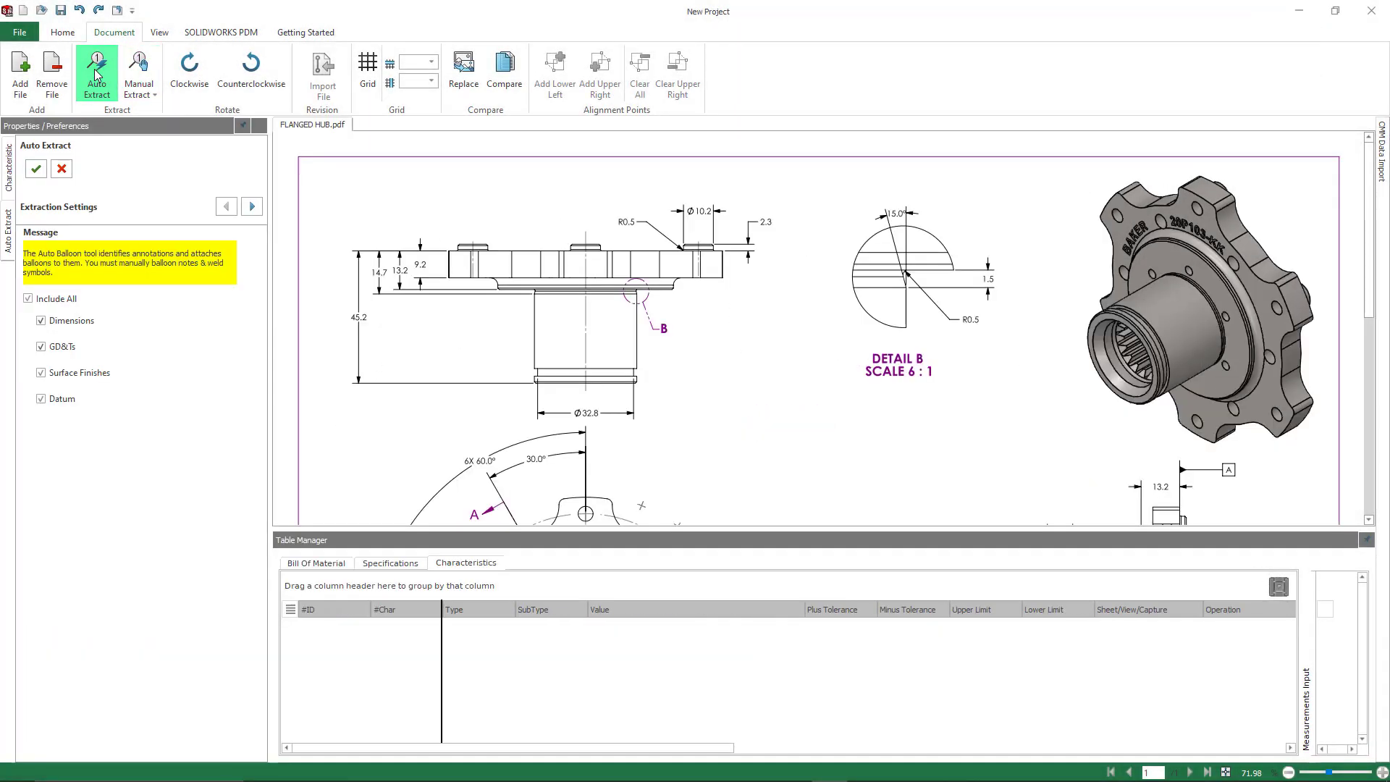
{"action": "left_click", "coordinate": [42, 373]}
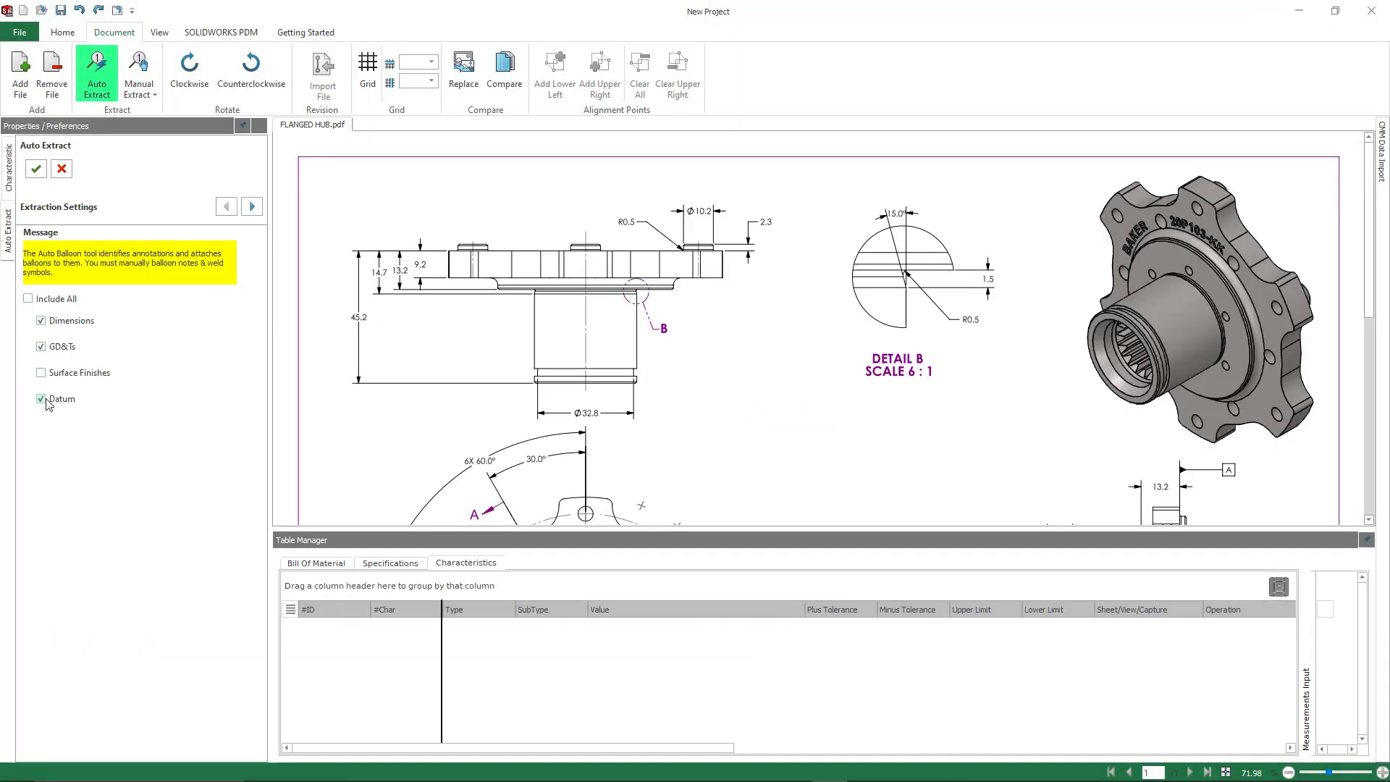
{"action": "left_click", "coordinate": [35, 168]}
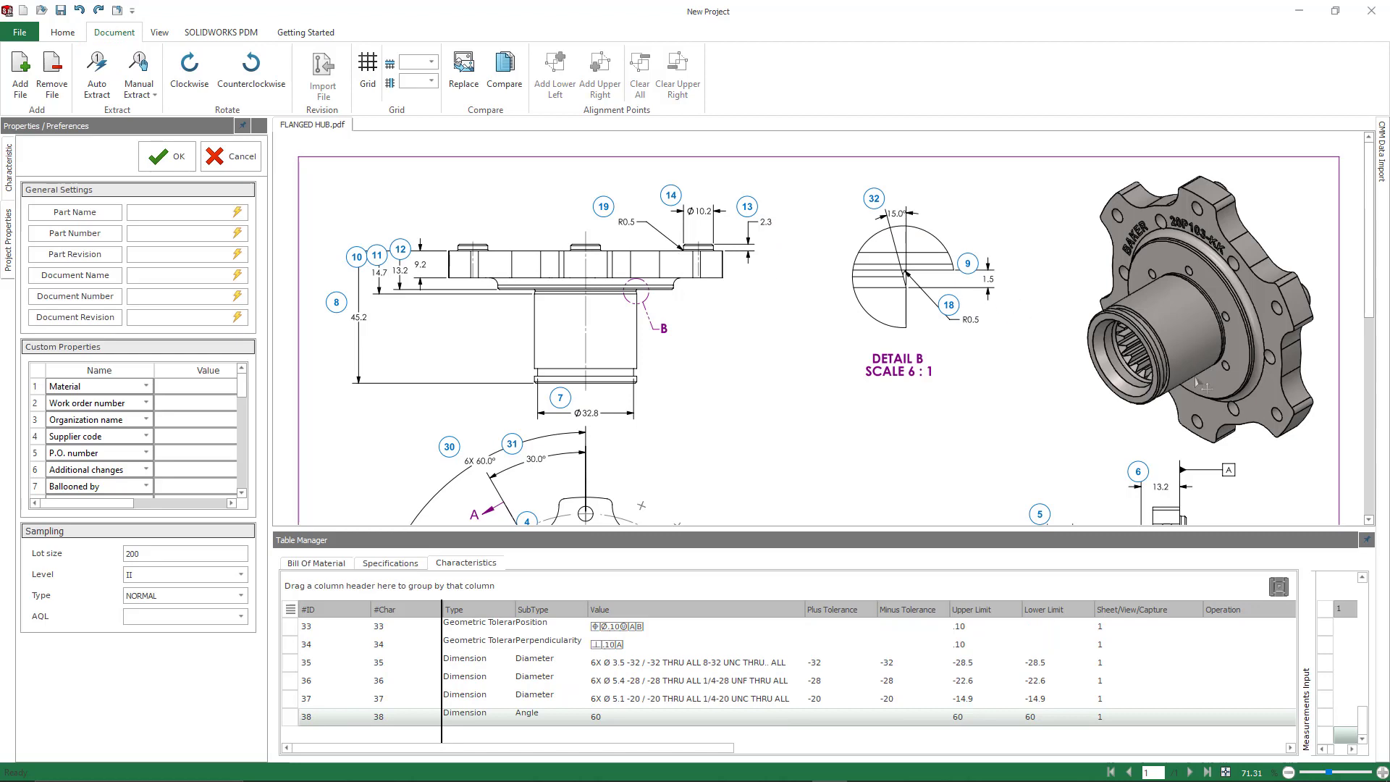
- Zoom into the chamfer and R2.5 area of Section A-A
{"action": "scroll", "coordinate": [1195, 381], "scroll_direction": "down", "scroll_amount": 5}
{"action": "scroll", "coordinate": [1194, 382], "scroll_direction": "down", "scroll_amount": 2}
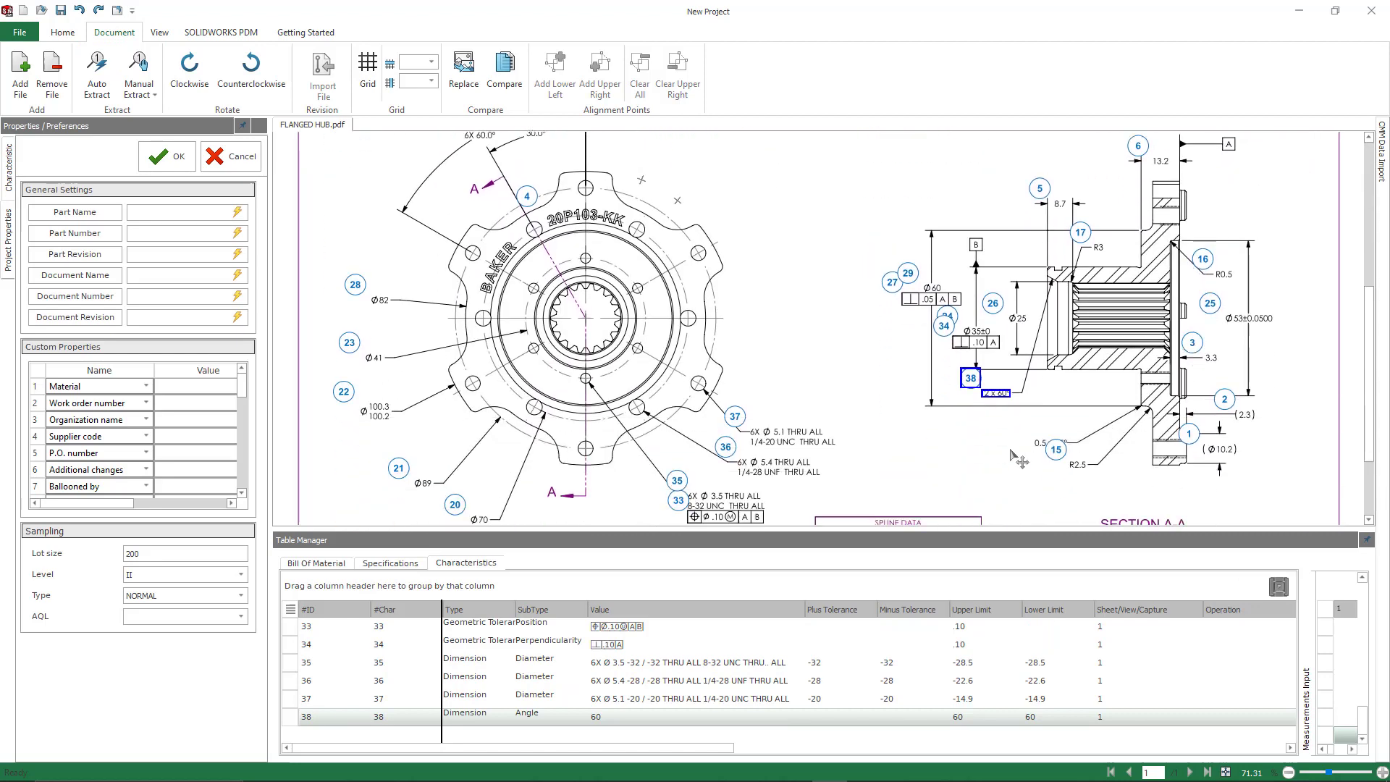
{"action": "left_click", "coordinate": [1014, 462]}
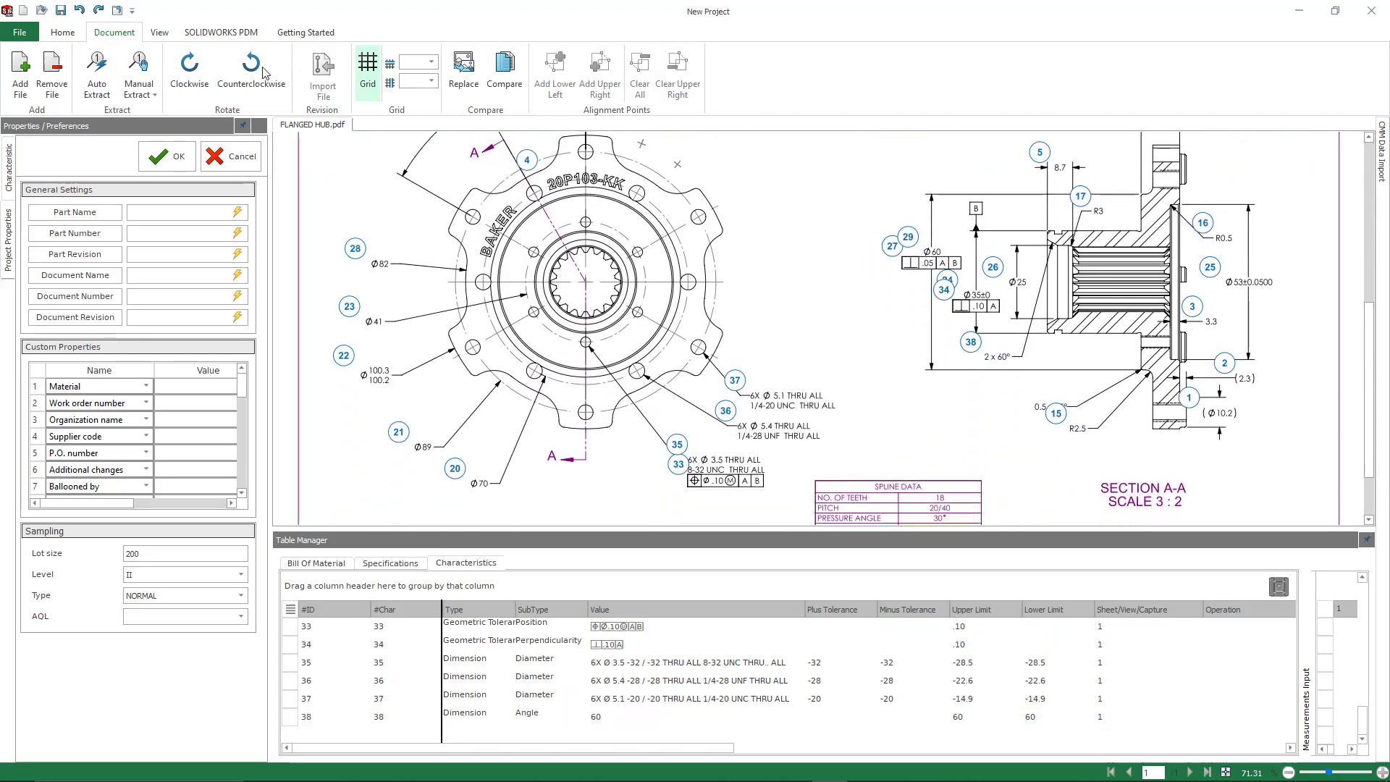
{"action": "left_click", "coordinate": [159, 31]}
{"action": "left_click", "coordinate": [508, 72]}
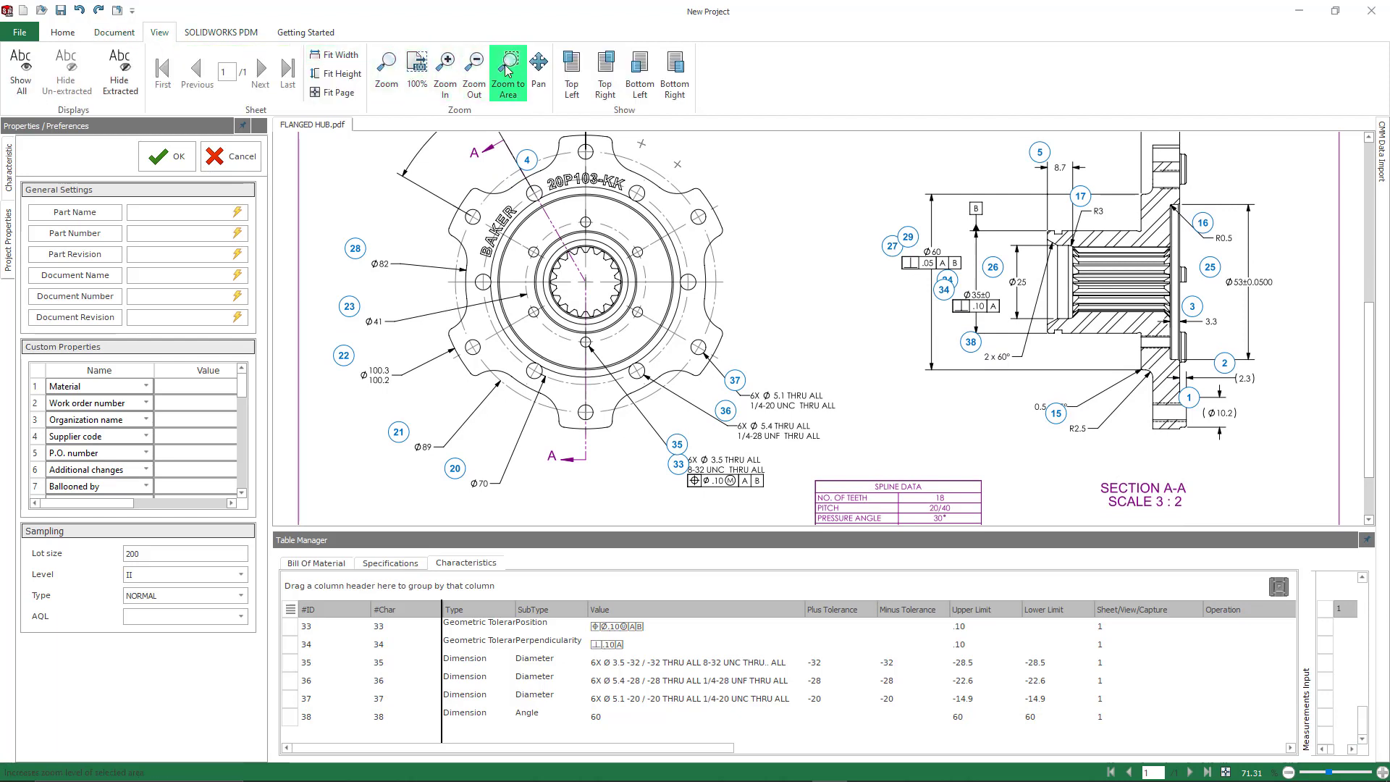
{"action": "left_click_drag", "start_coordinate": [990, 345], "coordinate": [1183, 483]}
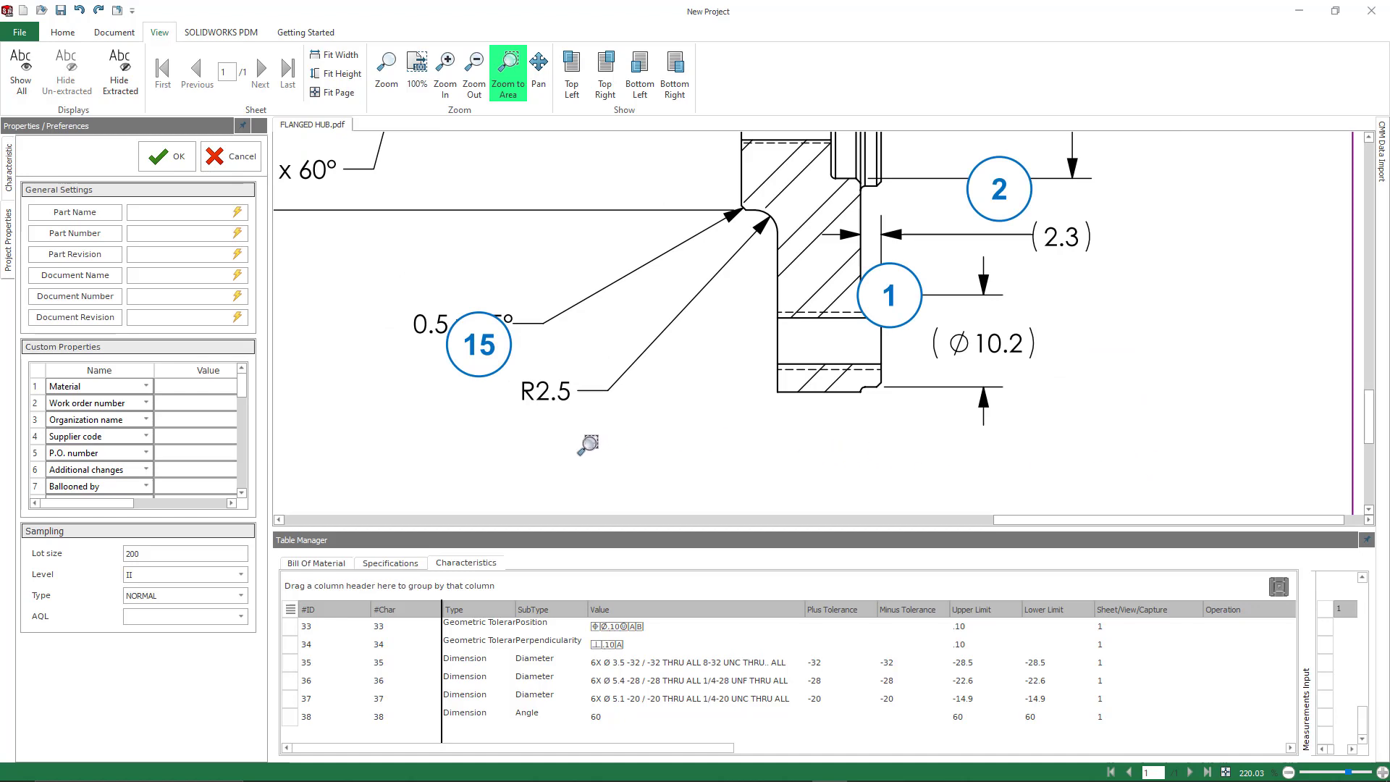
{"action": "key", "text": "Escape"}
- Set balloon 15's location to middle-left, just beside the R2.5 dimension
{"action": "left_click", "coordinate": [545, 395]}
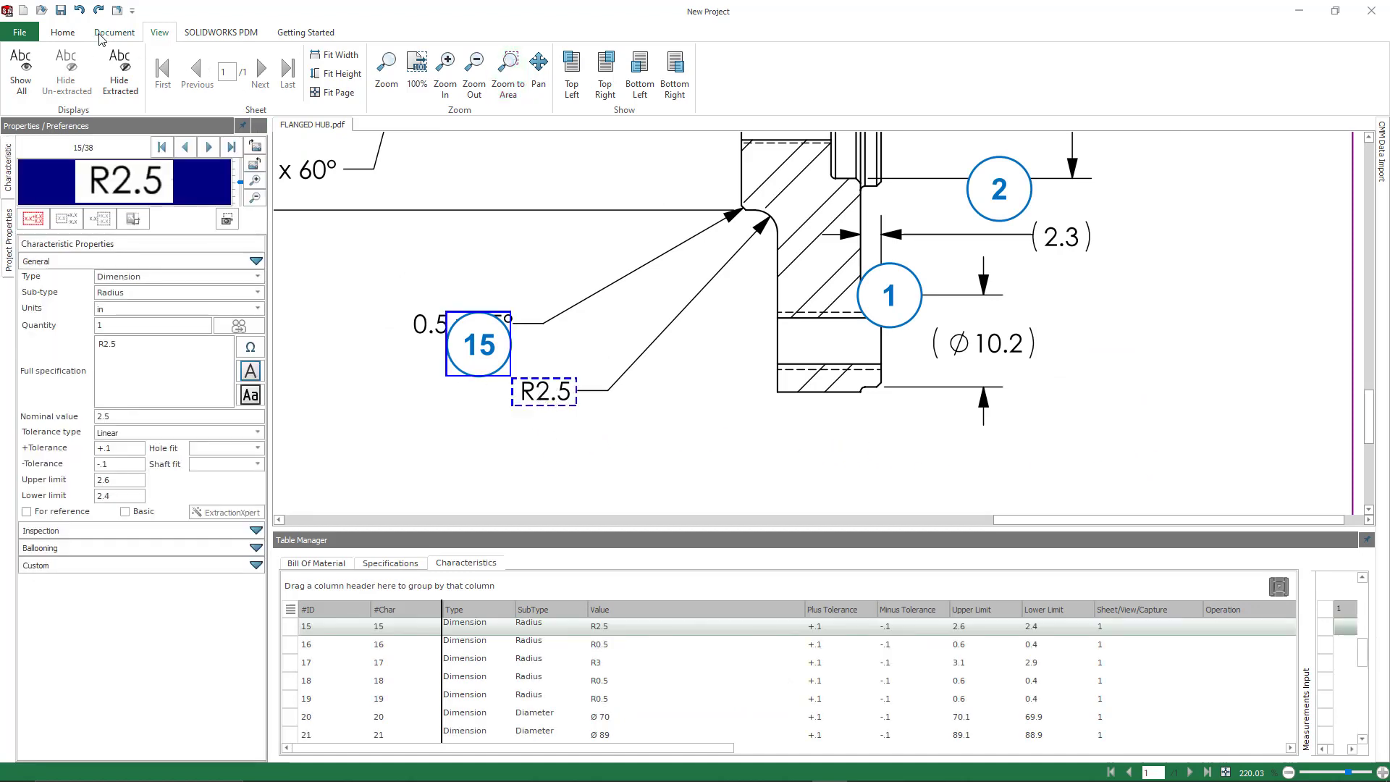
{"action": "left_click", "coordinate": [75, 37]}
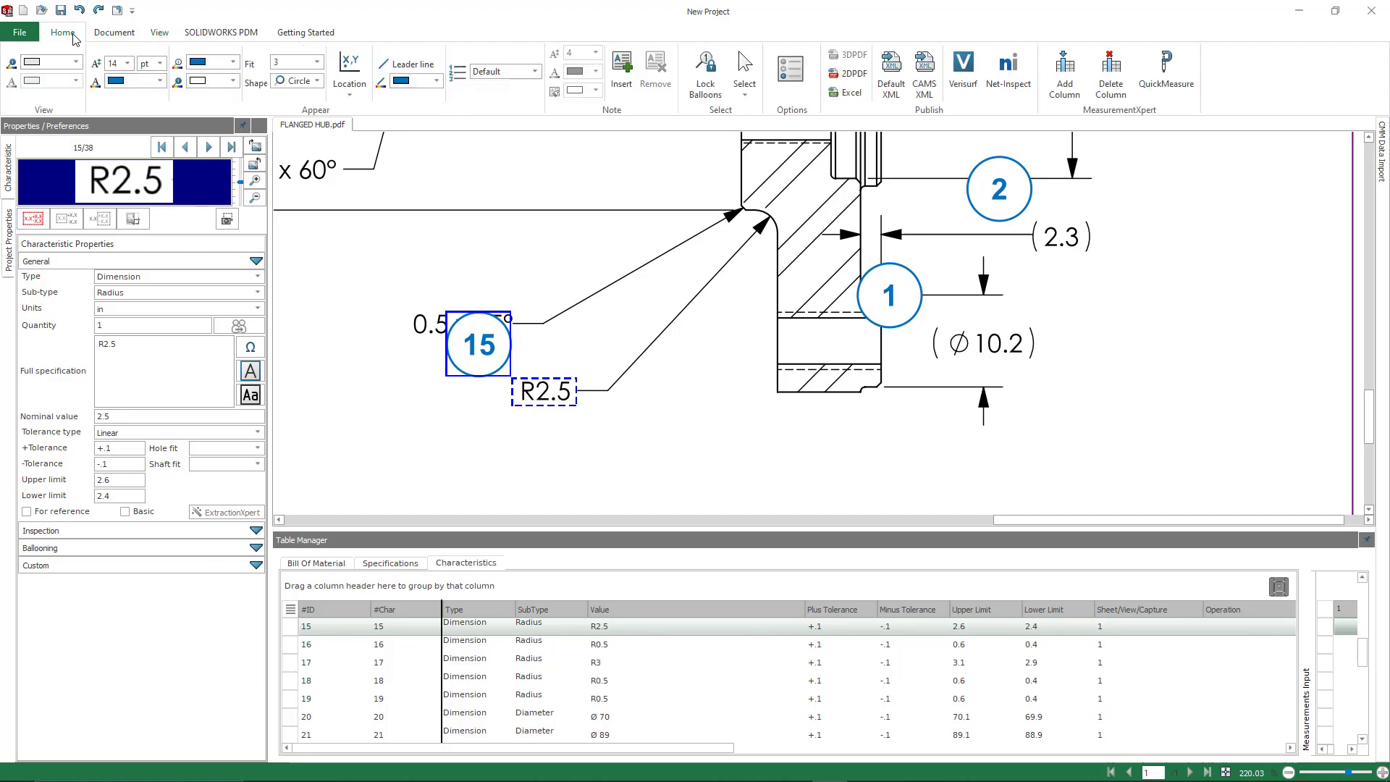
{"action": "left_click", "coordinate": [350, 91]}
{"action": "left_click", "coordinate": [339, 133]}
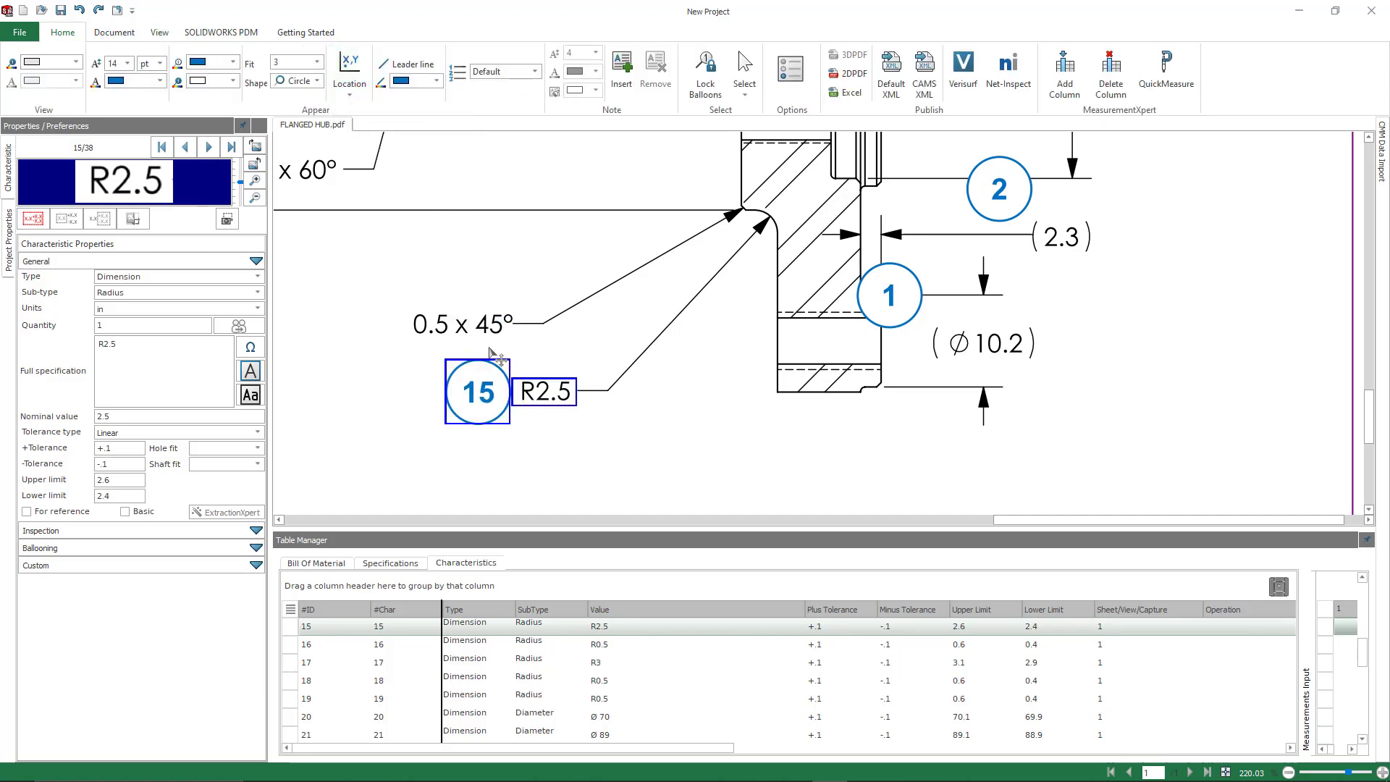
{"action": "left_click", "coordinate": [465, 352]}
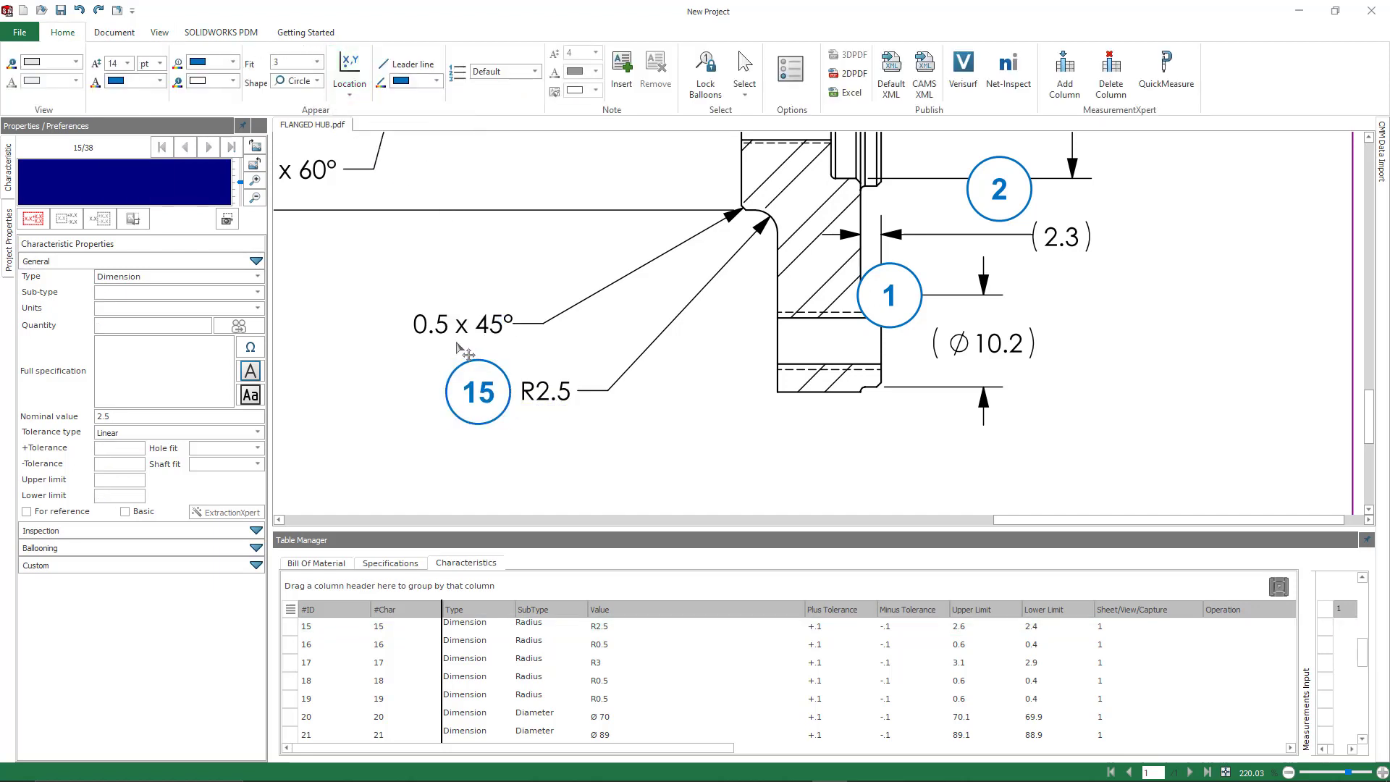
- Manually extract the chamfer's 0.5 as Chamfer Size and 45° as Chamfer Angle
{"action": "left_click", "coordinate": [124, 36]}
{"action": "left_click", "coordinate": [149, 92]}
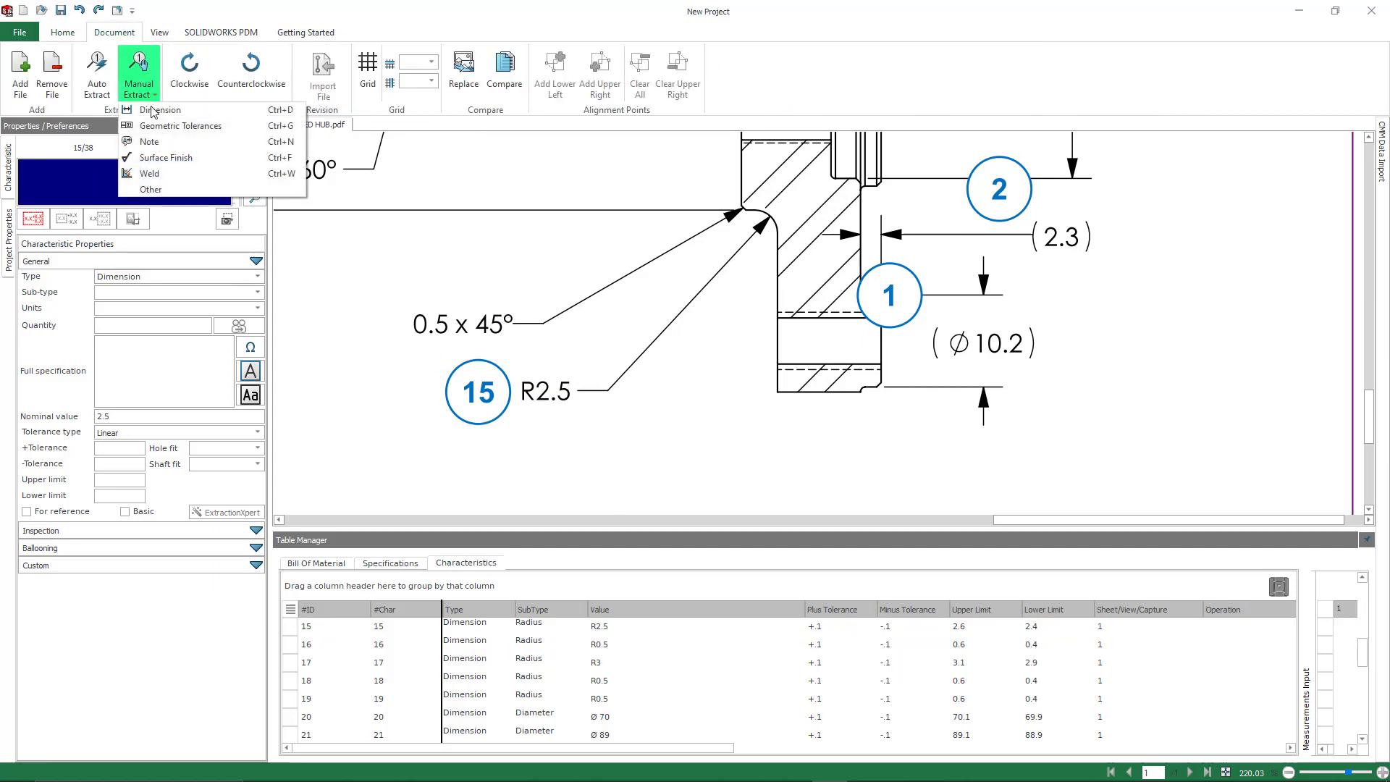
{"action": "left_click", "coordinate": [153, 115]}
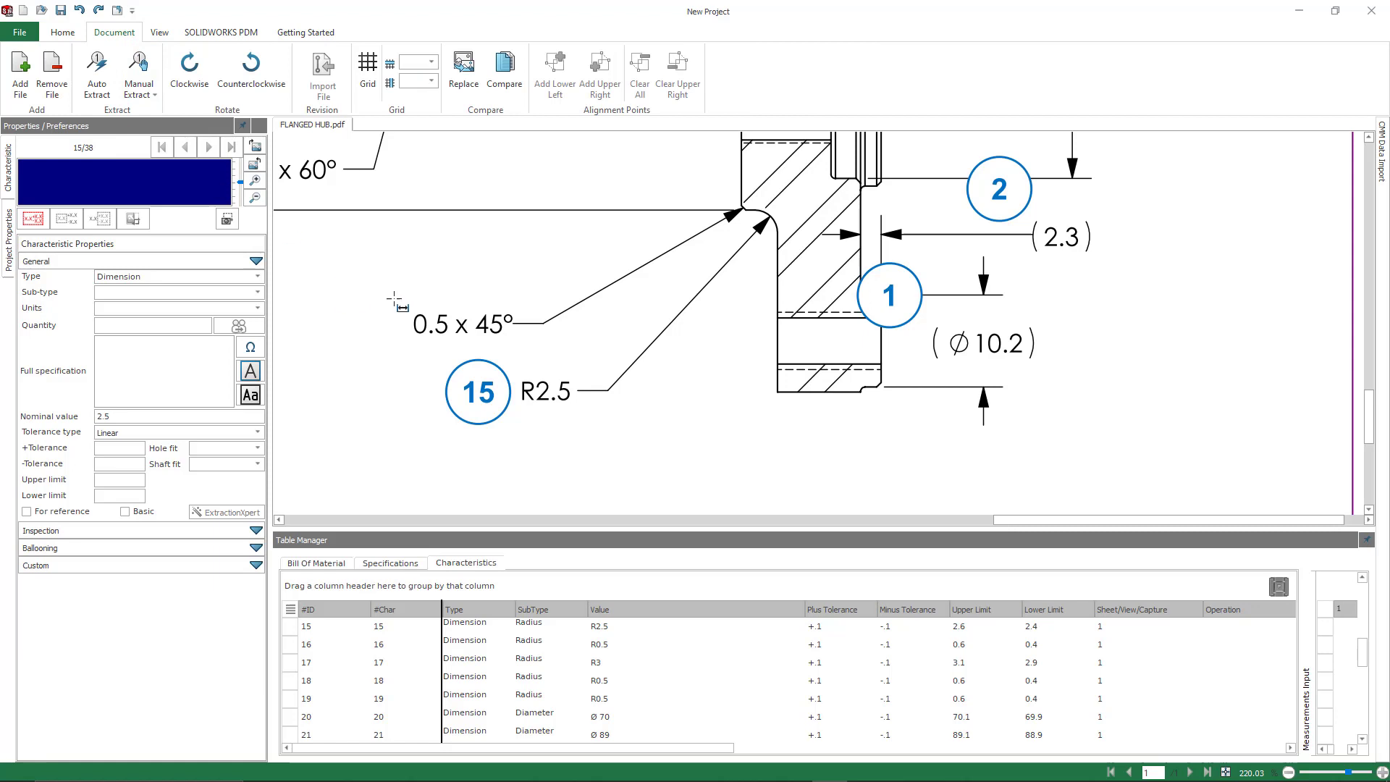
{"action": "left_click_drag", "start_coordinate": [406, 306], "coordinate": [453, 340]}
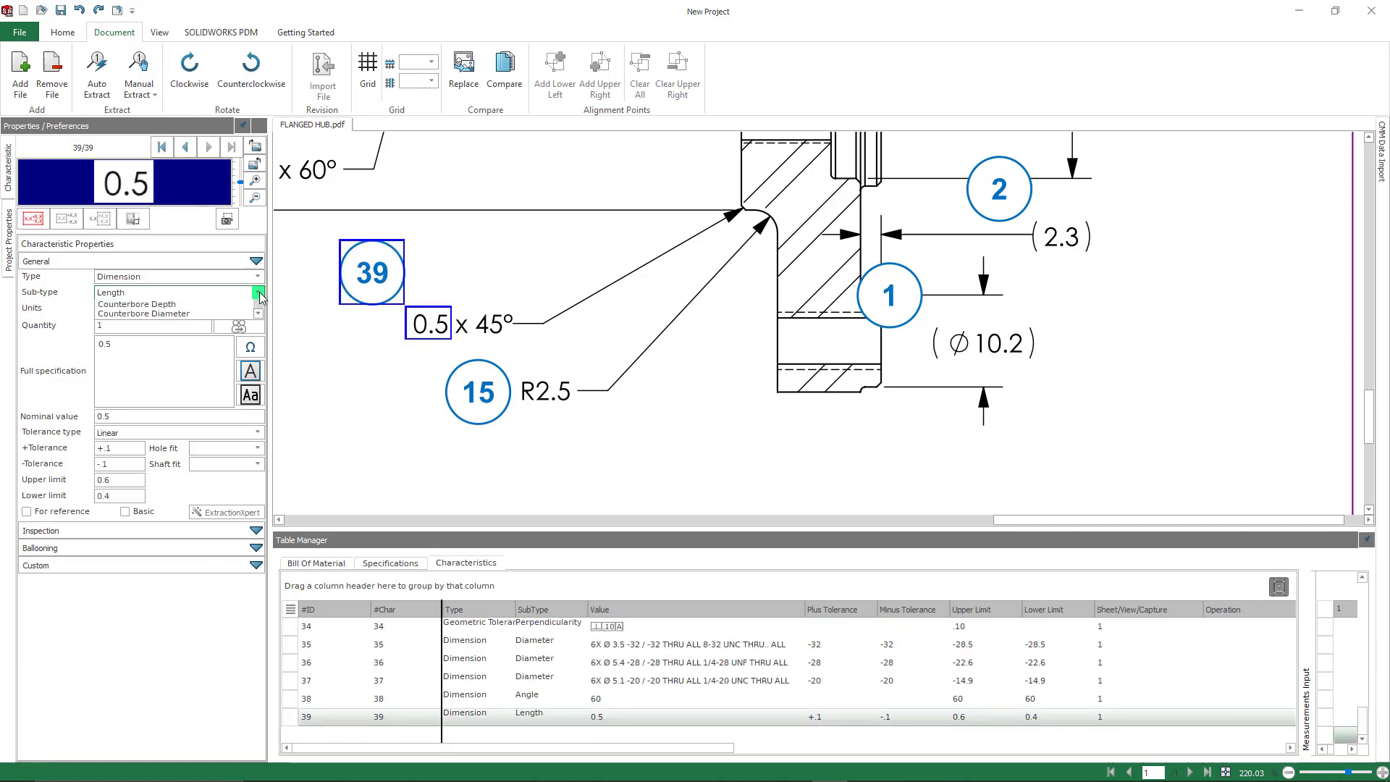
{"action": "left_click", "coordinate": [217, 293]}
{"action": "left_click", "coordinate": [156, 352]}
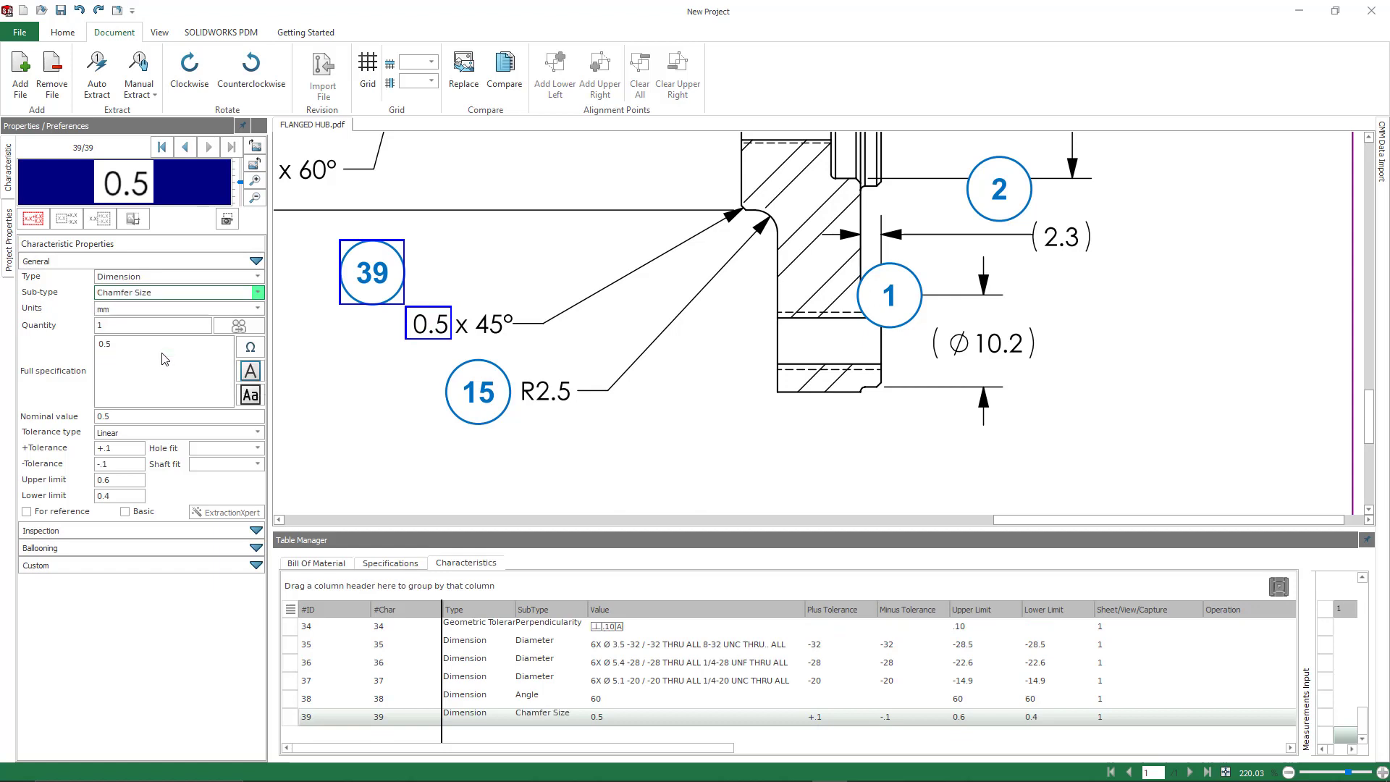
{"action": "left_click_drag", "start_coordinate": [473, 306], "coordinate": [520, 348]}
{"action": "left_click", "coordinate": [207, 292]}
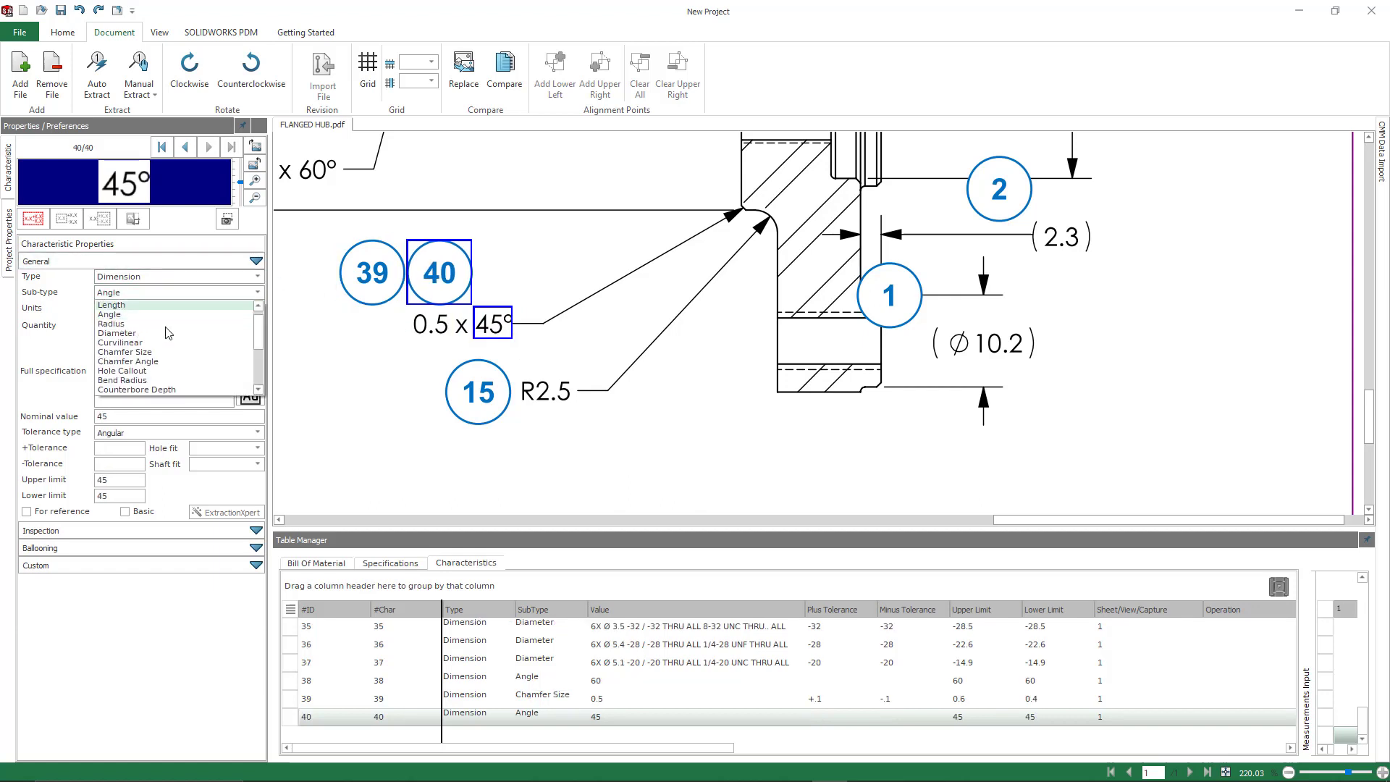
{"action": "left_click", "coordinate": [154, 361]}
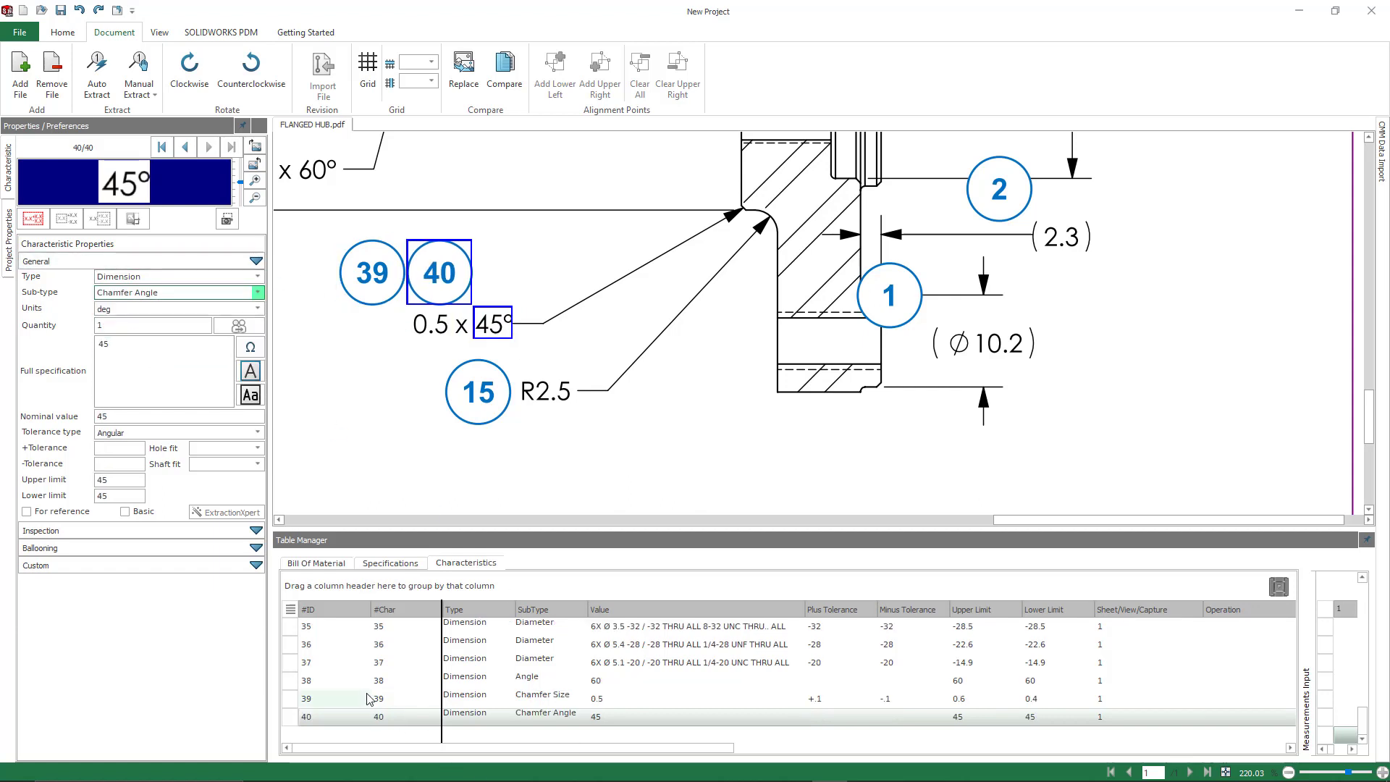
- Group characteristics 39 and 40 to share one balloon
{"action": "left_click", "coordinate": [333, 702]}
{"action": "left_click", "coordinate": [327, 719], "text": "ctrl"}
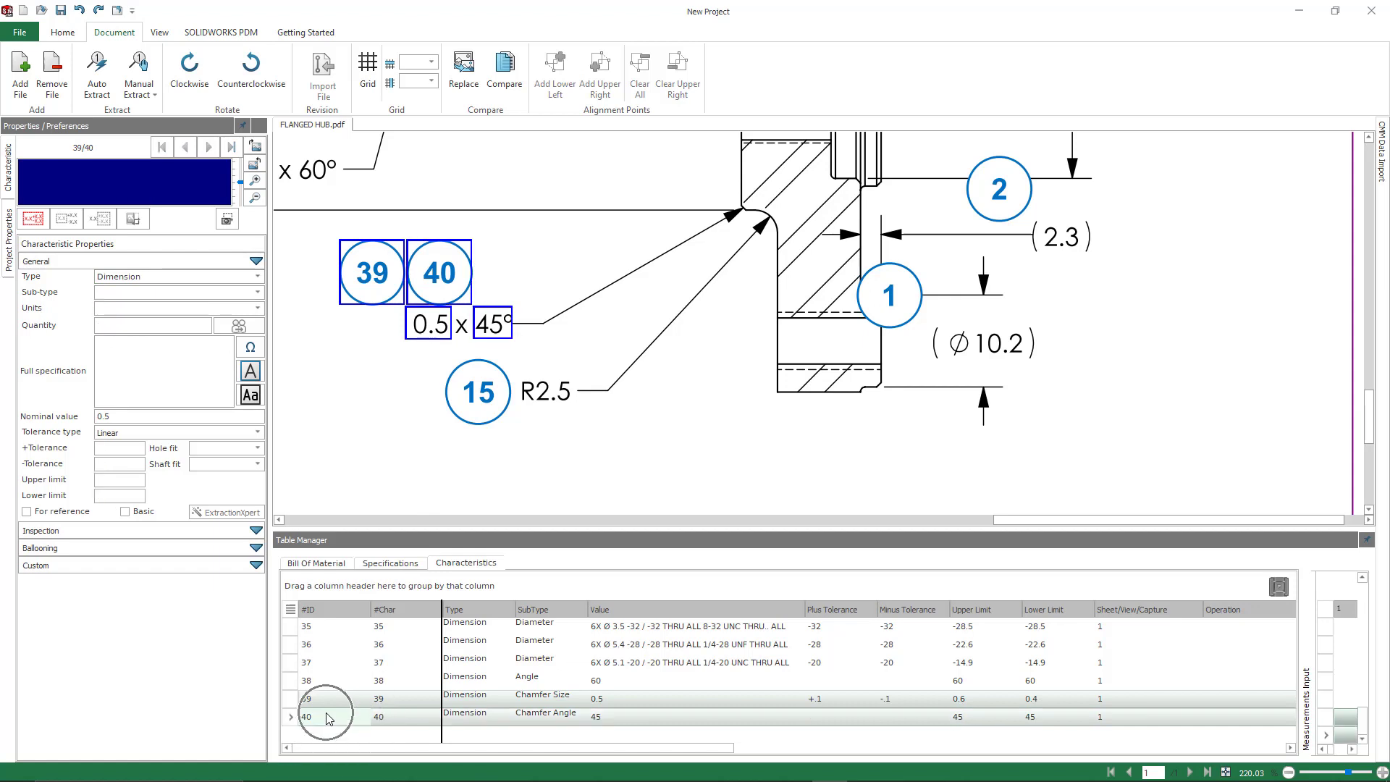
{"action": "right_click", "coordinate": [328, 717]}
{"action": "mouse_move", "coordinate": [496, 591]}
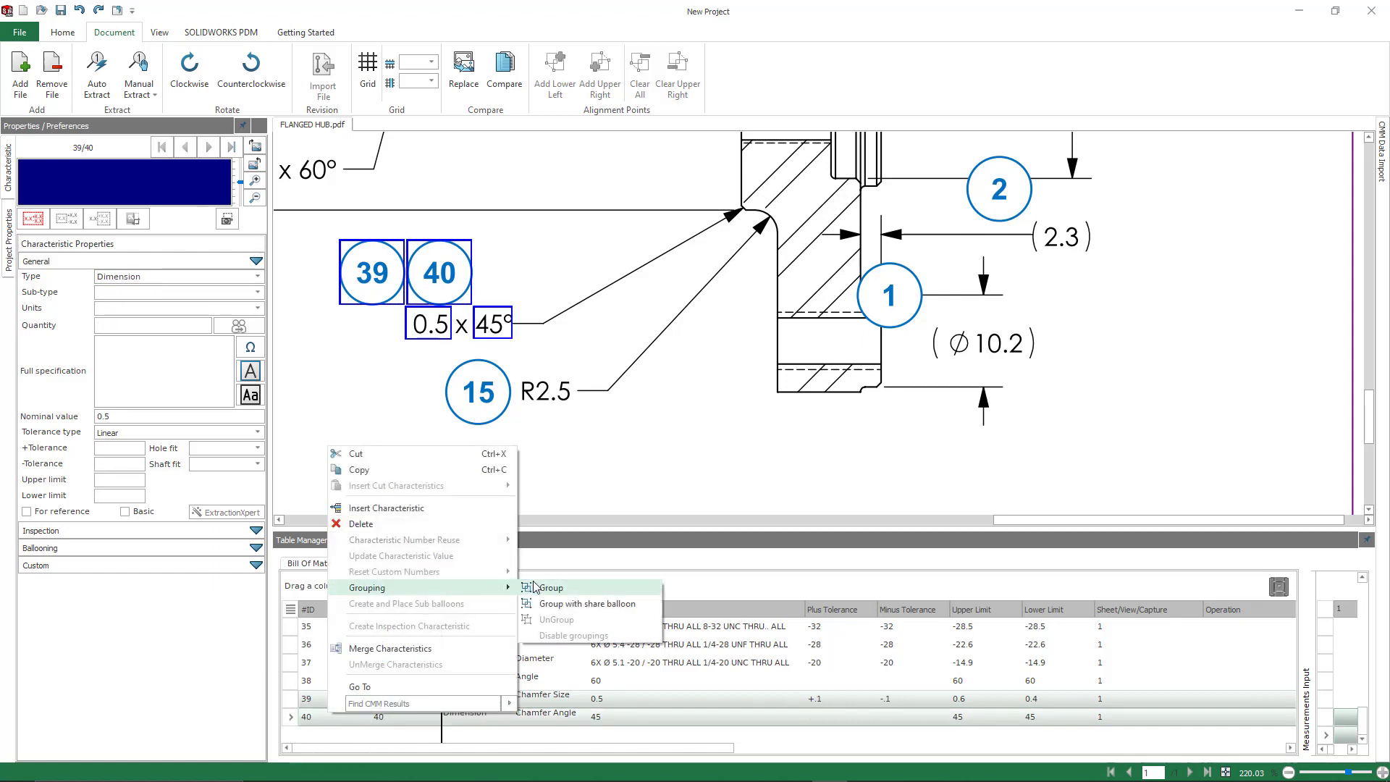
{"action": "left_click", "coordinate": [579, 604]}
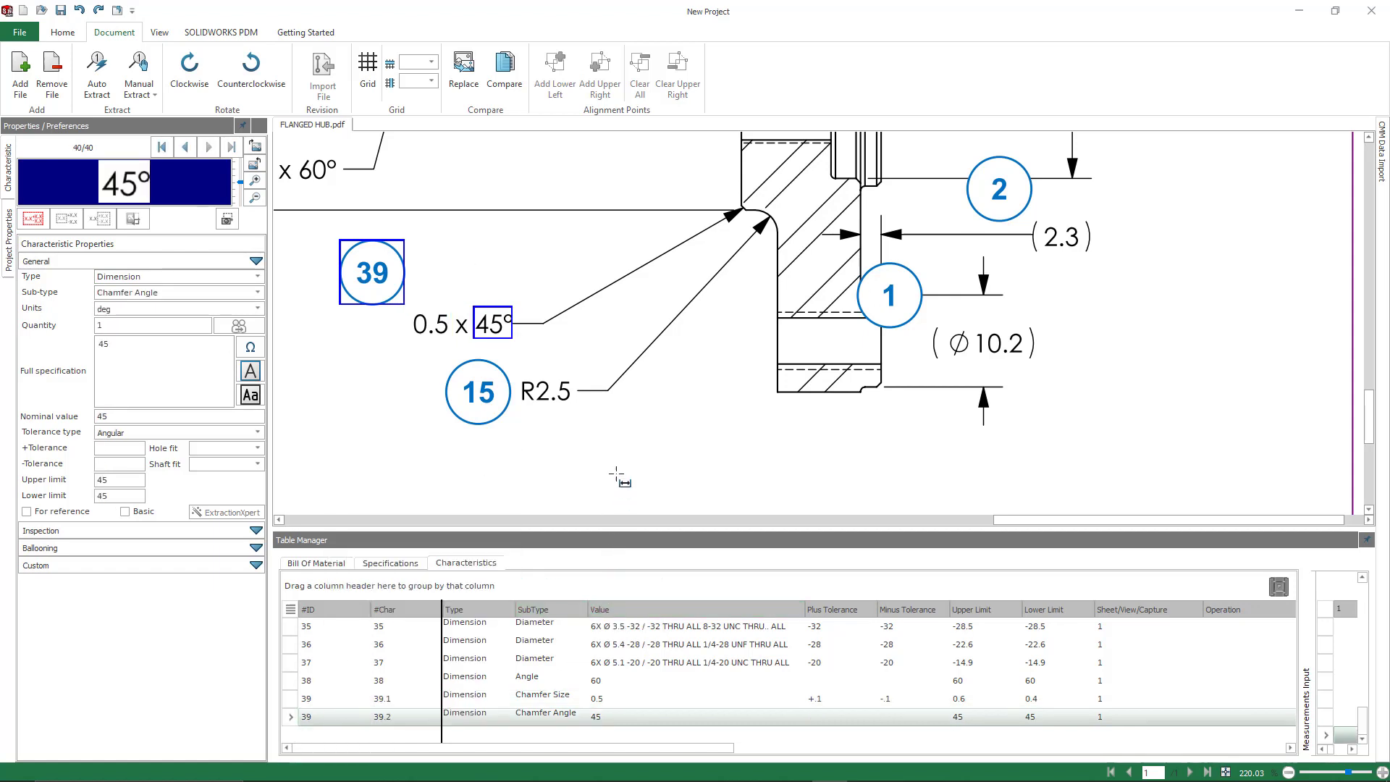
- Fit the sheet width and zoom into the NOTES block
{"action": "left_click", "coordinate": [159, 33]}
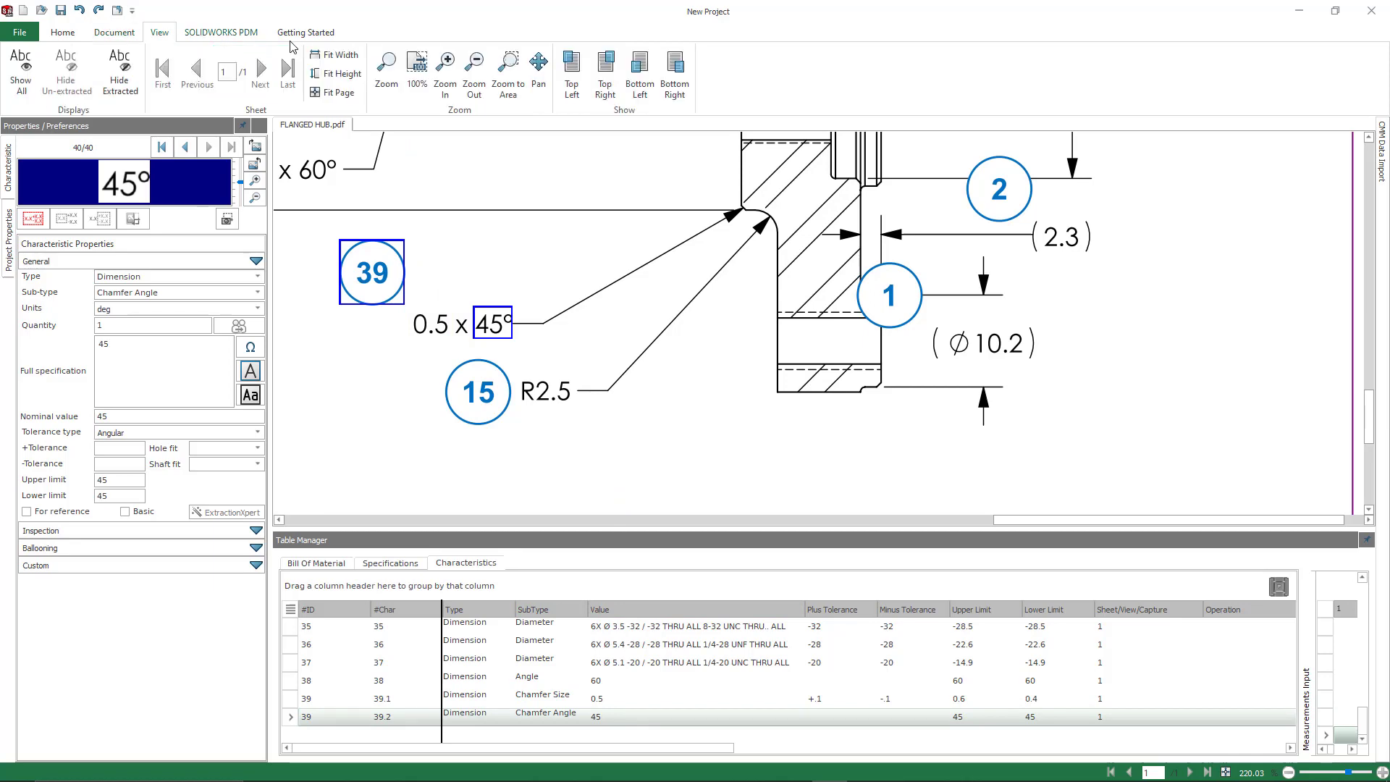
{"action": "left_click", "coordinate": [335, 55]}
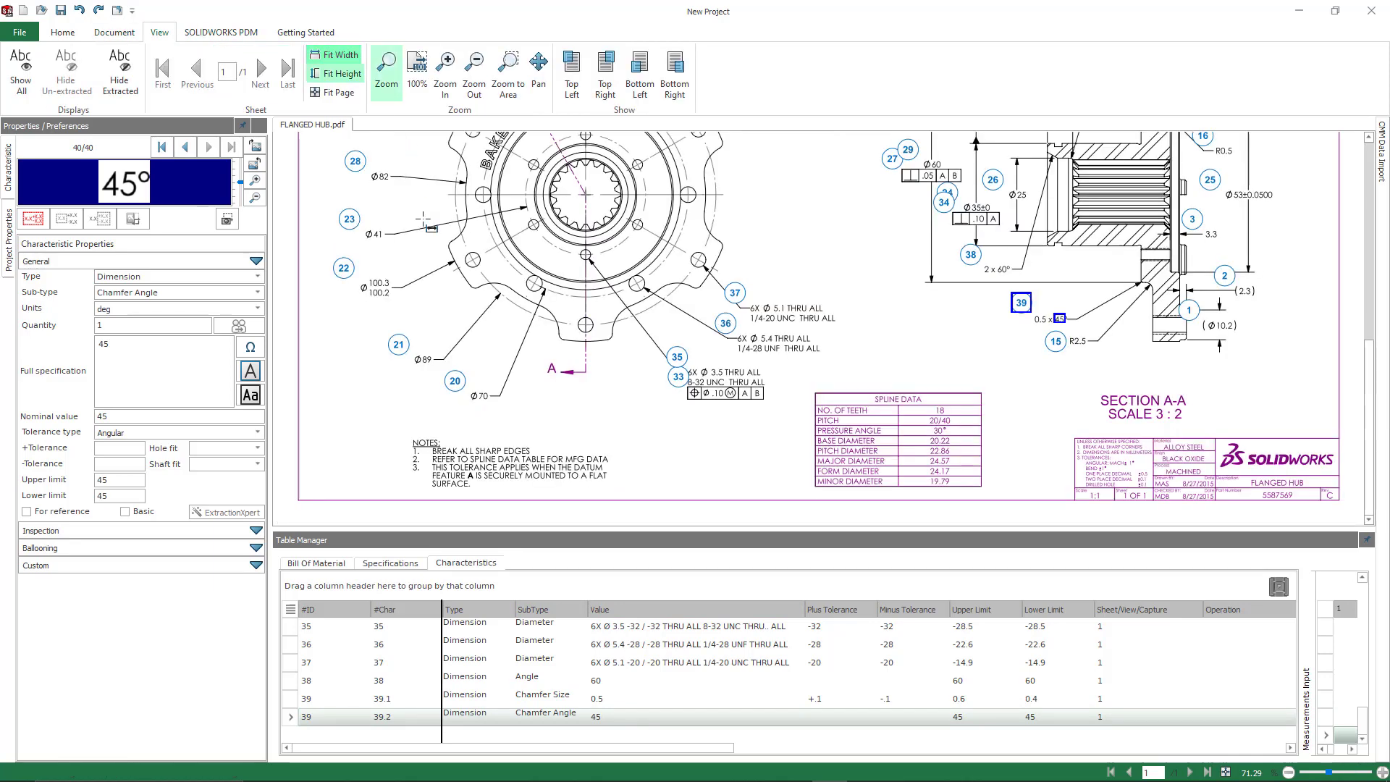
{"action": "left_click", "coordinate": [508, 76]}
{"action": "left_click_drag", "start_coordinate": [360, 416], "coordinate": [672, 507]}
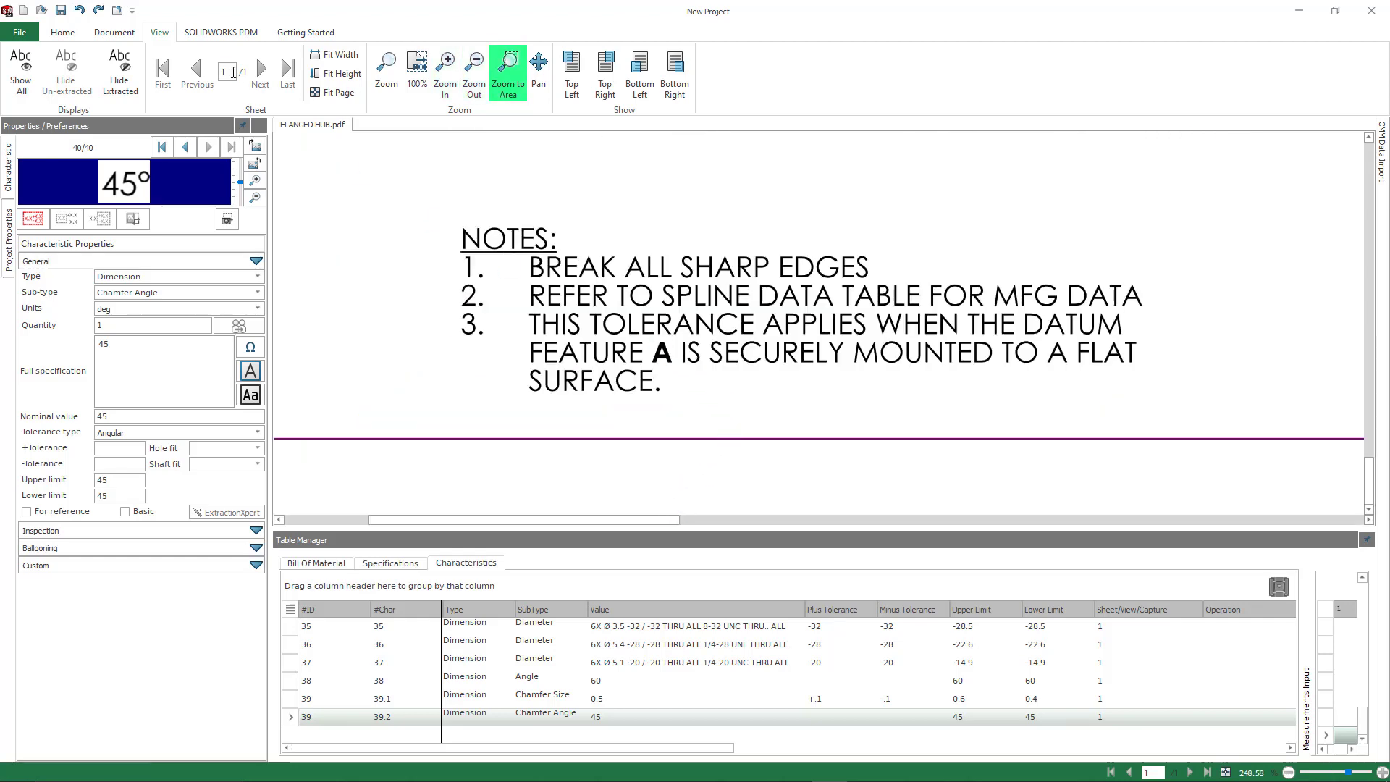
- Extract note 1 (BREAK ALL SHARP EDGES) and note 3 as note characteristics, then fit width
{"action": "left_click", "coordinate": [127, 35]}
{"action": "left_click", "coordinate": [134, 93]}
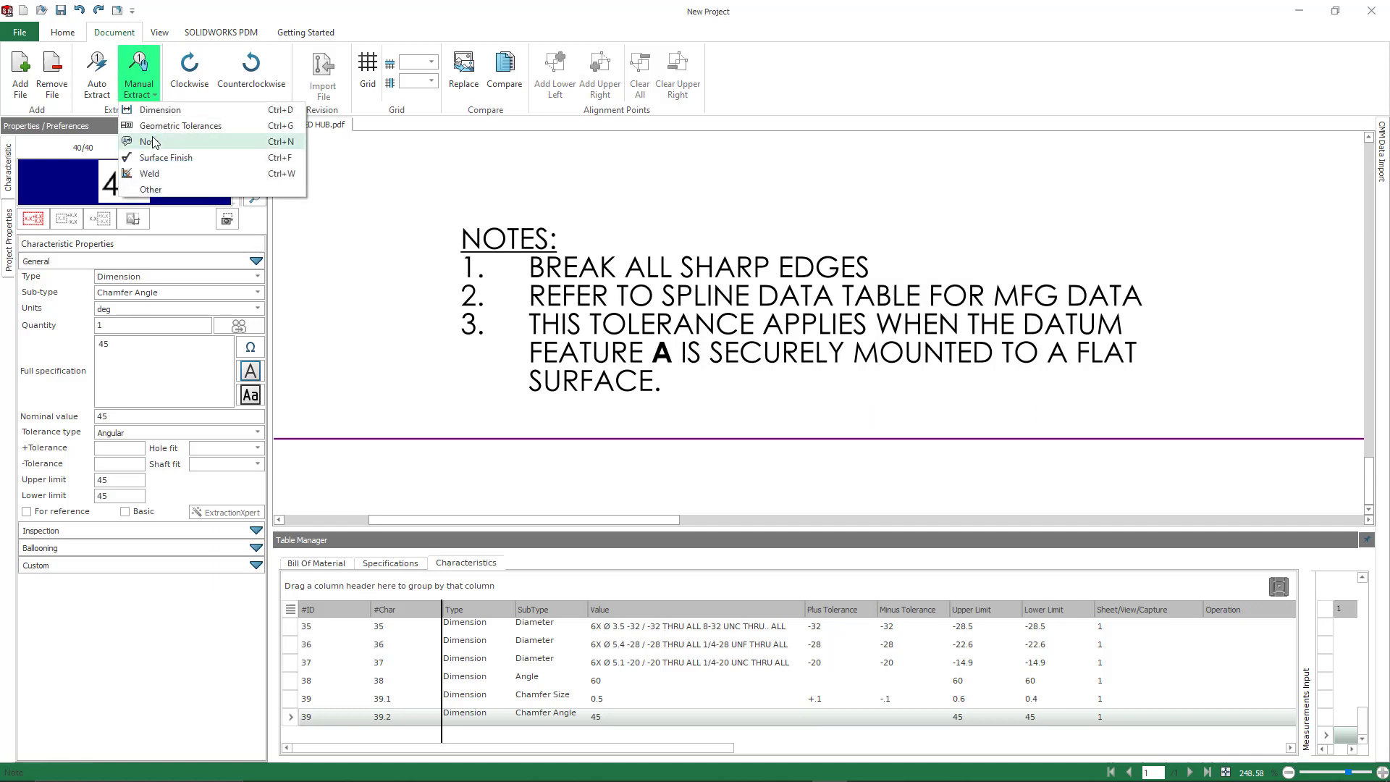
{"action": "left_click", "coordinate": [150, 142]}
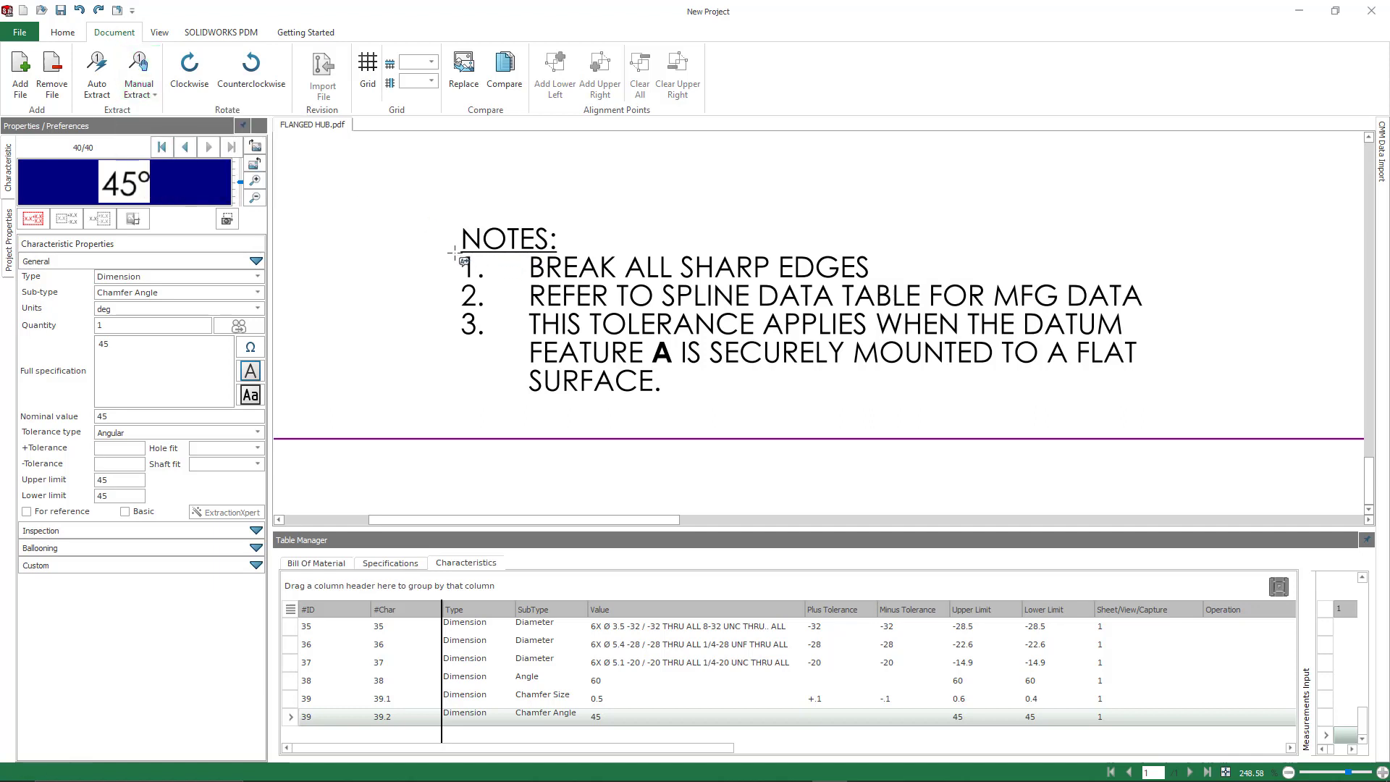
{"action": "left_click_drag", "start_coordinate": [449, 252], "coordinate": [878, 280]}
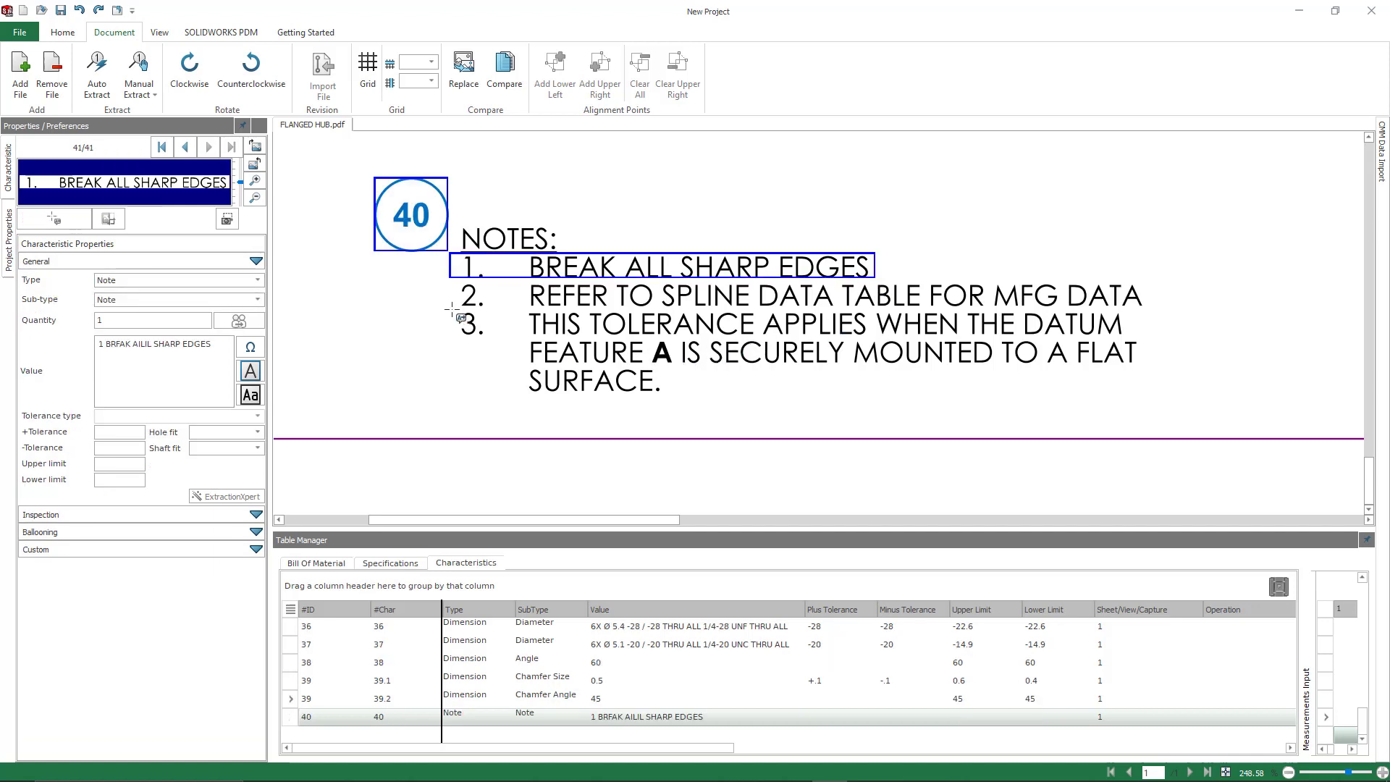
{"action": "left_click_drag", "start_coordinate": [446, 308], "coordinate": [1145, 403]}
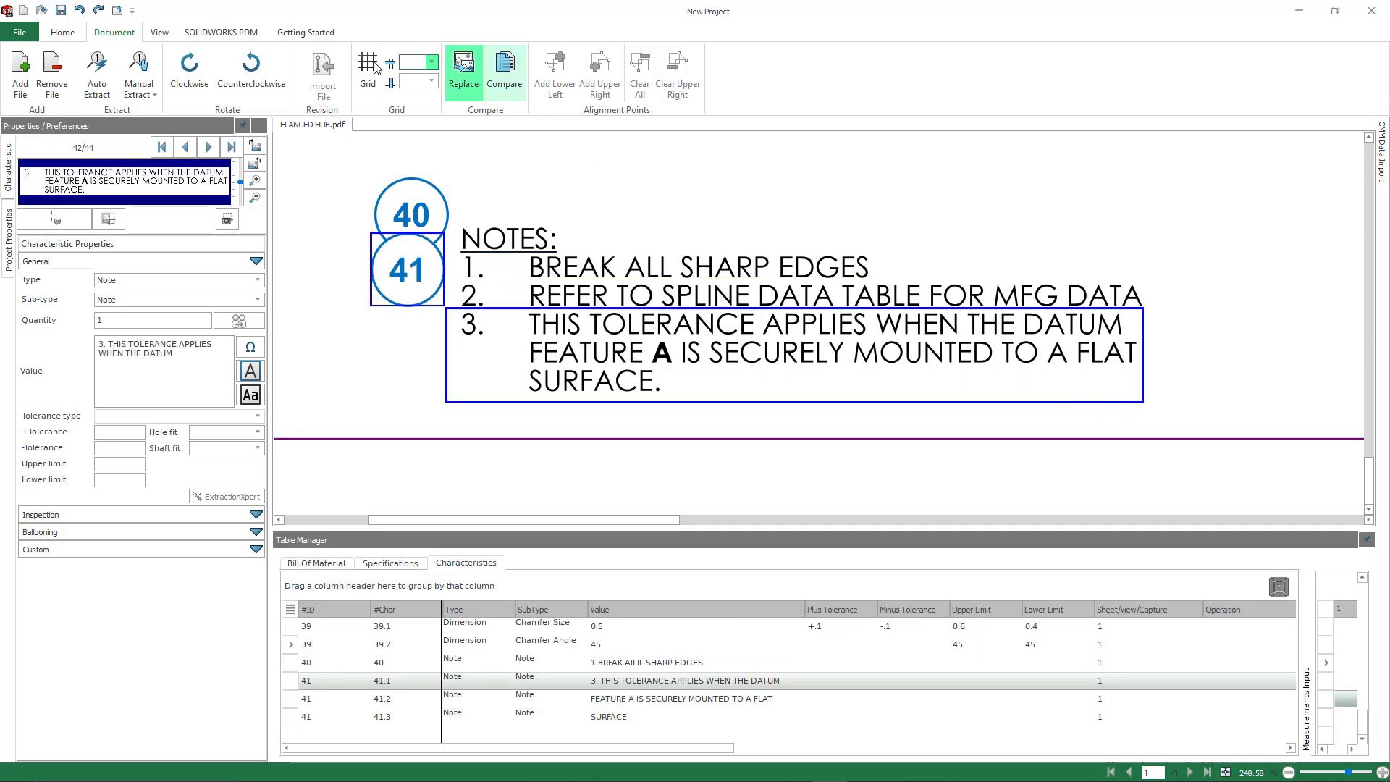
{"action": "left_click", "coordinate": [162, 33]}
{"action": "left_click", "coordinate": [334, 55]}
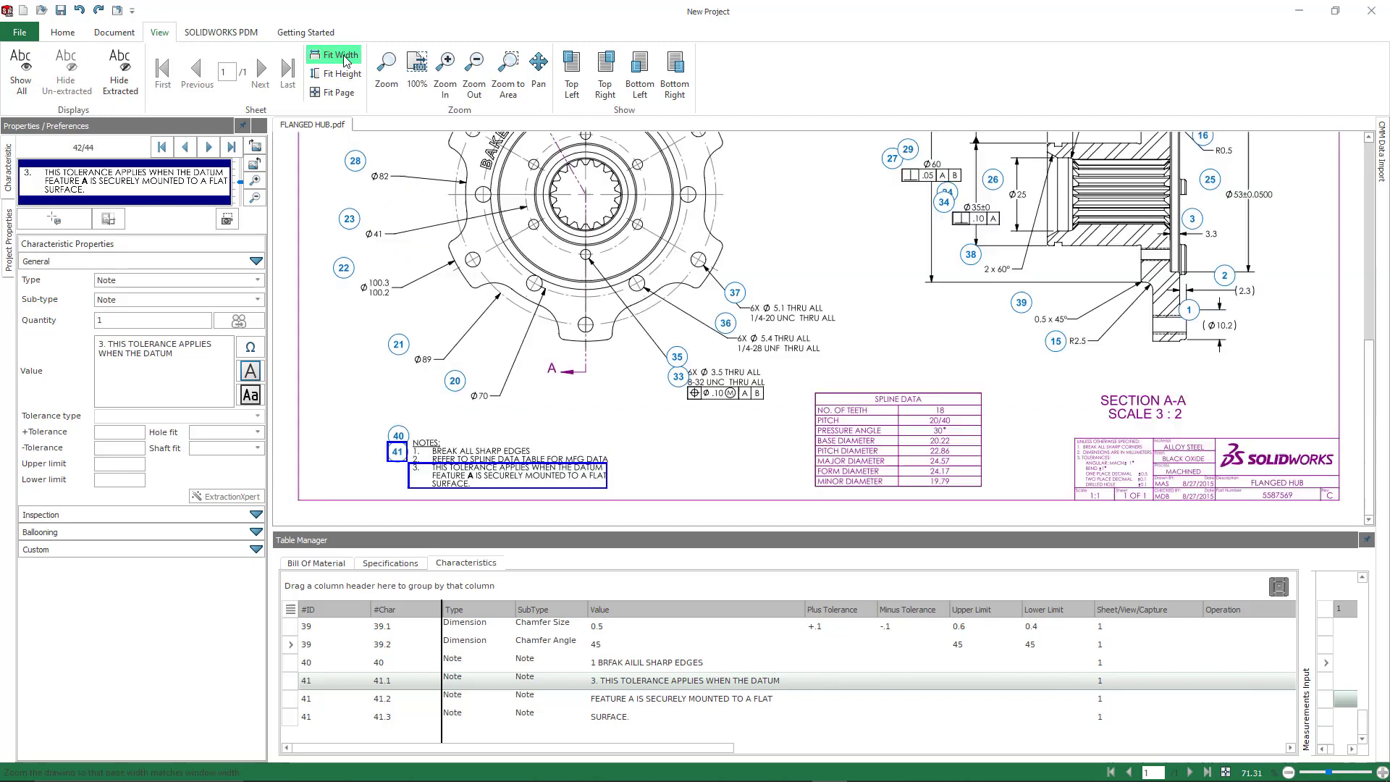
- Bring up the Gear Plate.SLDPRT project and return to the Home tools
{"action": "left_click", "coordinate": [114, 32]}
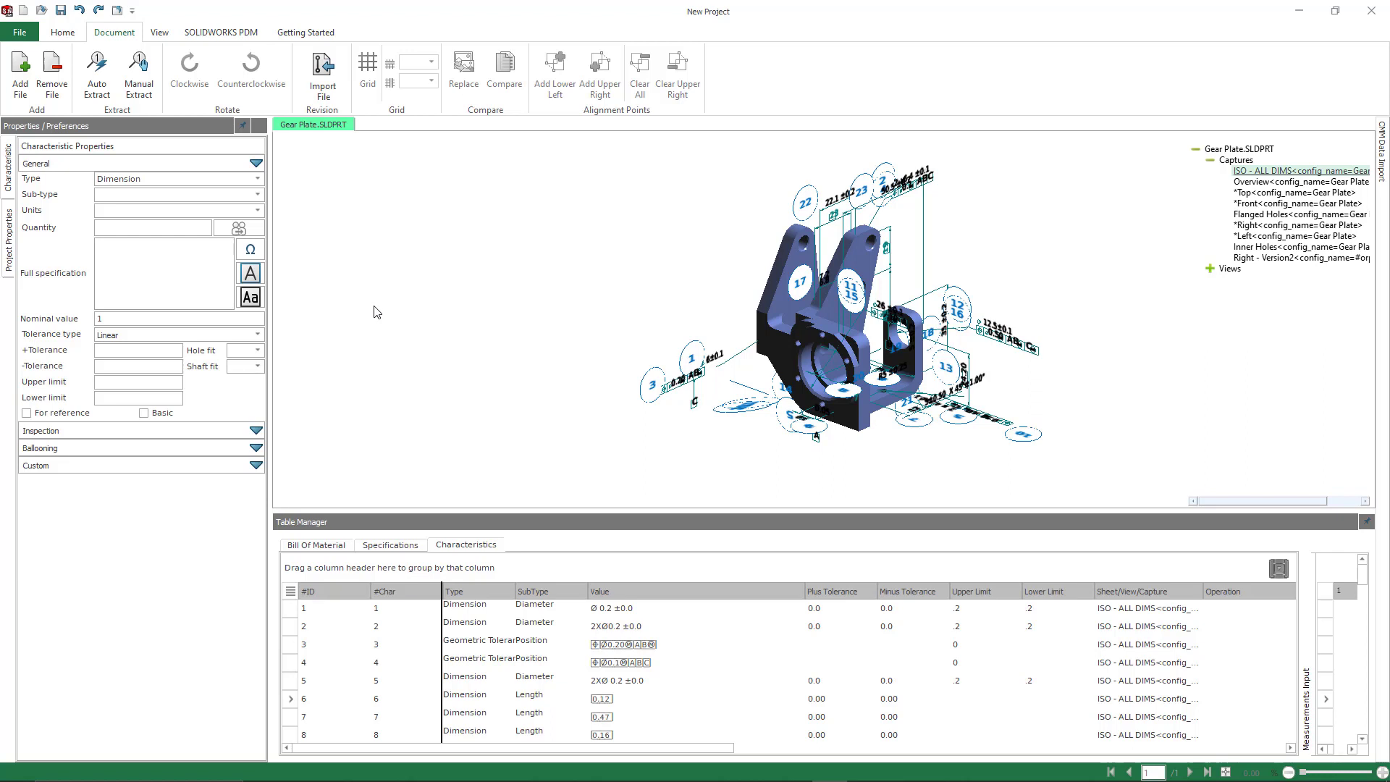
{"action": "left_click", "coordinate": [62, 32]}
- In the Export to Excel settings, publish the Front and Front1 view snapshots
{"action": "left_click", "coordinate": [846, 92]}
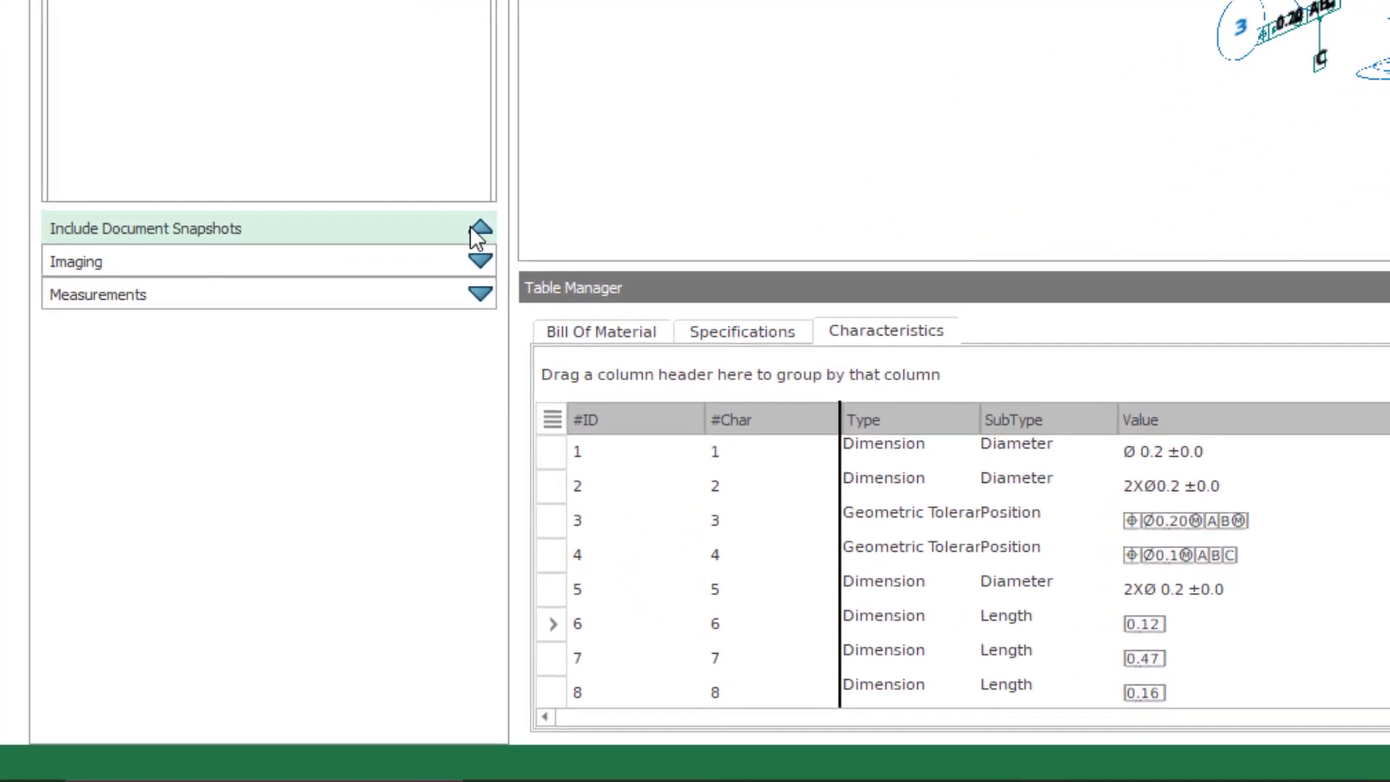
{"action": "left_click", "coordinate": [250, 489]}
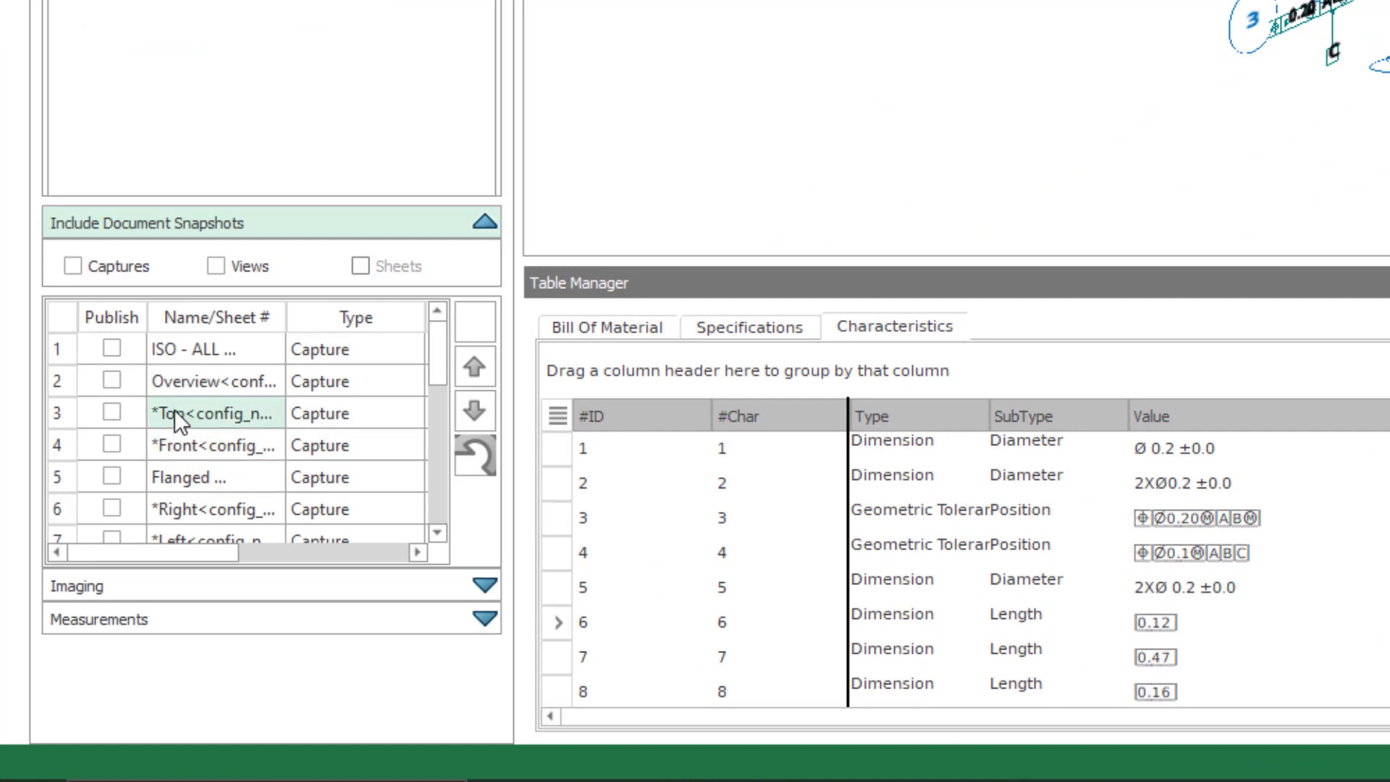
{"action": "scroll", "coordinate": [177, 381], "scroll_direction": "down", "scroll_amount": 1}
{"action": "scroll", "coordinate": [177, 381], "scroll_direction": "down", "scroll_amount": 3}
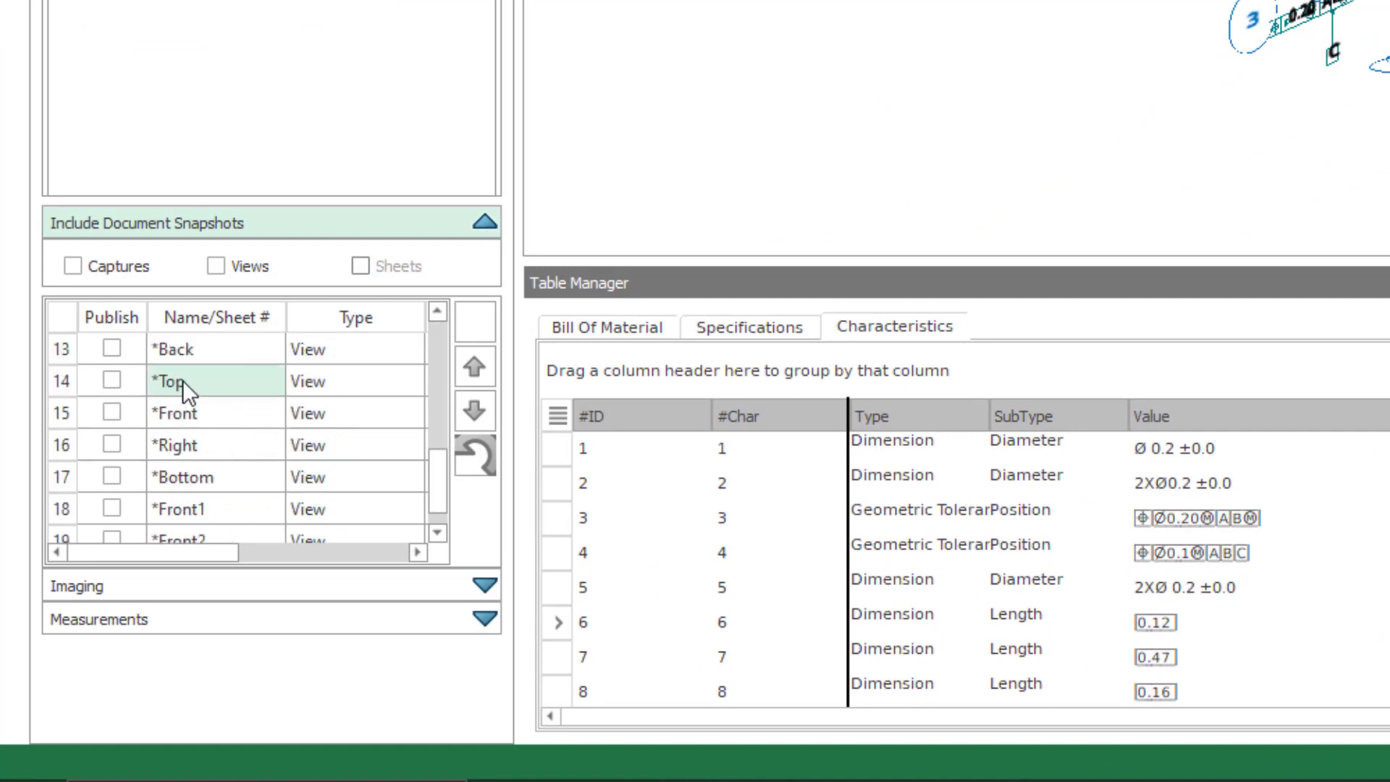
{"action": "left_click", "coordinate": [112, 412]}
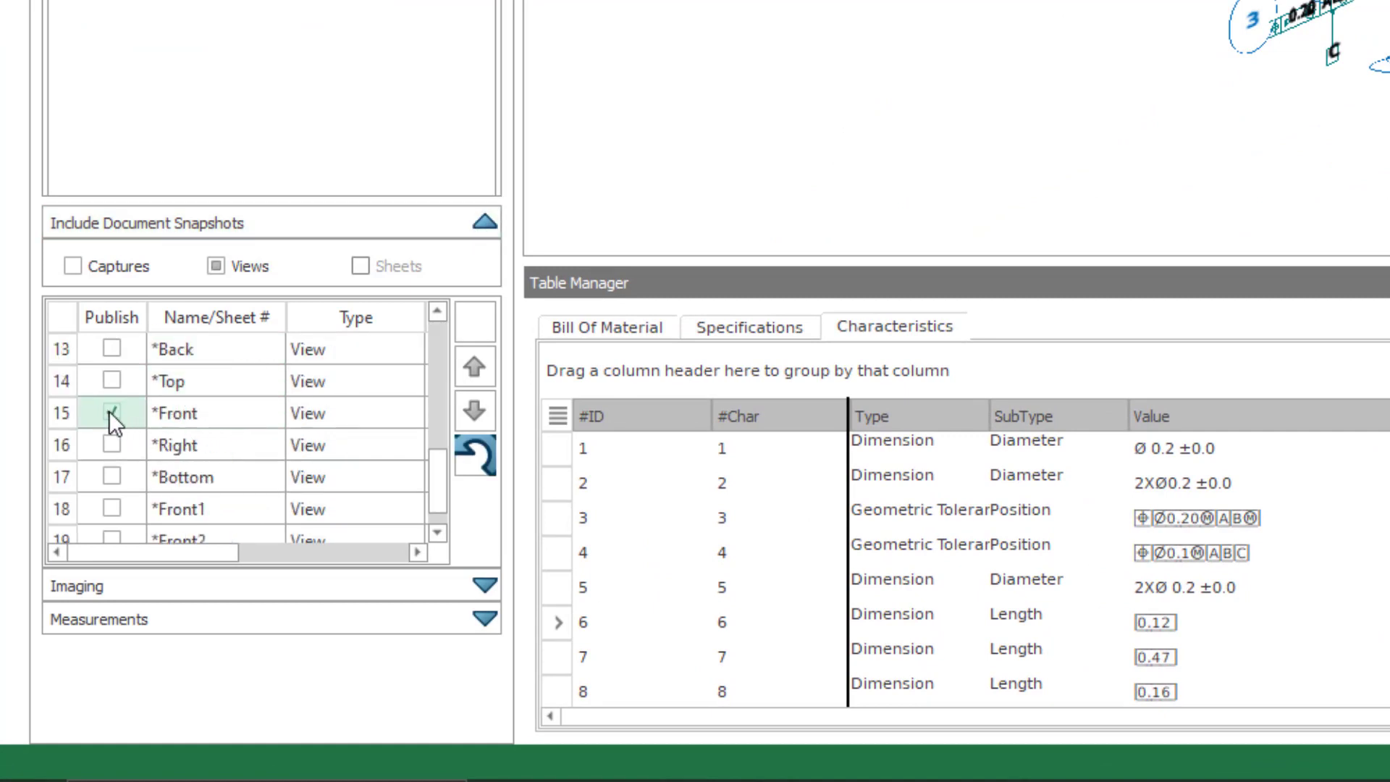
{"action": "left_click", "coordinate": [111, 495]}
{"action": "scroll", "coordinate": [236, 471], "scroll_direction": "up", "scroll_amount": 4}
{"action": "scroll", "coordinate": [237, 466], "scroll_direction": "up", "scroll_amount": 1}
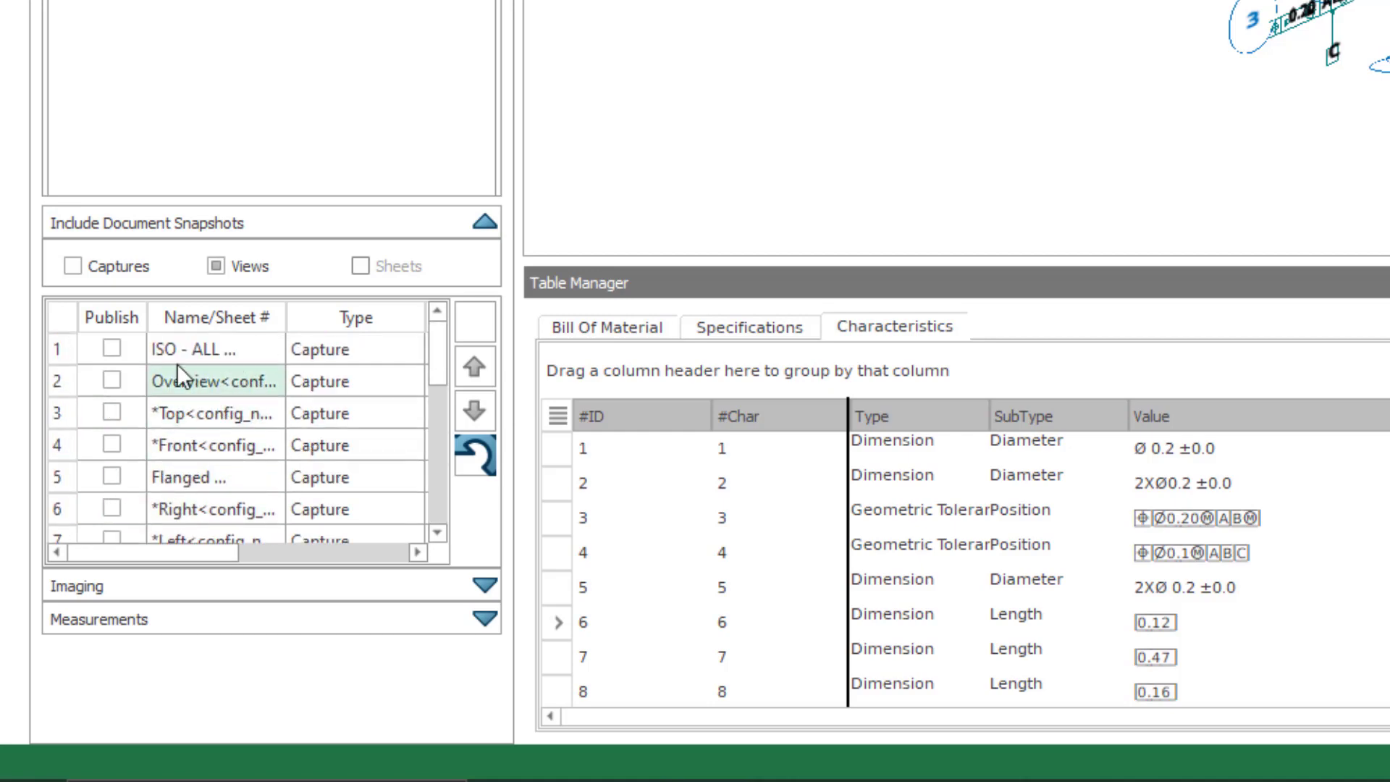
- Publish the ISO - ALL DIMS capture and export Gear Plate-FAIR.xlsx to the Desktop
{"action": "left_click", "coordinate": [113, 349]}
{"action": "scroll", "coordinate": [229, 375], "scroll_direction": "down", "scroll_amount": 2}
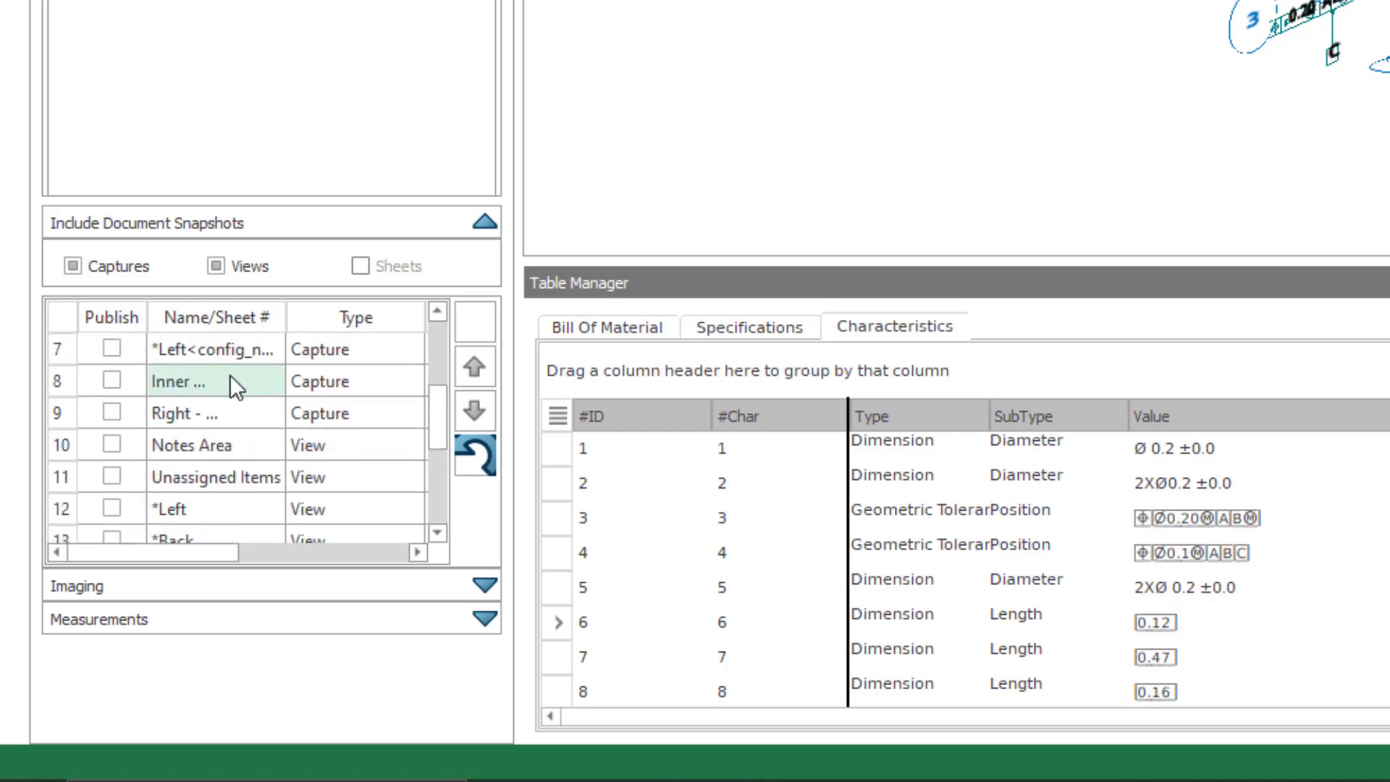
{"action": "scroll", "coordinate": [228, 377], "scroll_direction": "up", "scroll_amount": 2}
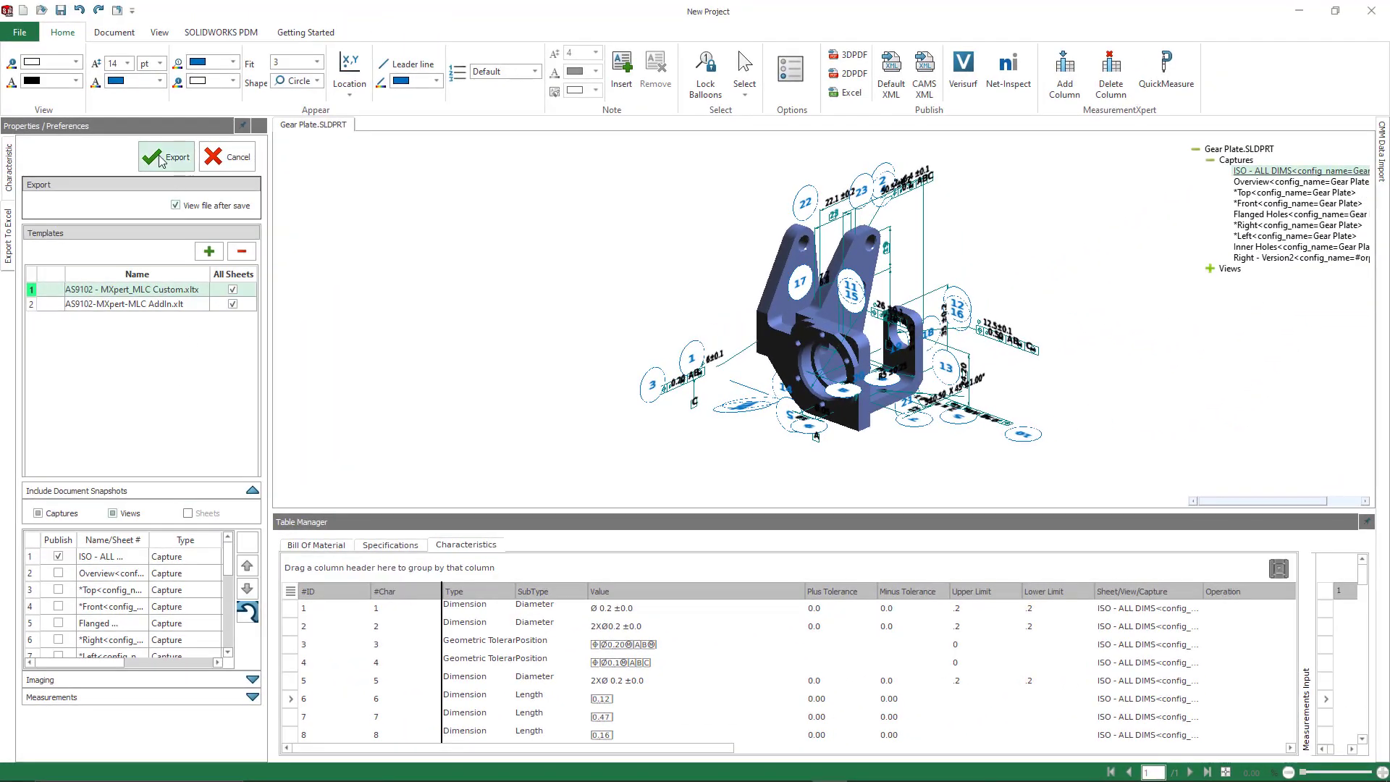
{"action": "left_click", "coordinate": [162, 159]}
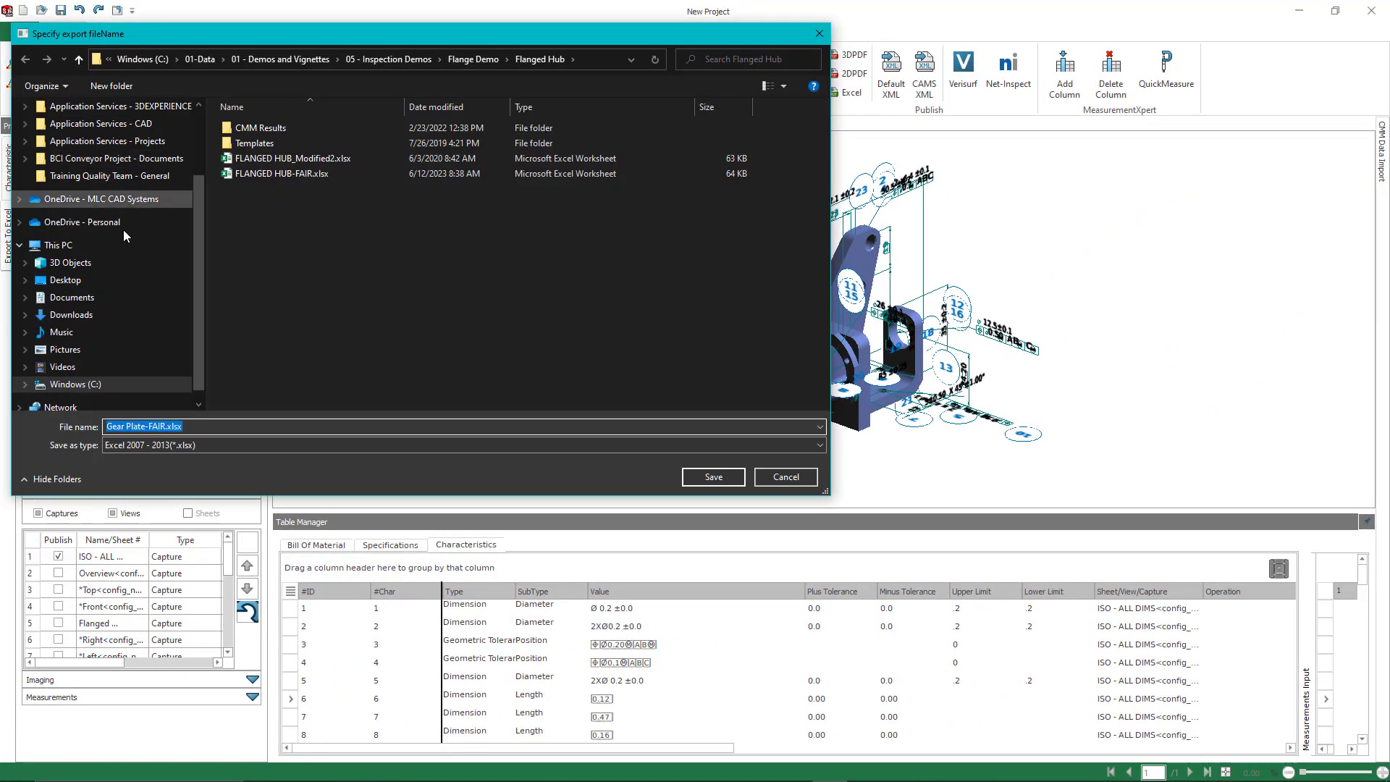
{"action": "left_click", "coordinate": [85, 284]}
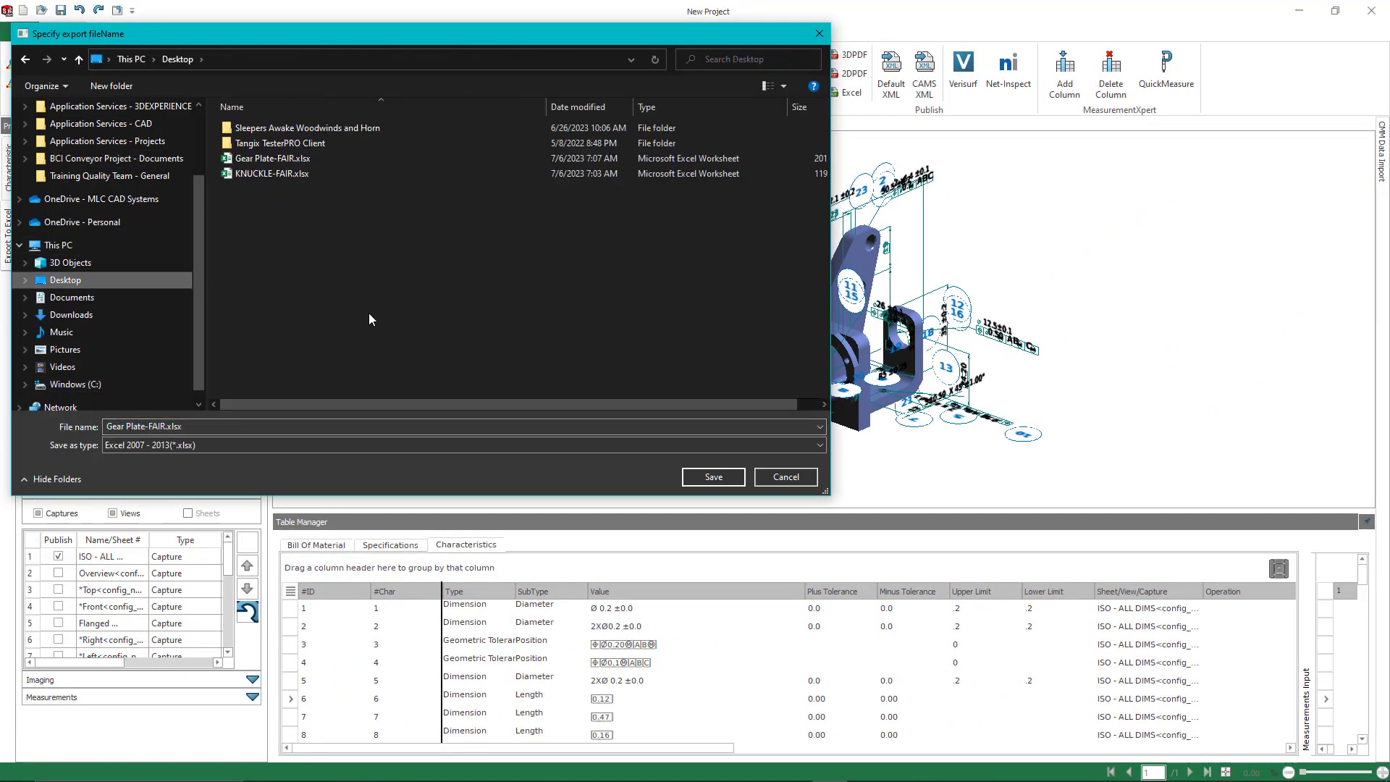
- Save the Excel report to the Desktop and view the Front and ISO - ALL DIMS snapshot sheets
{"action": "left_click", "coordinate": [706, 477]}
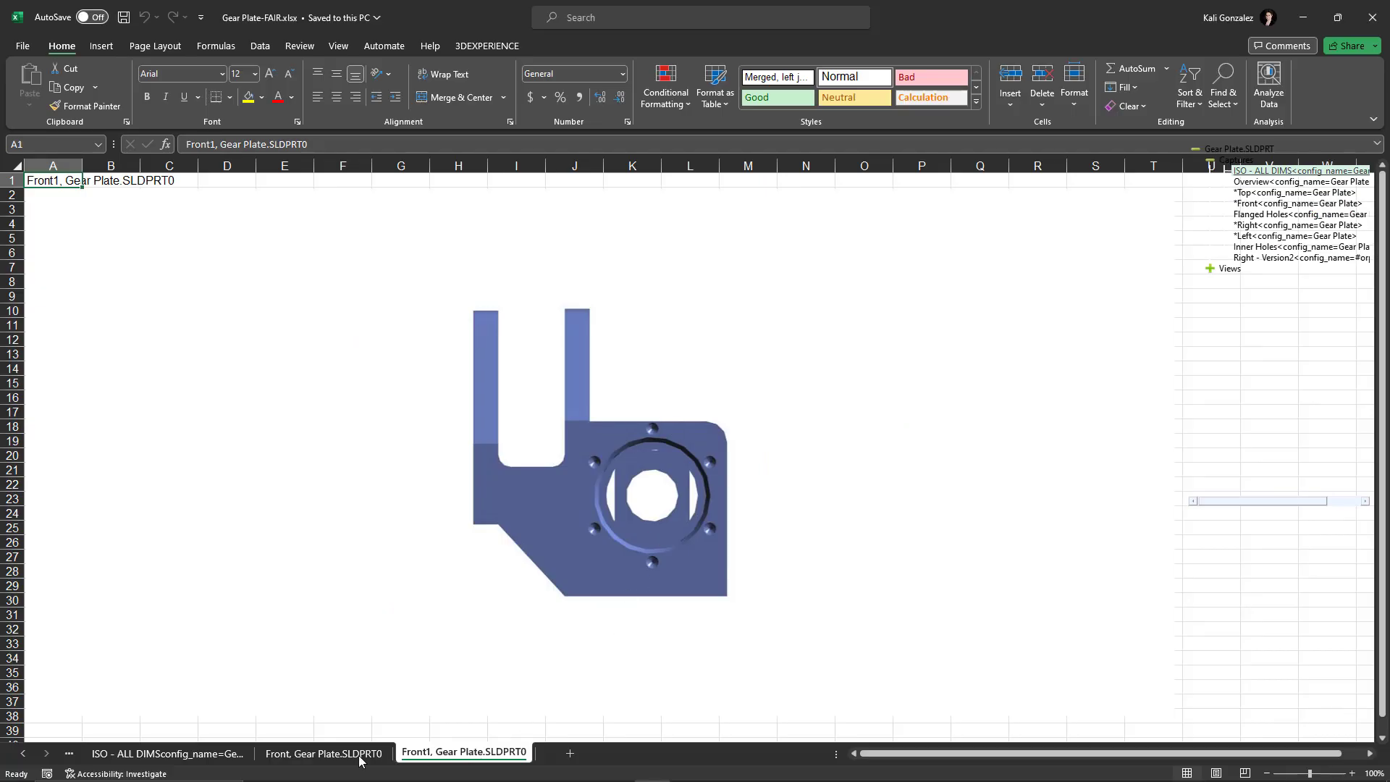
{"action": "left_click", "coordinate": [333, 757]}
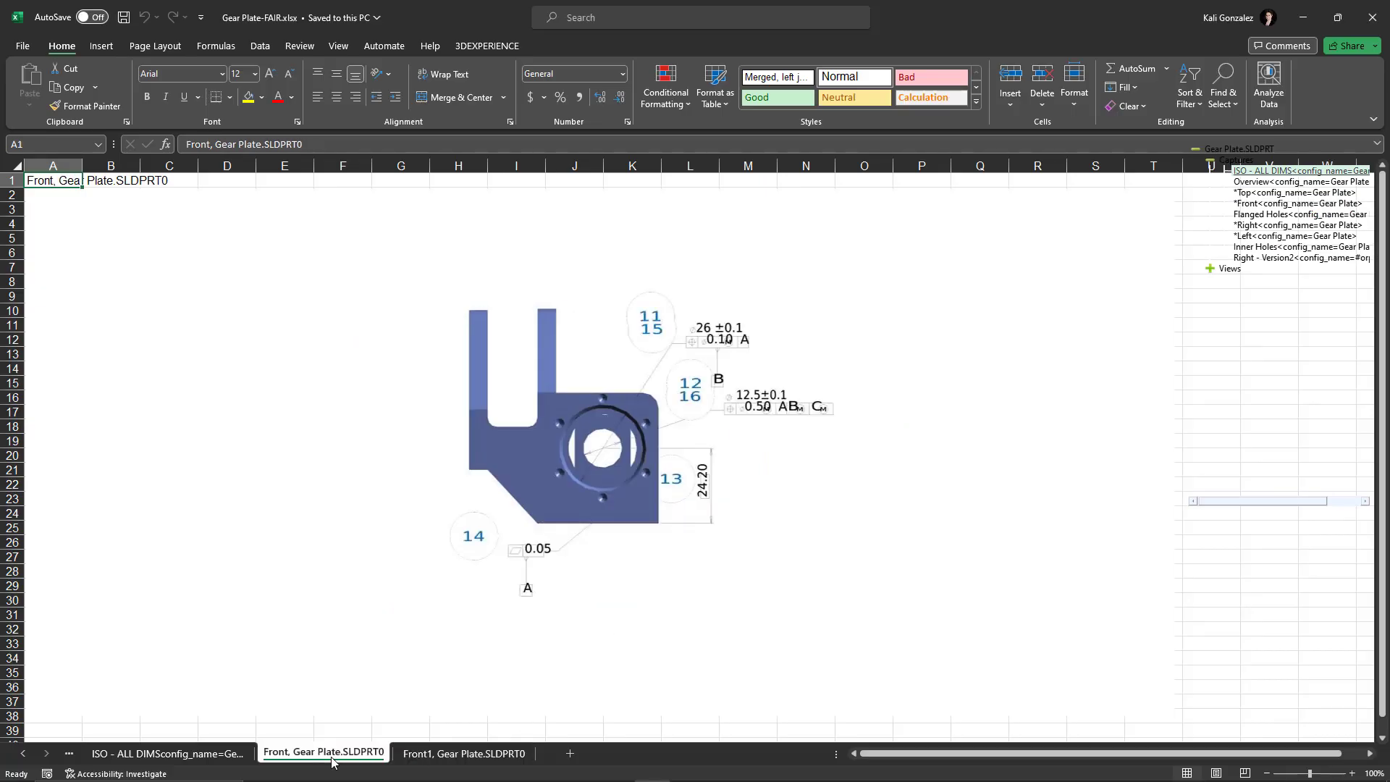
{"action": "left_click", "coordinate": [198, 757]}
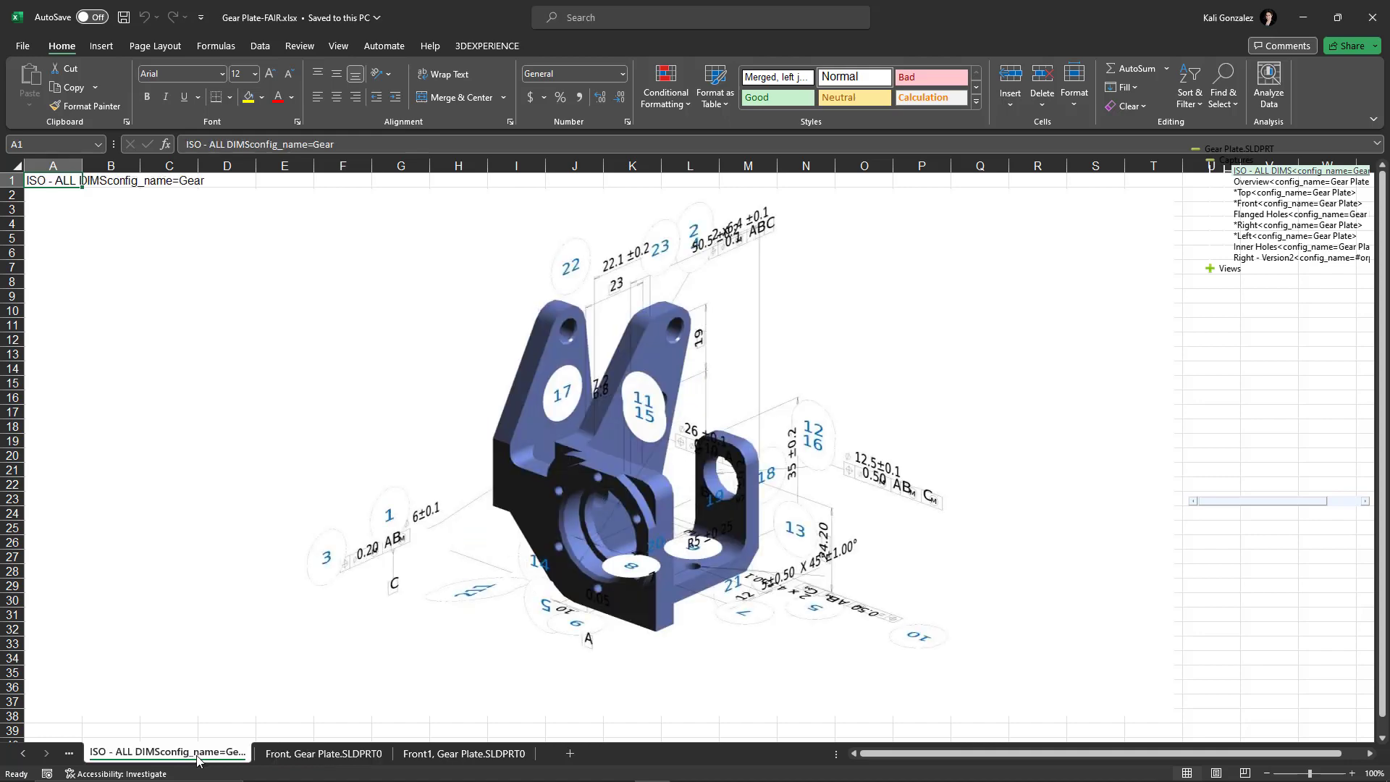
{"action": "left_click", "coordinate": [23, 754]}
- Scroll through the Form3 inspection report, compare it with the ISO and Front sheets, then return to Form3
{"action": "left_click", "coordinate": [102, 757]}
{"action": "scroll", "coordinate": [210, 634], "scroll_direction": "down", "scroll_amount": 10}
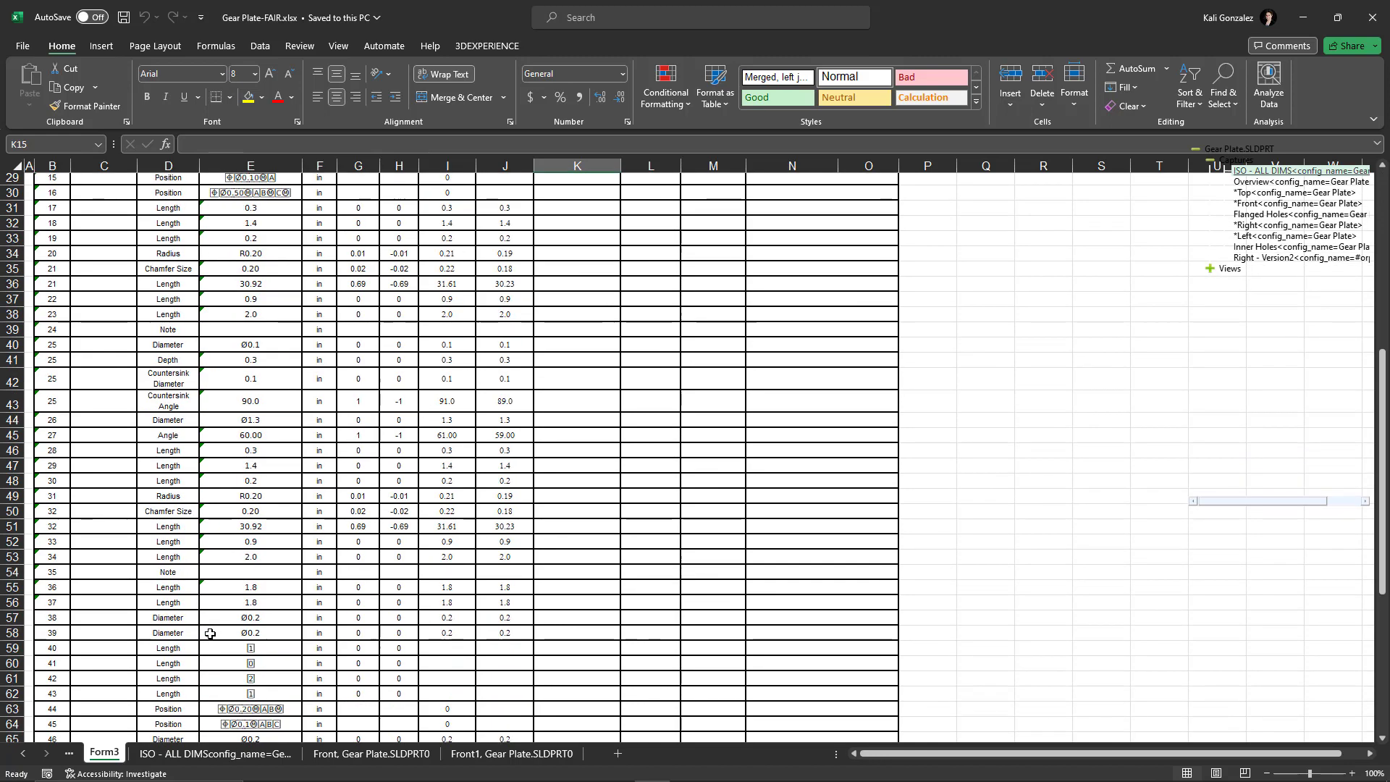
{"action": "scroll", "coordinate": [210, 637], "scroll_direction": "down", "scroll_amount": 7}
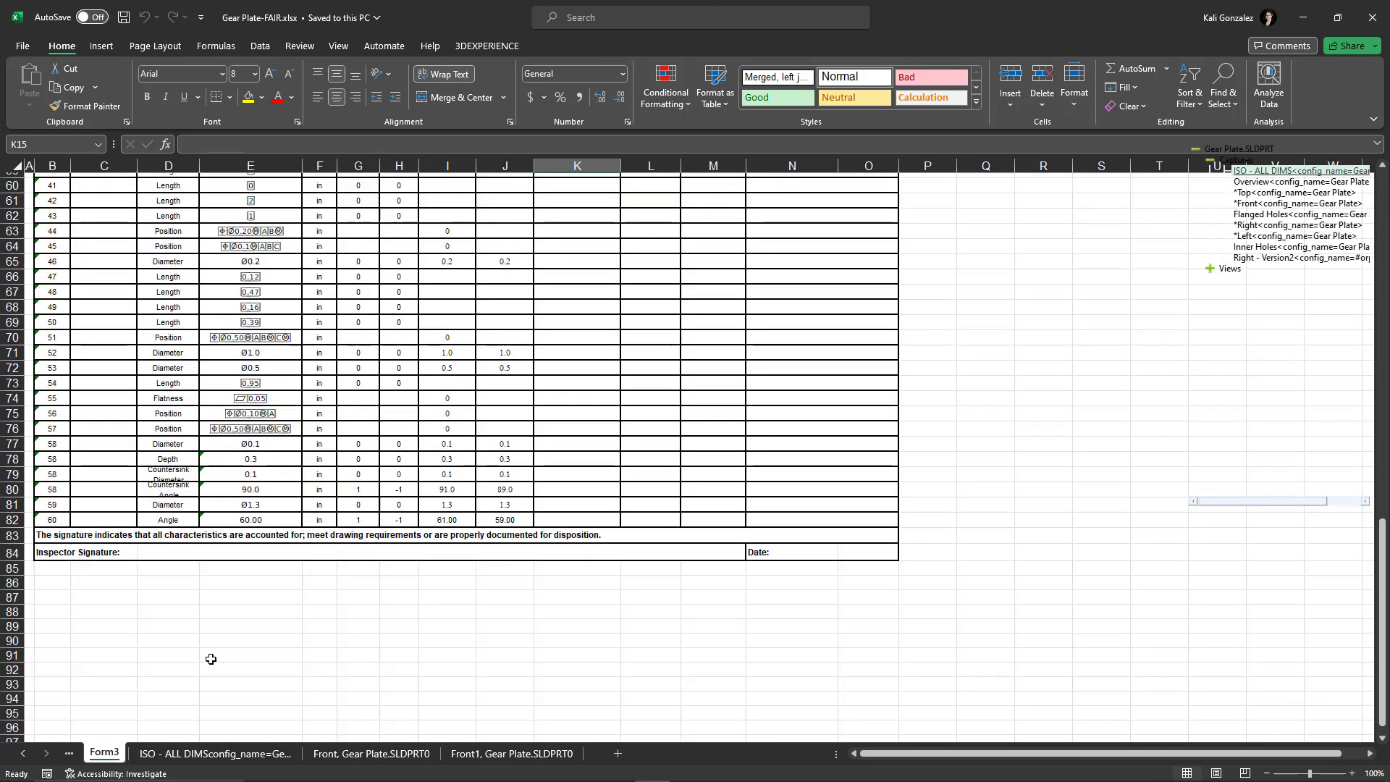
{"action": "scroll", "coordinate": [211, 659], "scroll_direction": "up", "scroll_amount": 17}
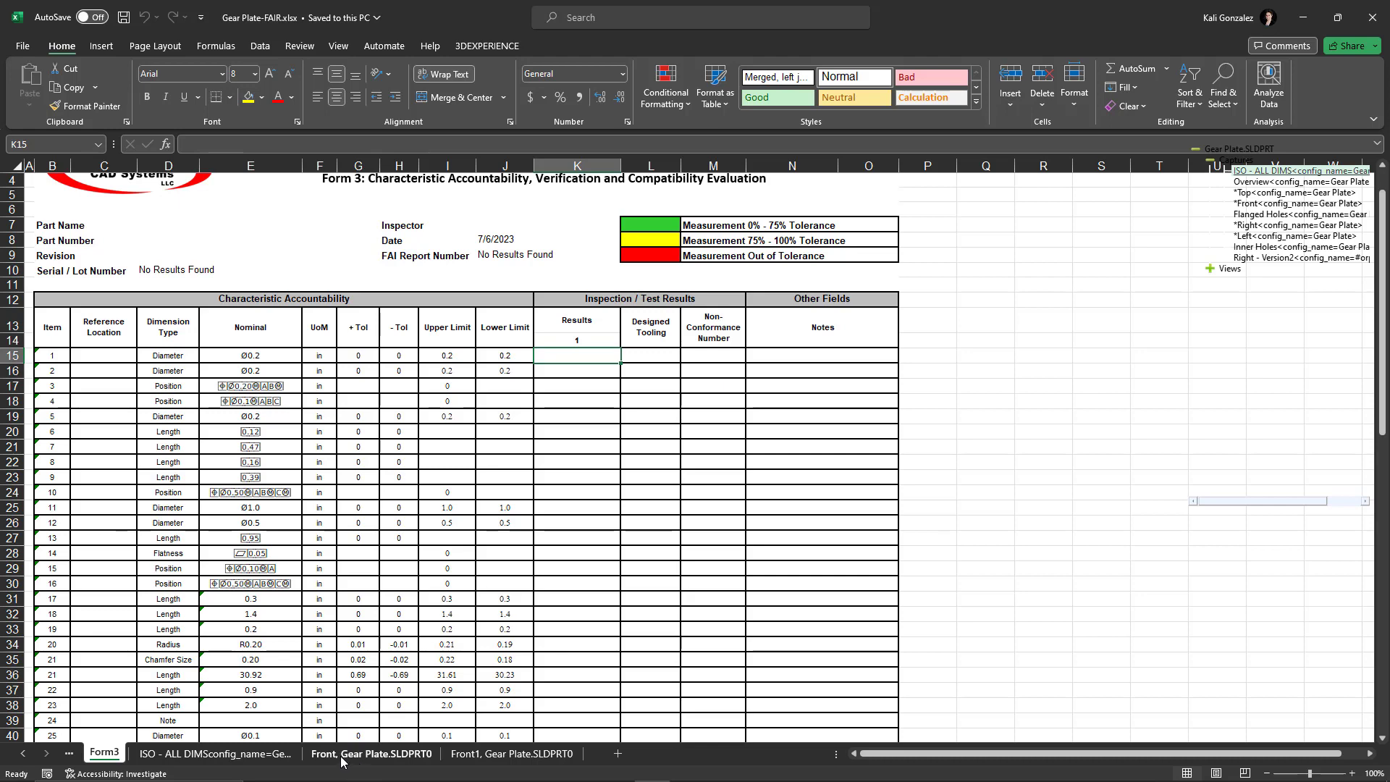
{"action": "left_click", "coordinate": [288, 761]}
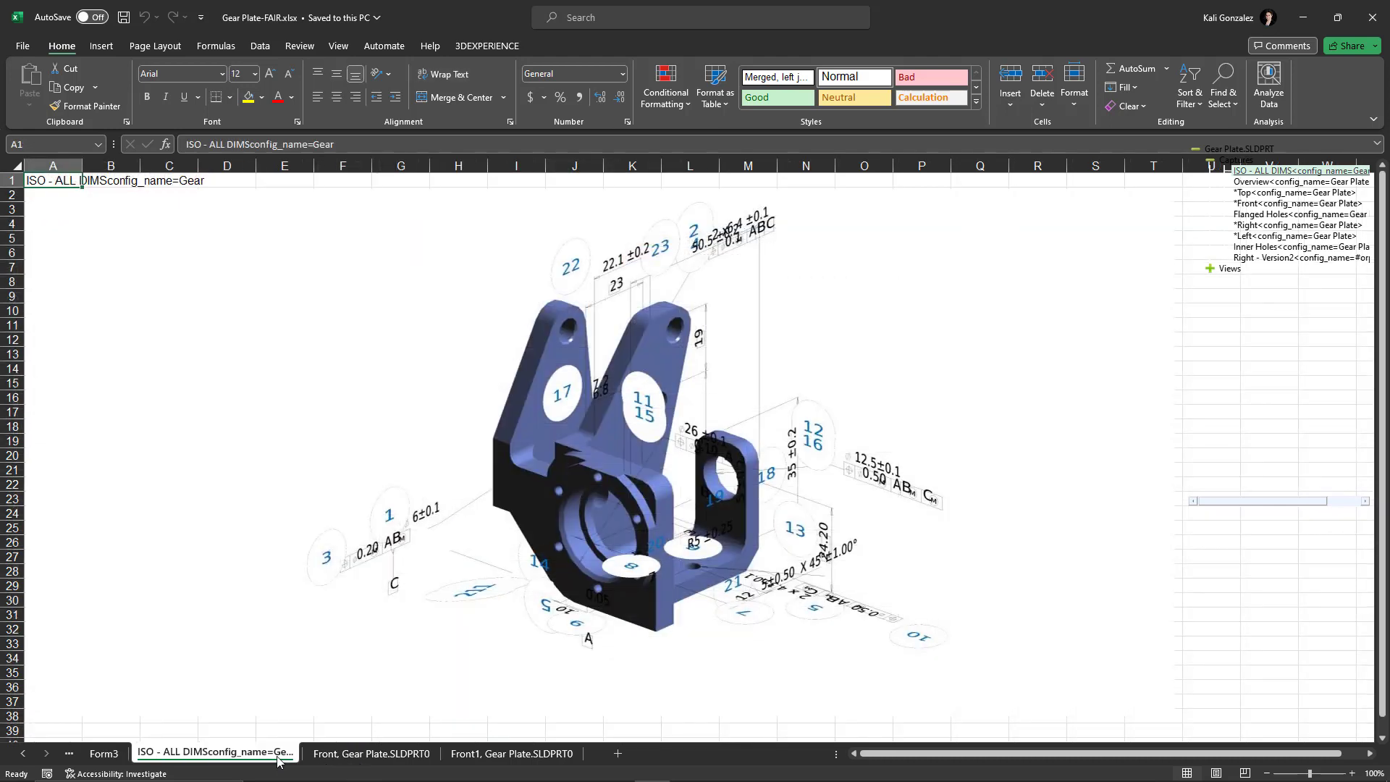
{"action": "left_click", "coordinate": [370, 757]}
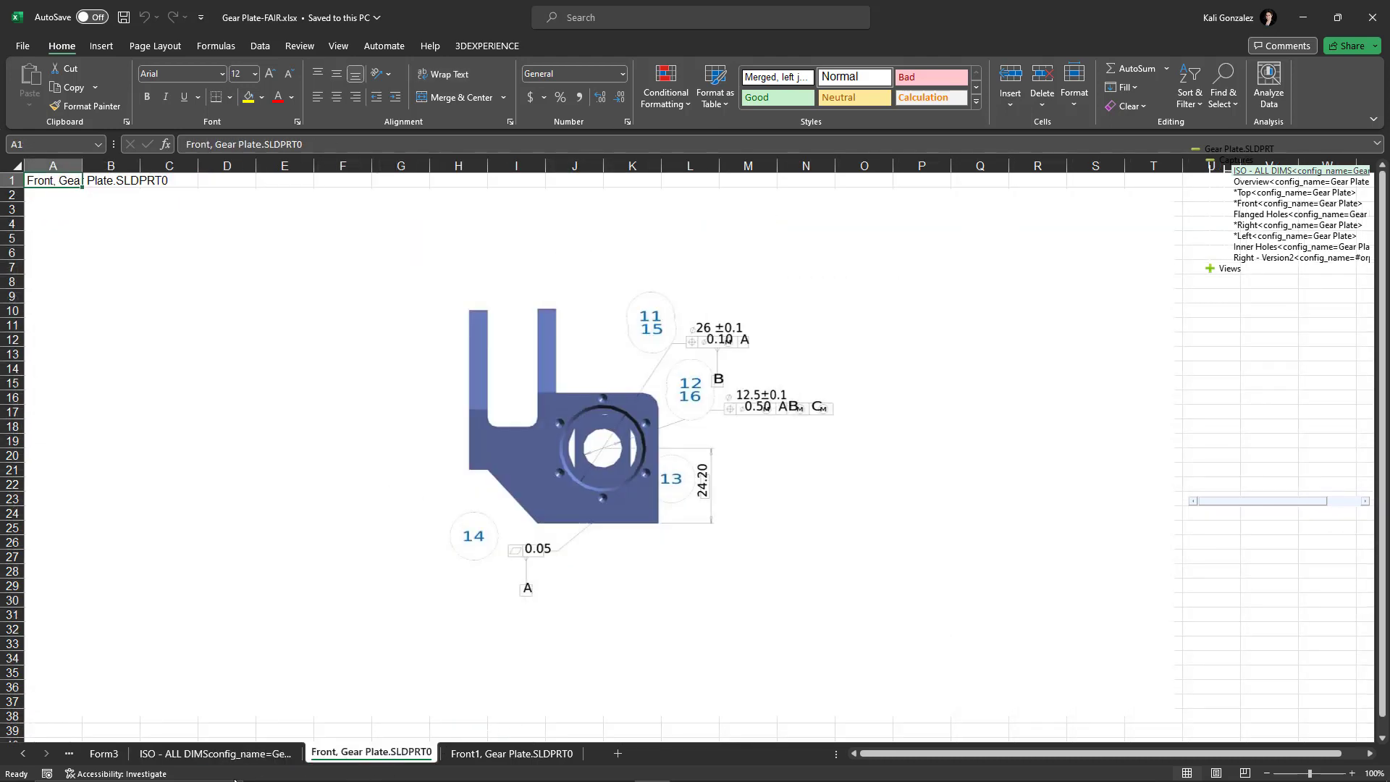
{"action": "left_click", "coordinate": [106, 757]}
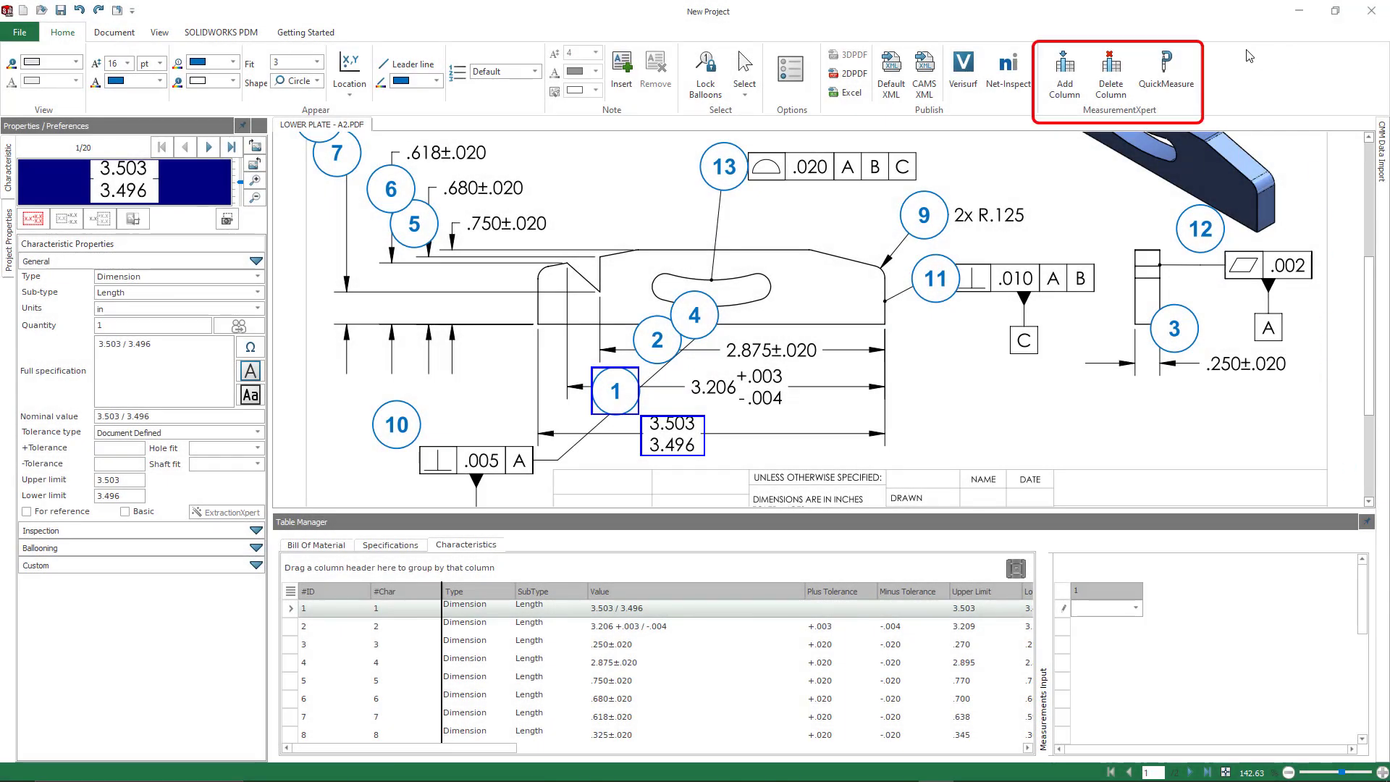
- With QuickMeasure on, record 3.525 for the 3.503/3.496 dimension and 3.210 for the 3.206 dimension
{"action": "left_click", "coordinate": [1166, 69]}
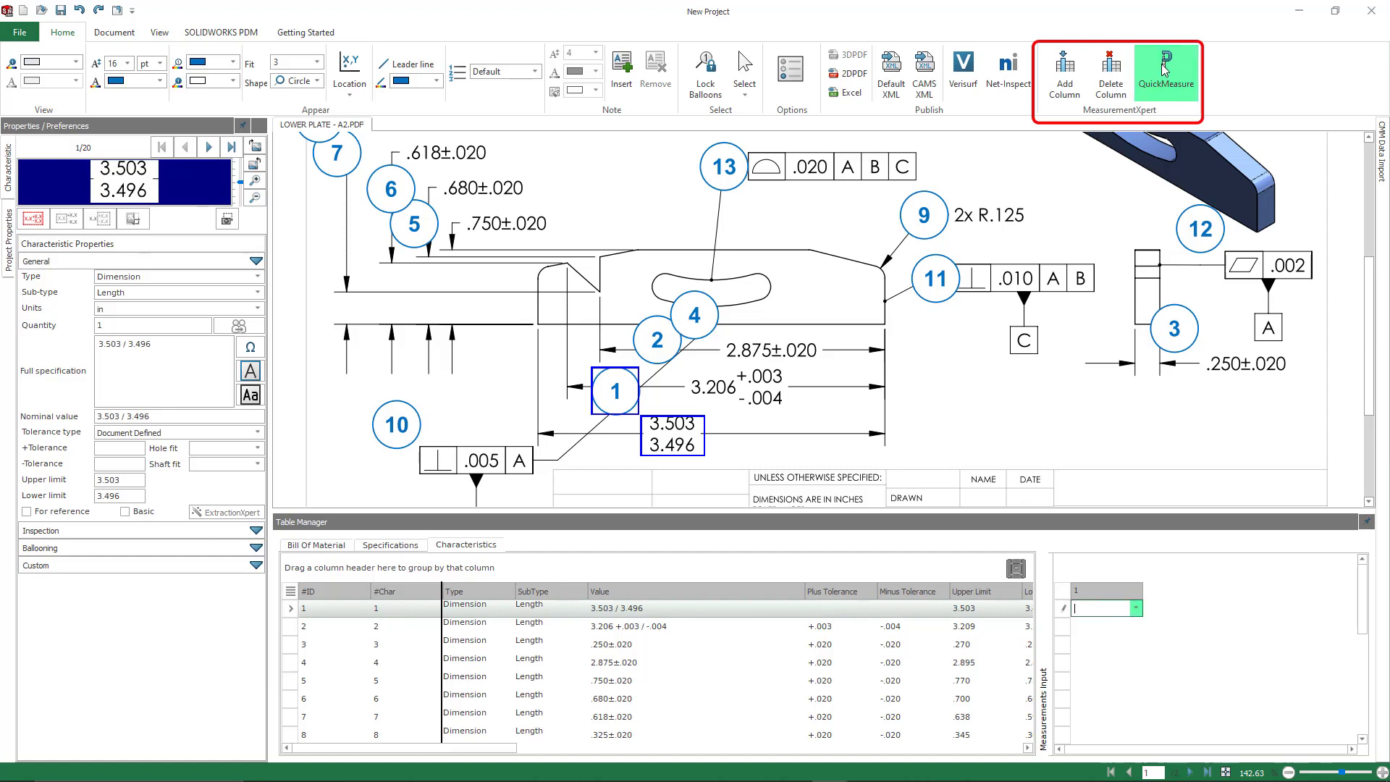
{"action": "left_click", "coordinate": [667, 420]}
{"action": "type", "text": "3.525"}
{"action": "left_click", "coordinate": [637, 398]}
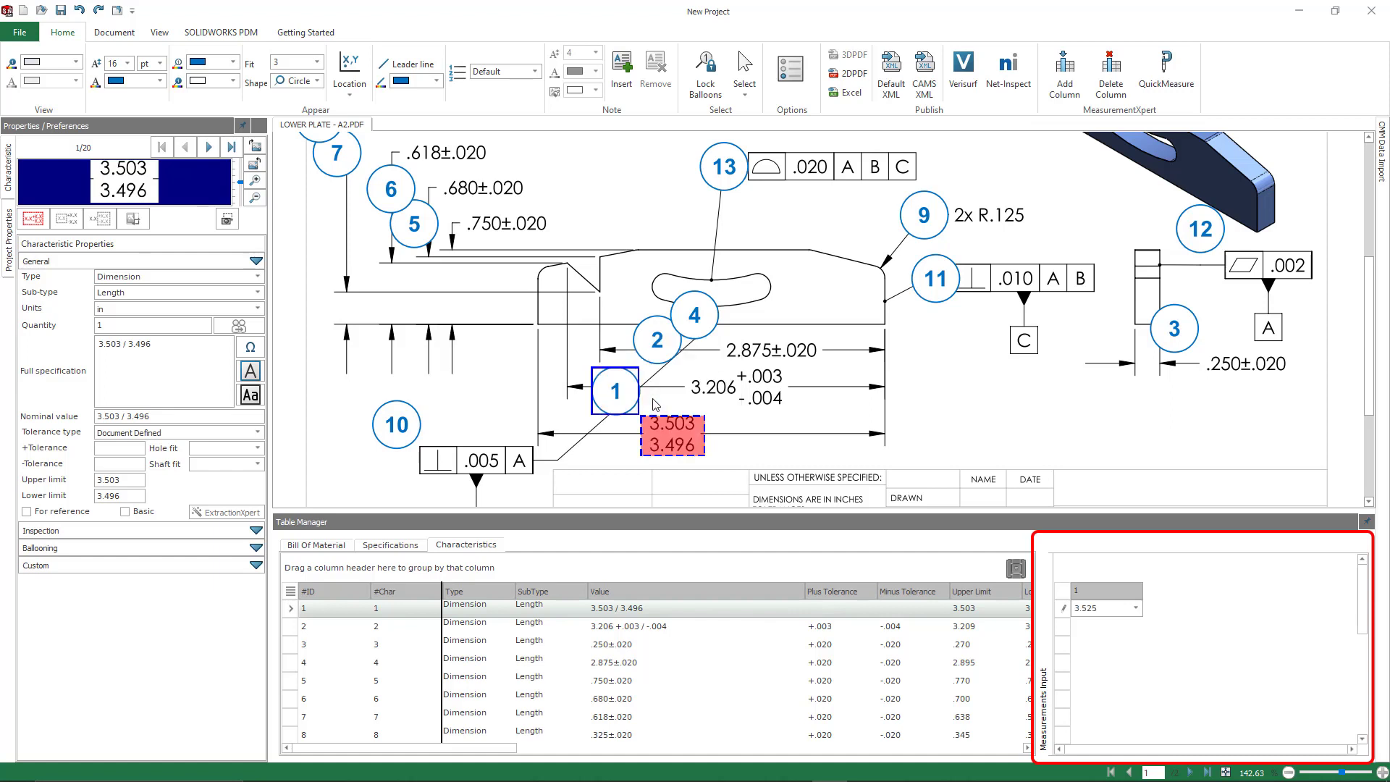
{"action": "left_click", "coordinate": [744, 373]}
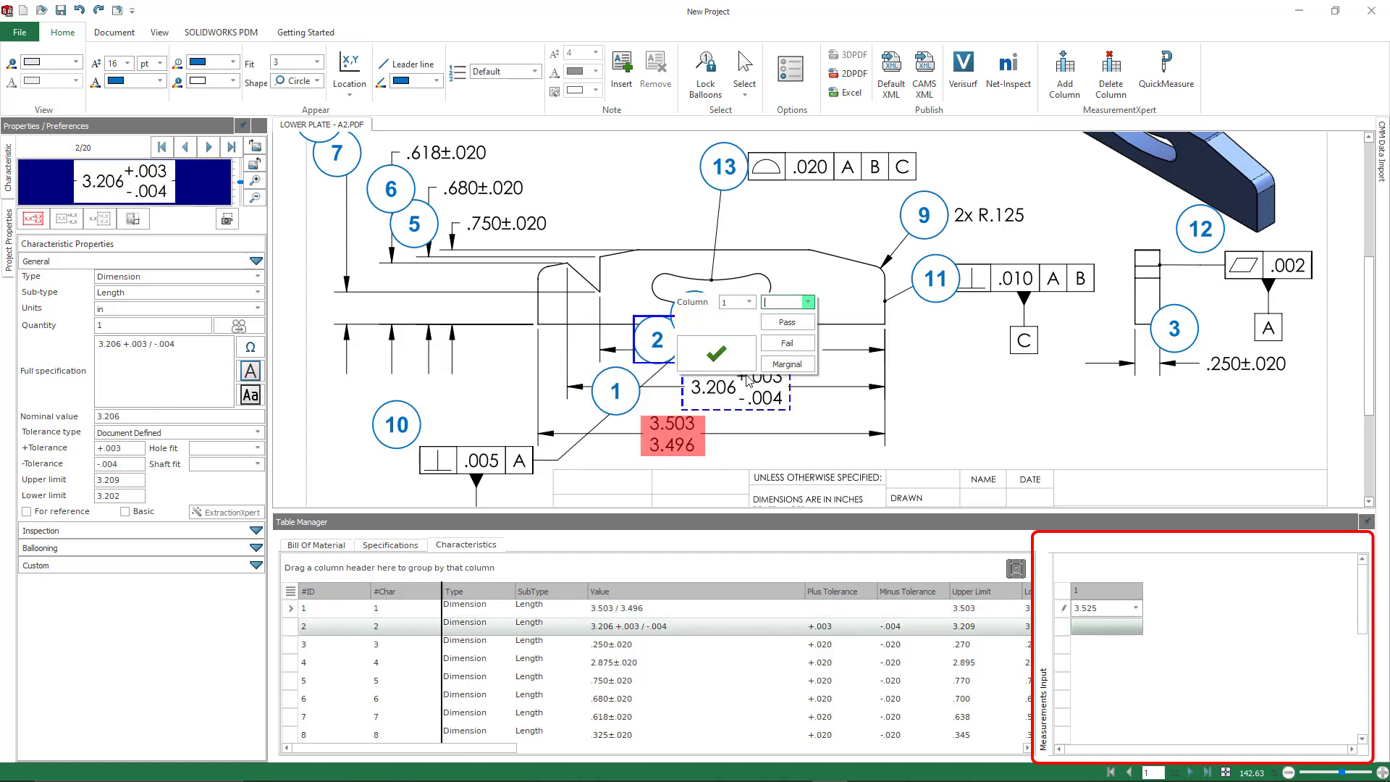
{"action": "type", "text": ".210"}
{"action": "left_click", "coordinate": [743, 355]}
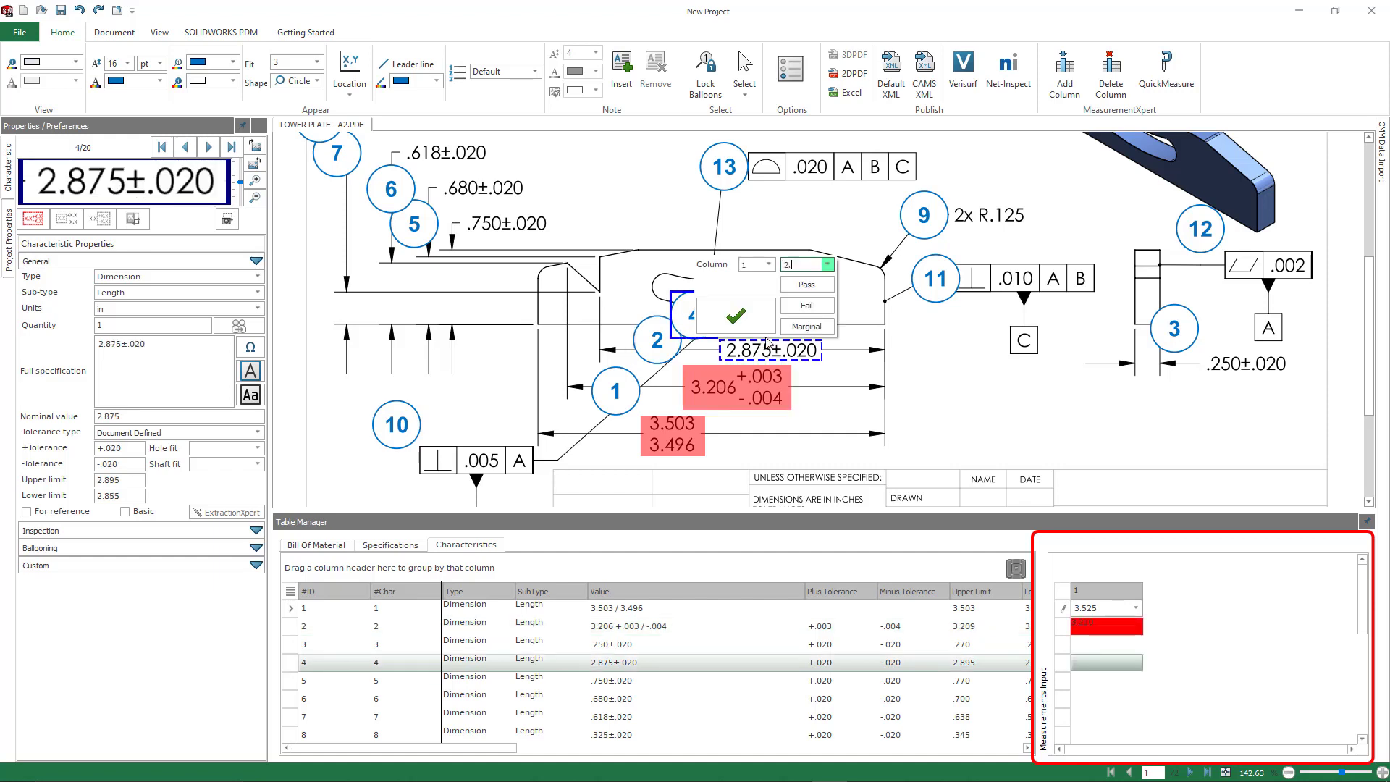
- Record passing measurements of 2.877 for the 2.875±.020 dimension and .248 for the .250±.020 dimension
{"action": "type", "text": "2.876"}
{"action": "left_click", "coordinate": [753, 326]}
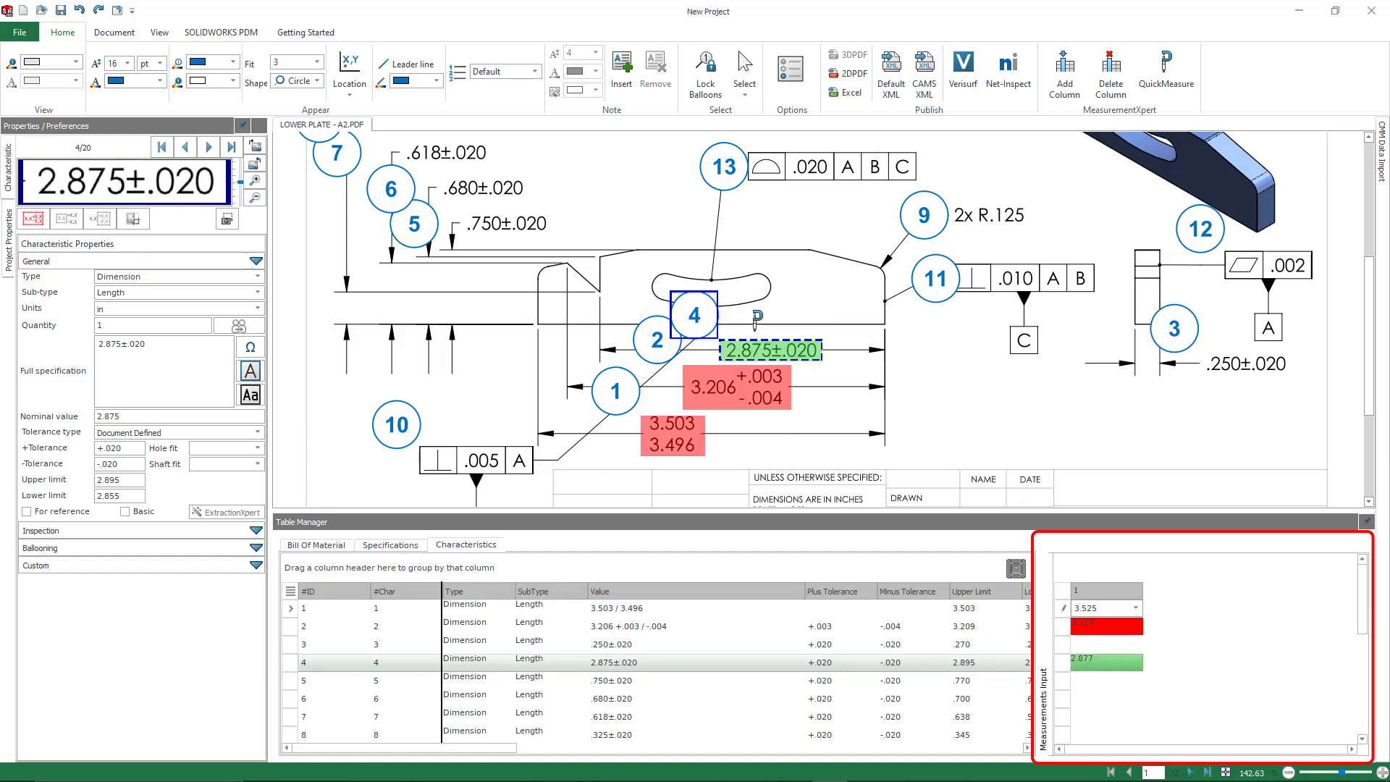
{"action": "left_click", "coordinate": [1235, 356]}
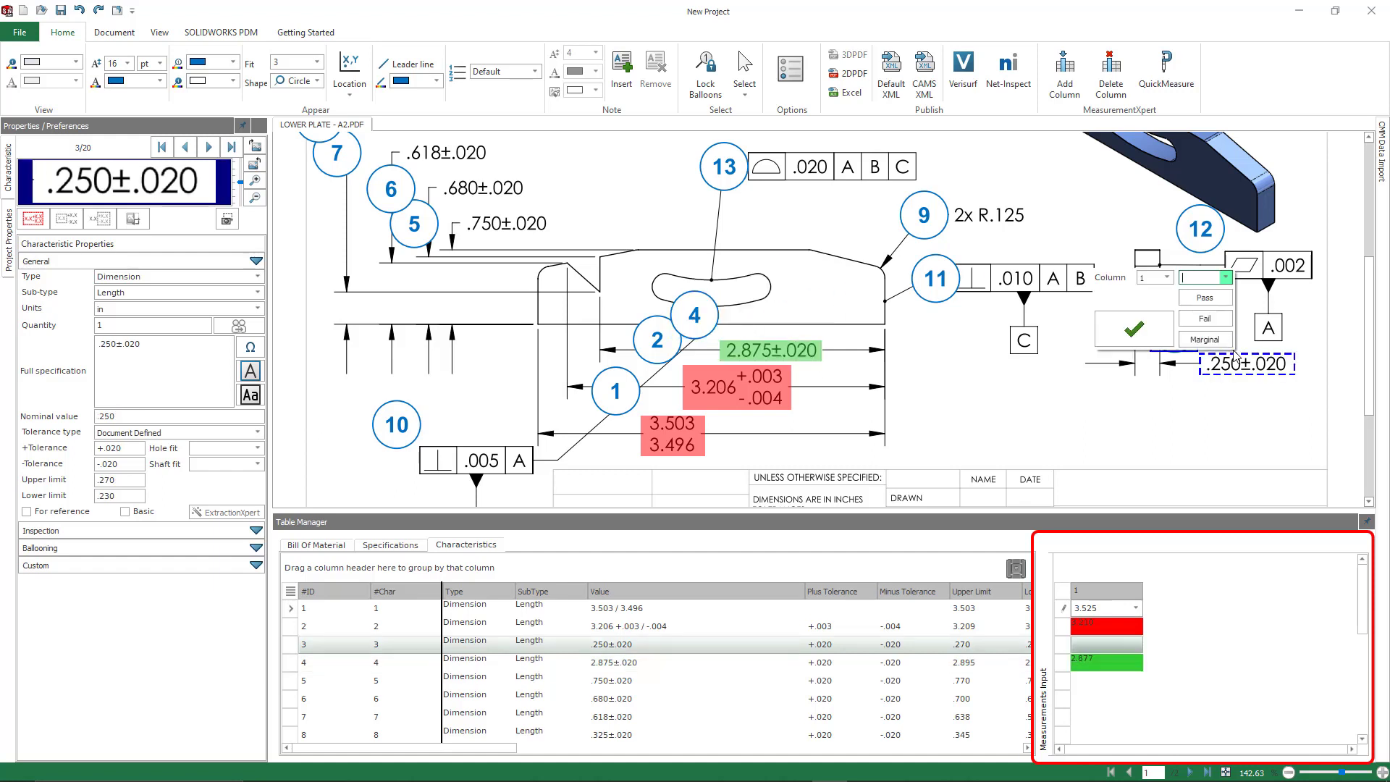
{"action": "type", "text": ".248"}
{"action": "left_click", "coordinate": [1134, 329]}
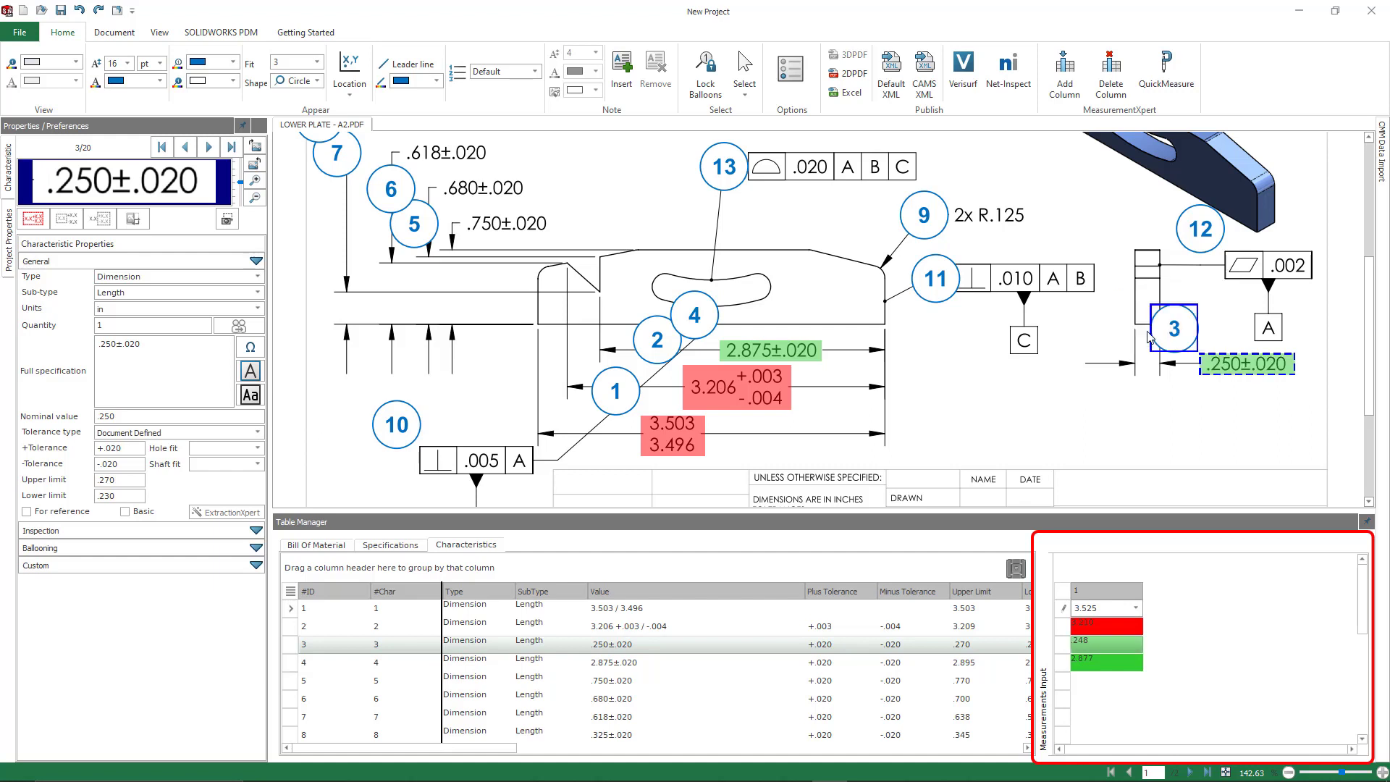
- Record a passing 0.749 for characteristic 5, the .750±.020 dimension
{"action": "type", "text": "3.525"}
{"action": "left_click", "coordinate": [1120, 684]}
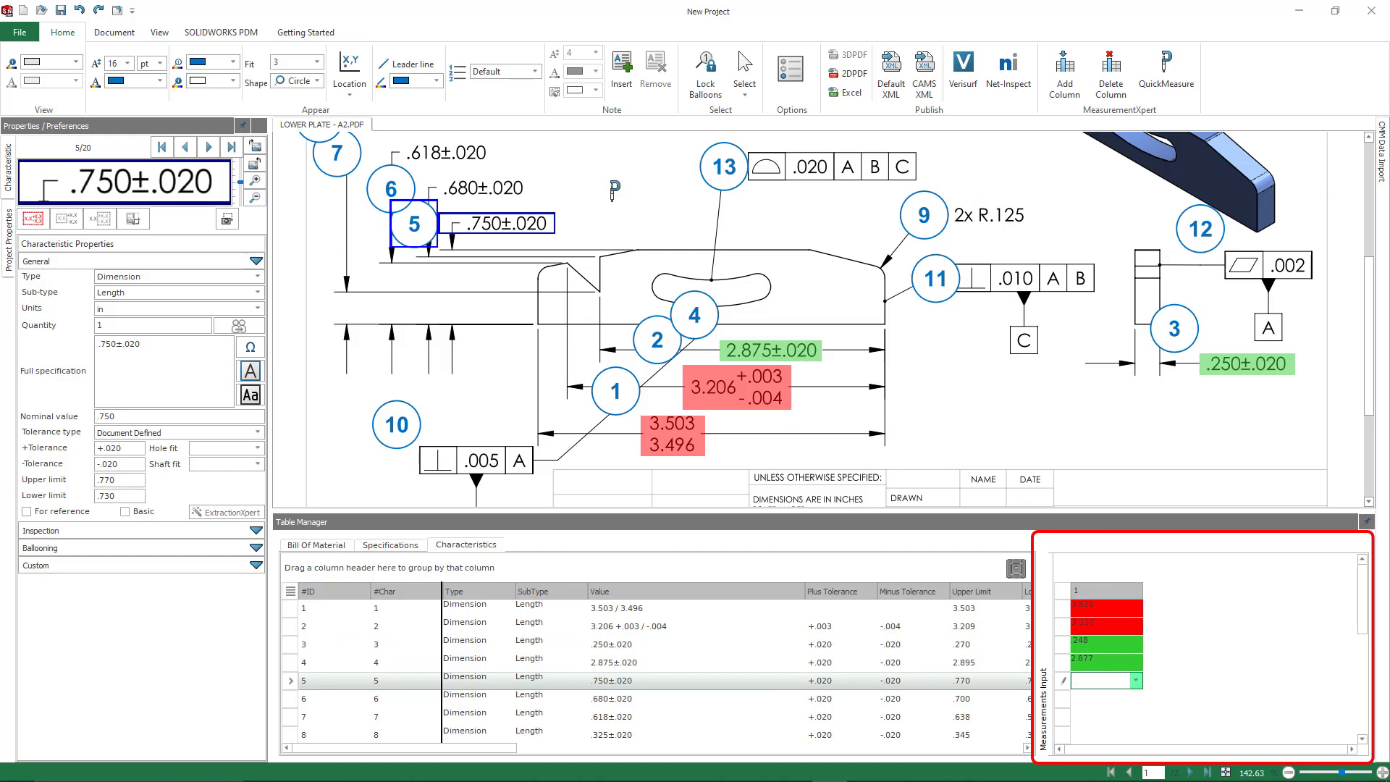
{"action": "left_click", "coordinate": [493, 214]}
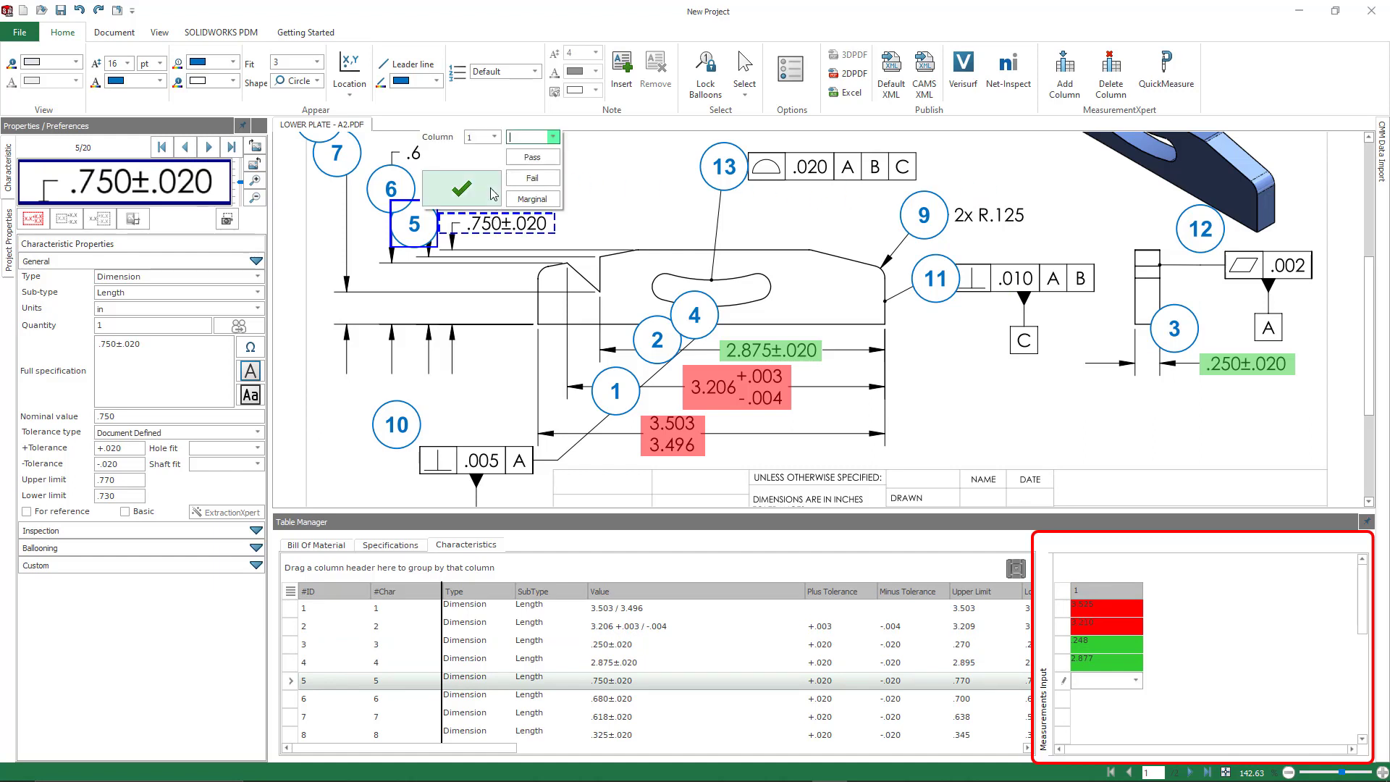
{"action": "type", "text": "0.749"}
{"action": "left_click", "coordinate": [492, 191]}
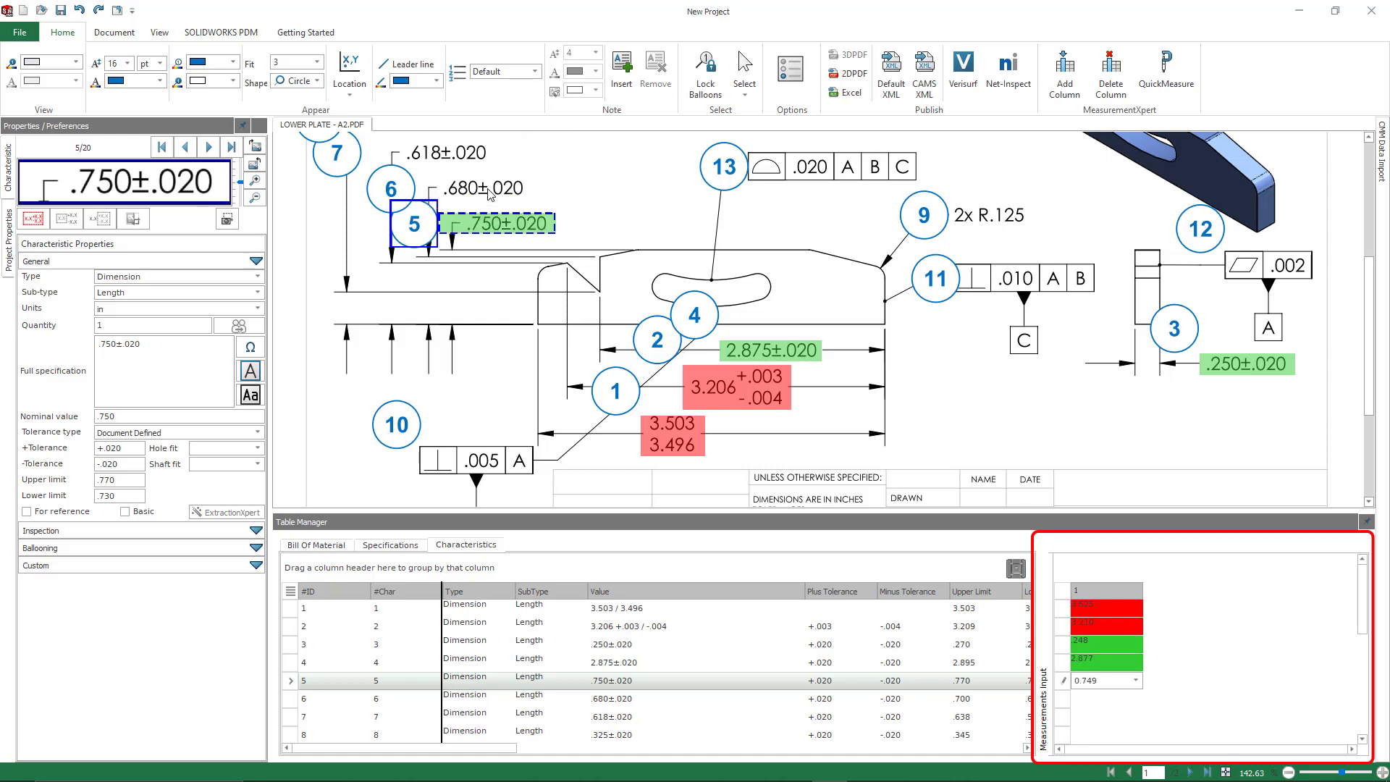
- Add a second measurement column and record 3.496 for dimension 1 in column 2
{"action": "left_click", "coordinate": [1062, 86]}
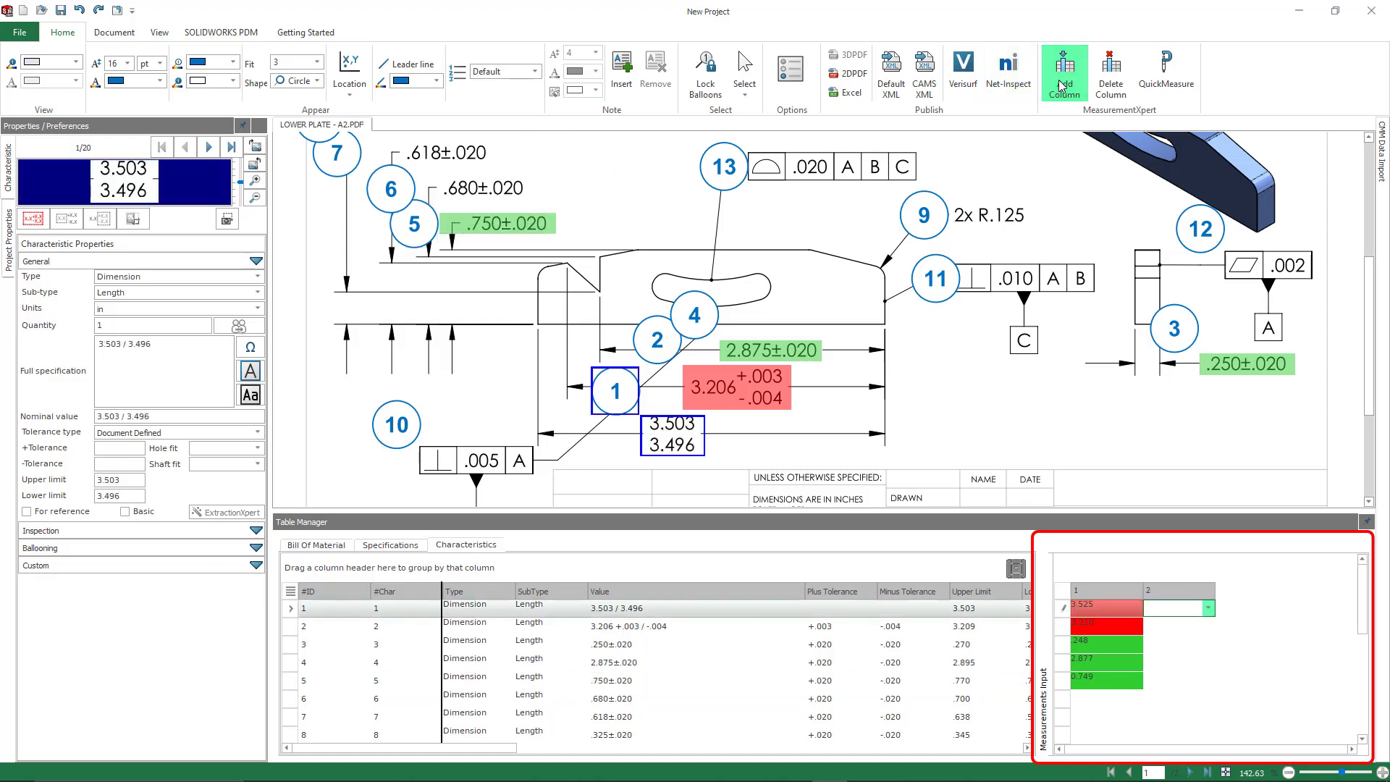
{"action": "left_click", "coordinate": [678, 420]}
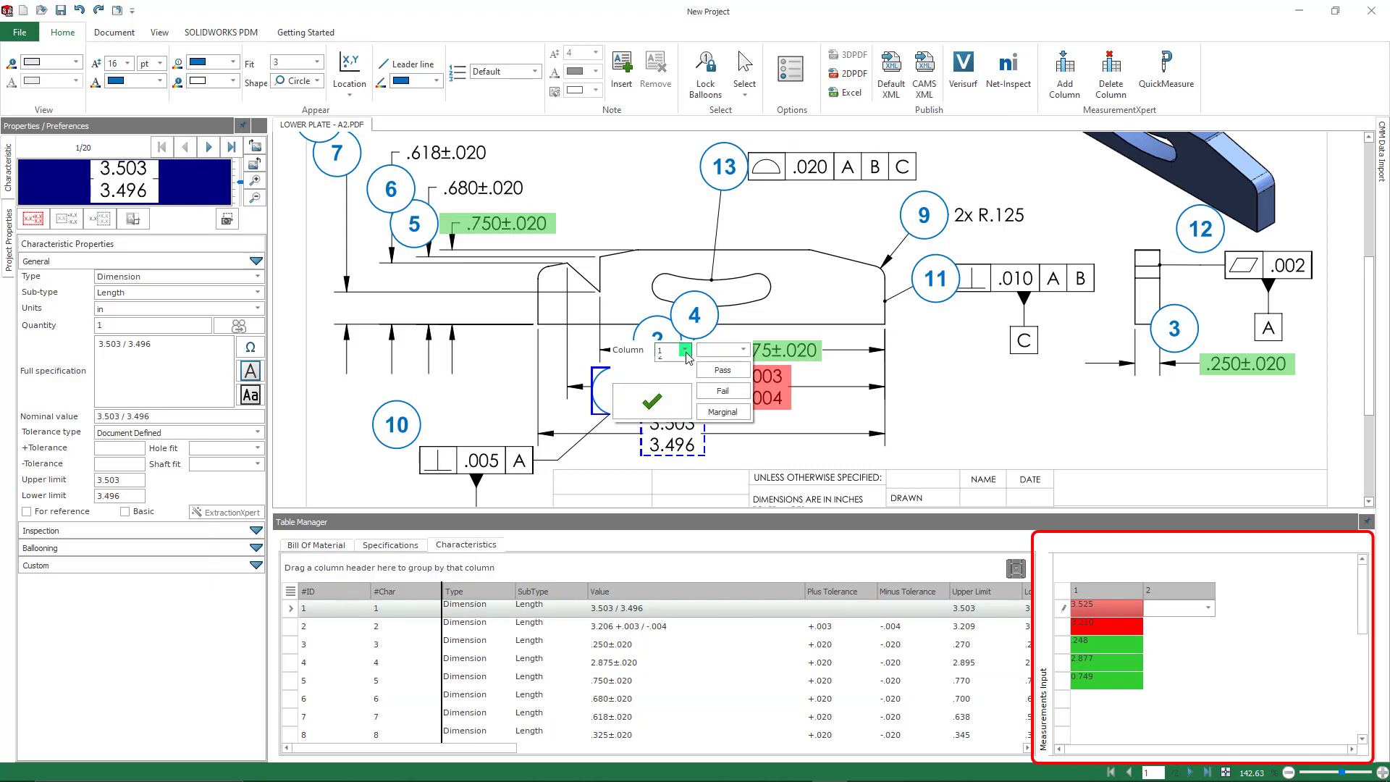
{"action": "left_click", "coordinate": [681, 358]}
{"action": "type", "text": "3.496"}
{"action": "left_click", "coordinate": [651, 401]}
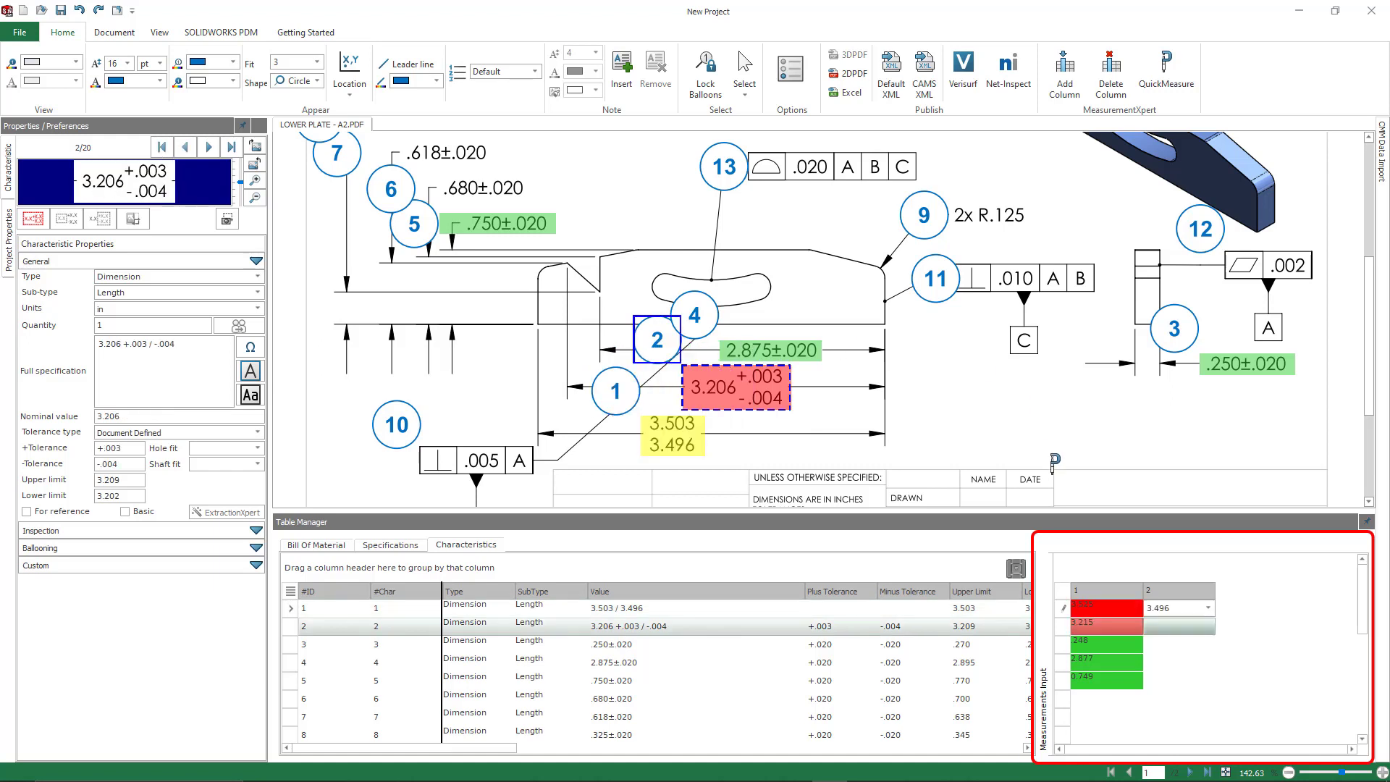
- Record 2.765 in column 2 for the 2.875±.020 dimension, and 0.690 for the .680±.020 dimension
{"action": "left_click", "coordinate": [757, 350]}
{"action": "left_click", "coordinate": [763, 267]}
{"action": "left_click", "coordinate": [750, 291]}
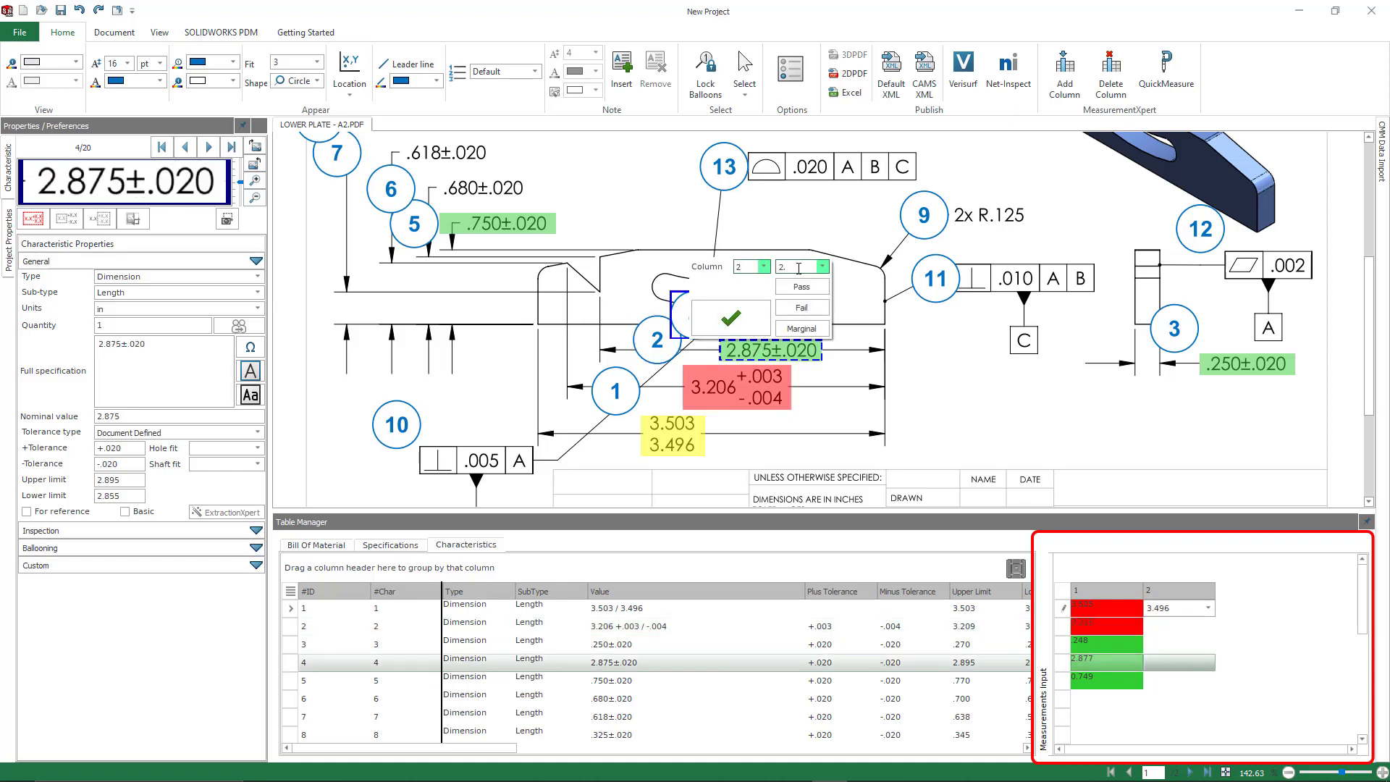
{"action": "left_click", "coordinate": [799, 267]}
{"action": "type", "text": "2.765"}
{"action": "left_click", "coordinate": [742, 319]}
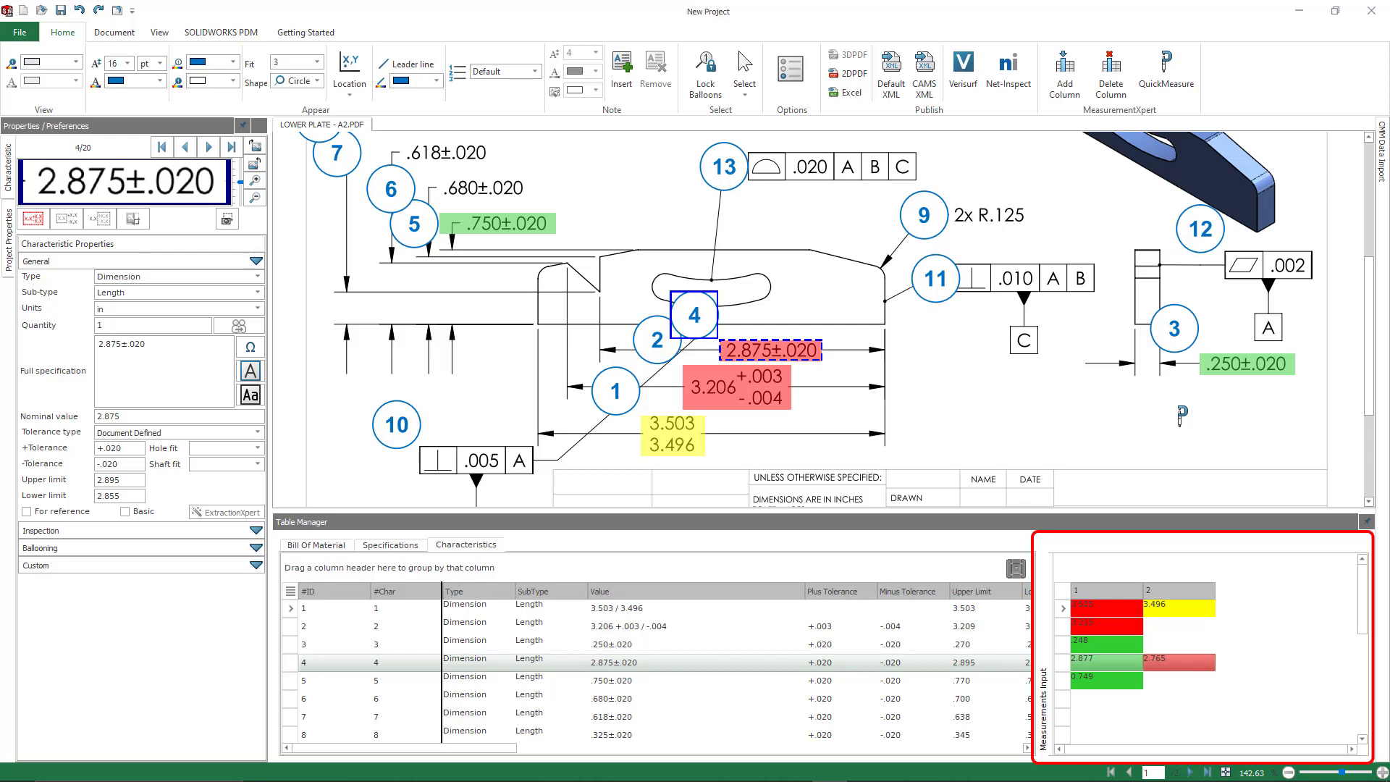
{"action": "left_click", "coordinate": [495, 172]}
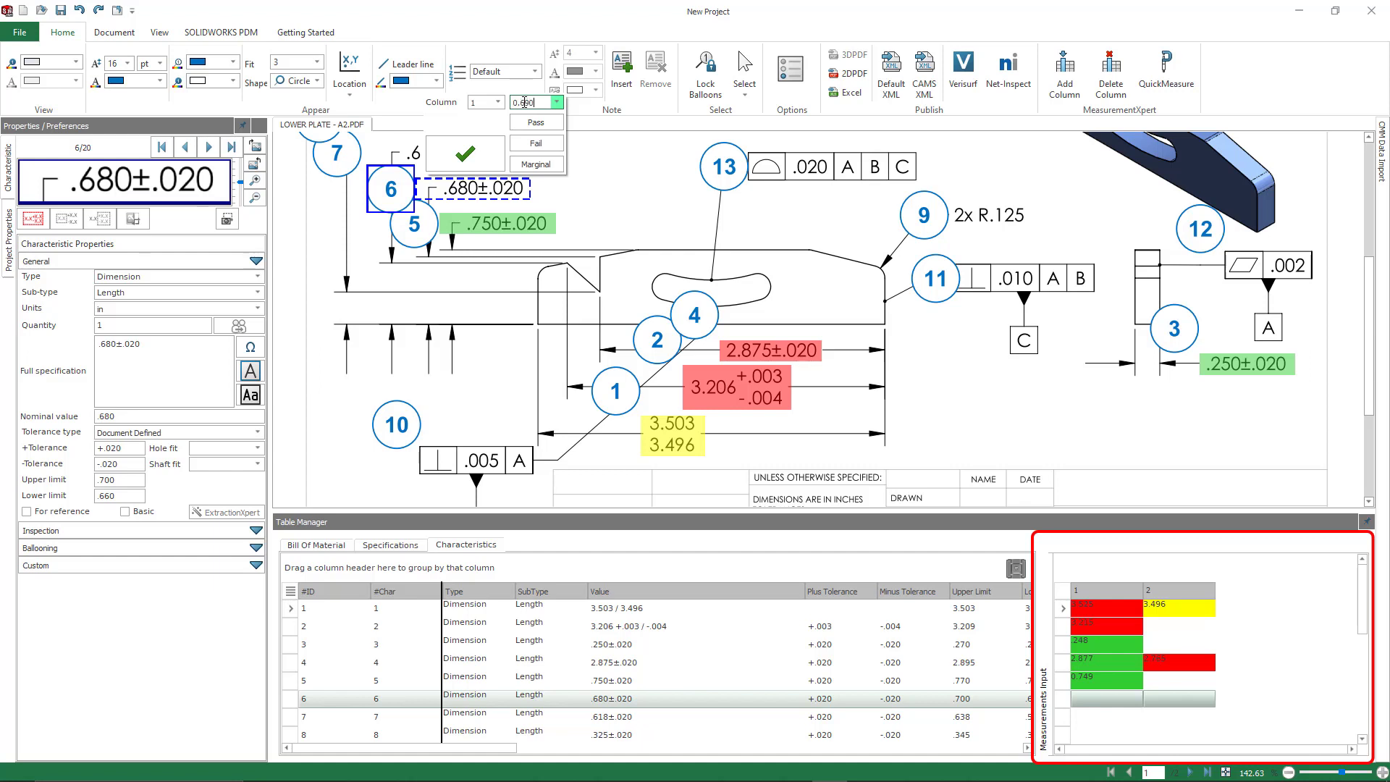
{"action": "left_click", "coordinate": [465, 153]}
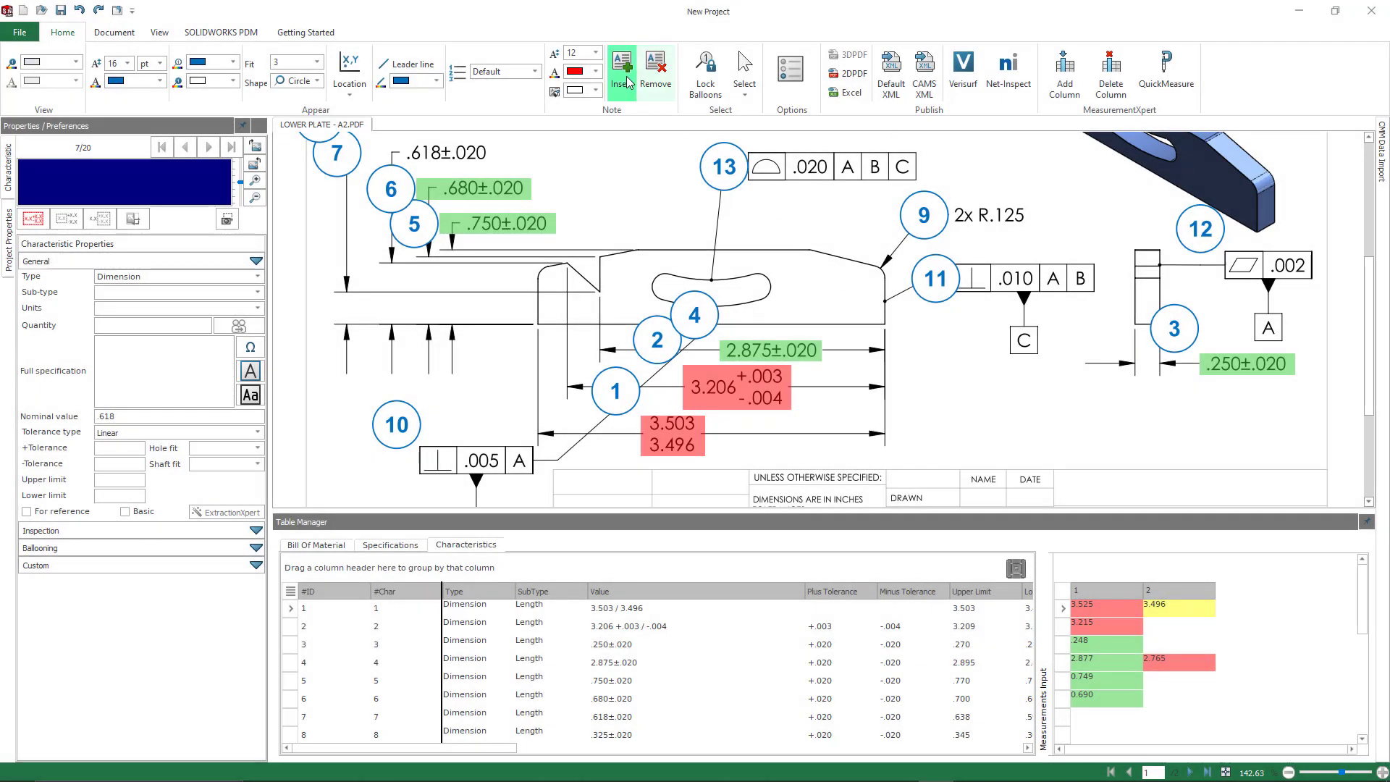
- Insert a note beside the part reading 'Balloons 1 and 2 consistently fail across tests'
{"action": "left_click", "coordinate": [624, 76]}
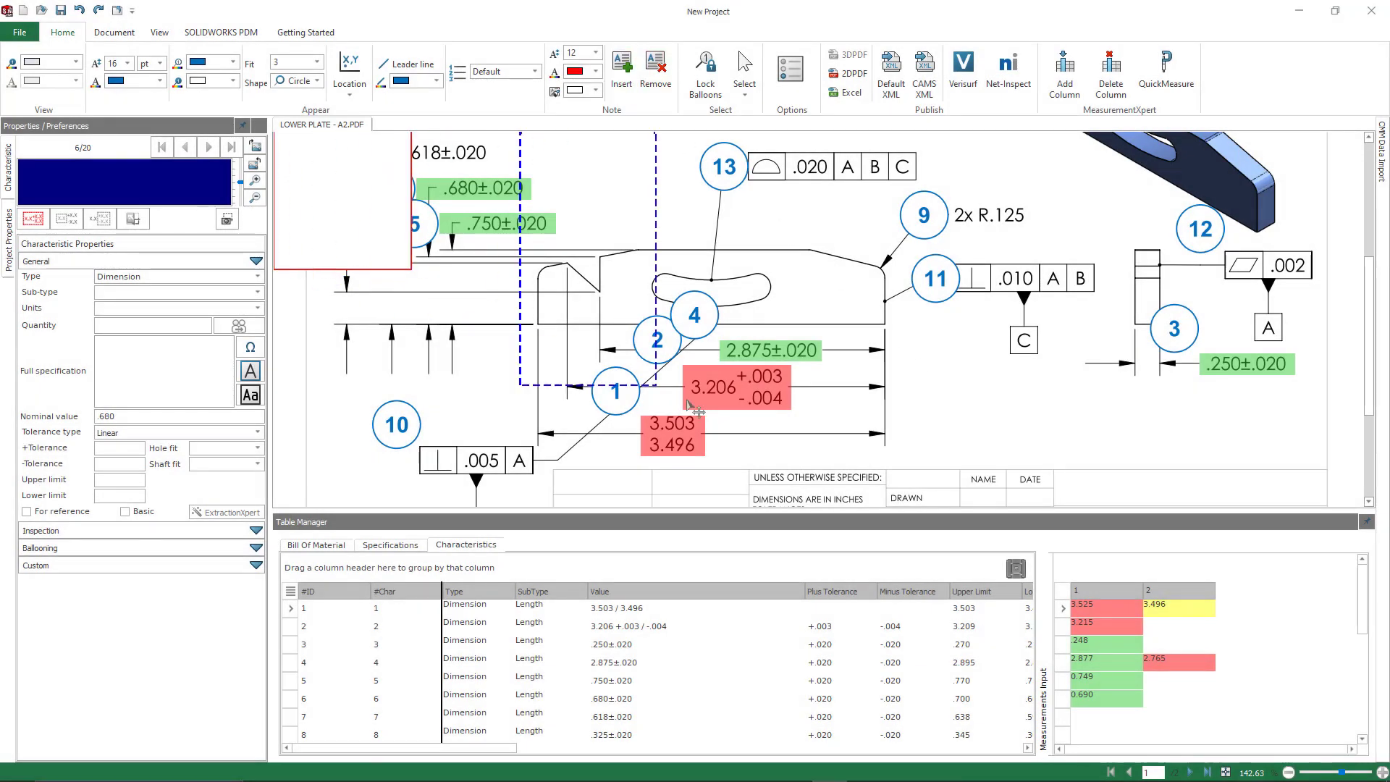
{"action": "left_click_drag", "start_coordinate": [974, 174], "coordinate": [975, 342]}
{"action": "left_click", "coordinate": [963, 372]}
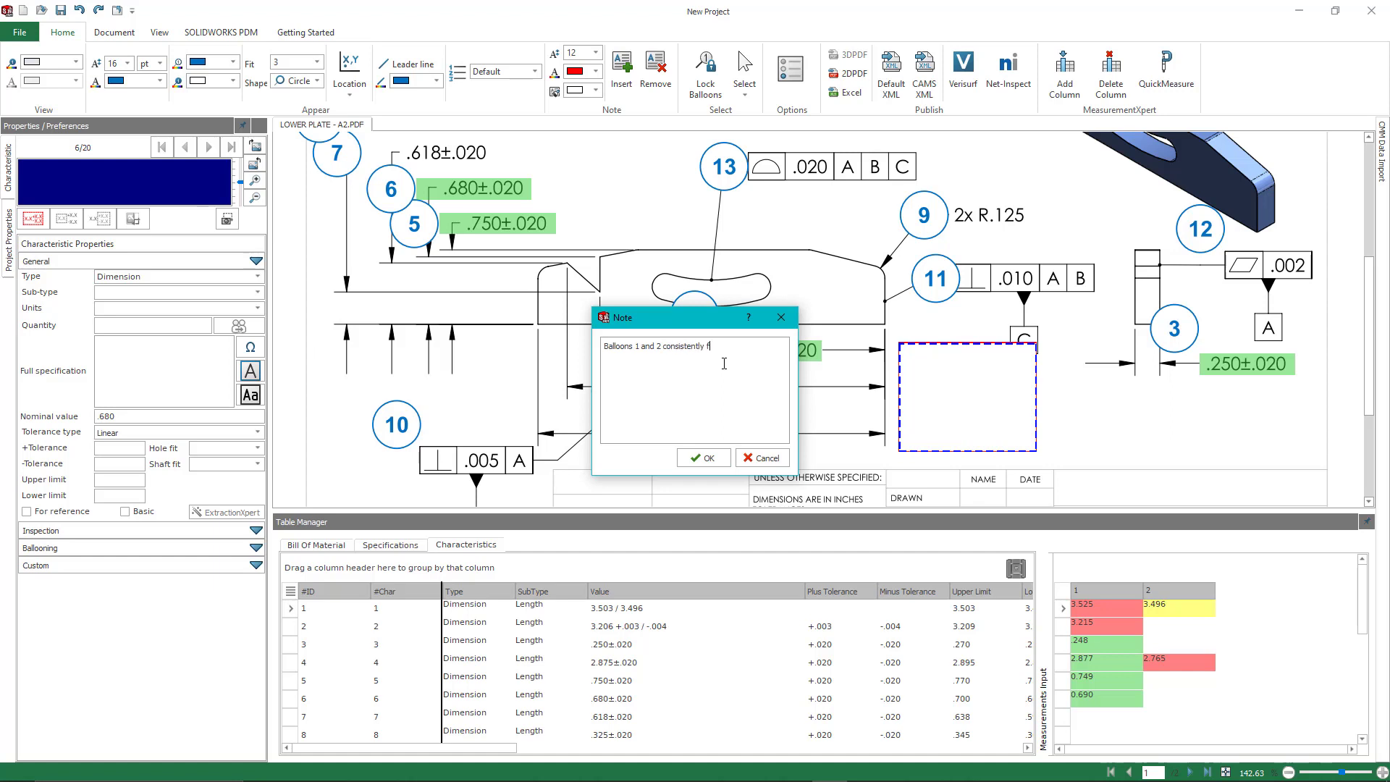
{"action": "type", "text": "across tests"}
{"action": "left_click", "coordinate": [703, 457]}
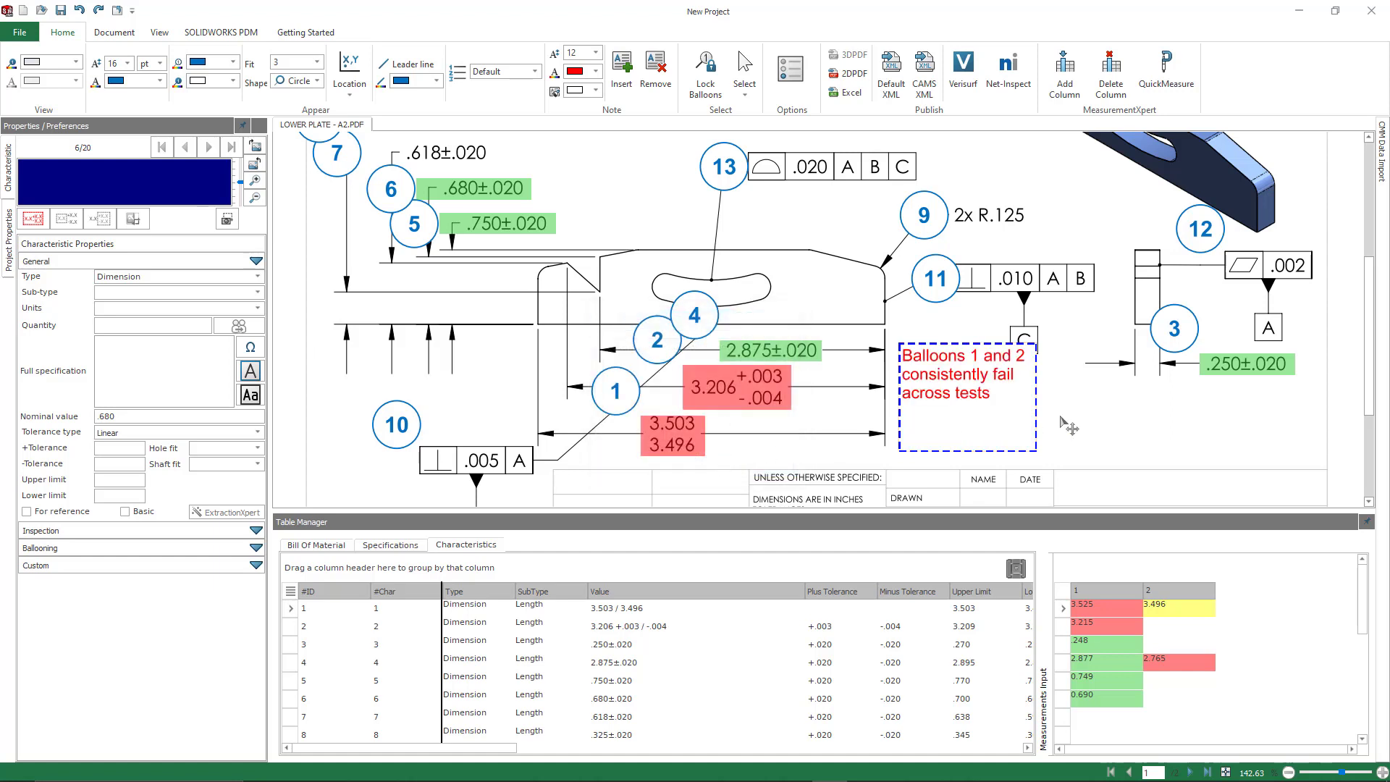
- Add a 'Remeasure with CMM' note, resize it beneath the first note, and color it orange
{"action": "left_click", "coordinate": [742, 69]}
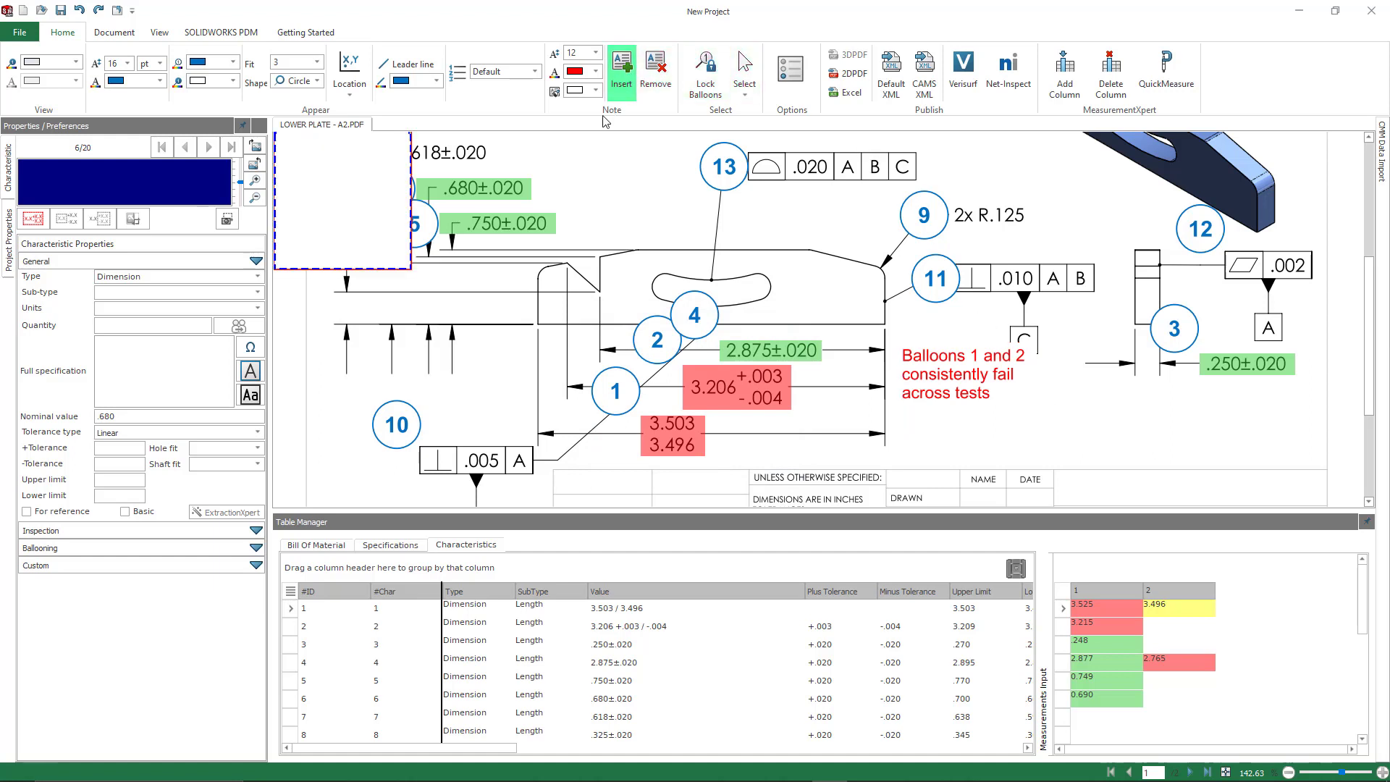
{"action": "left_click_drag", "start_coordinate": [398, 308], "coordinate": [1199, 438]}
{"action": "double_click", "coordinate": [1164, 235]}
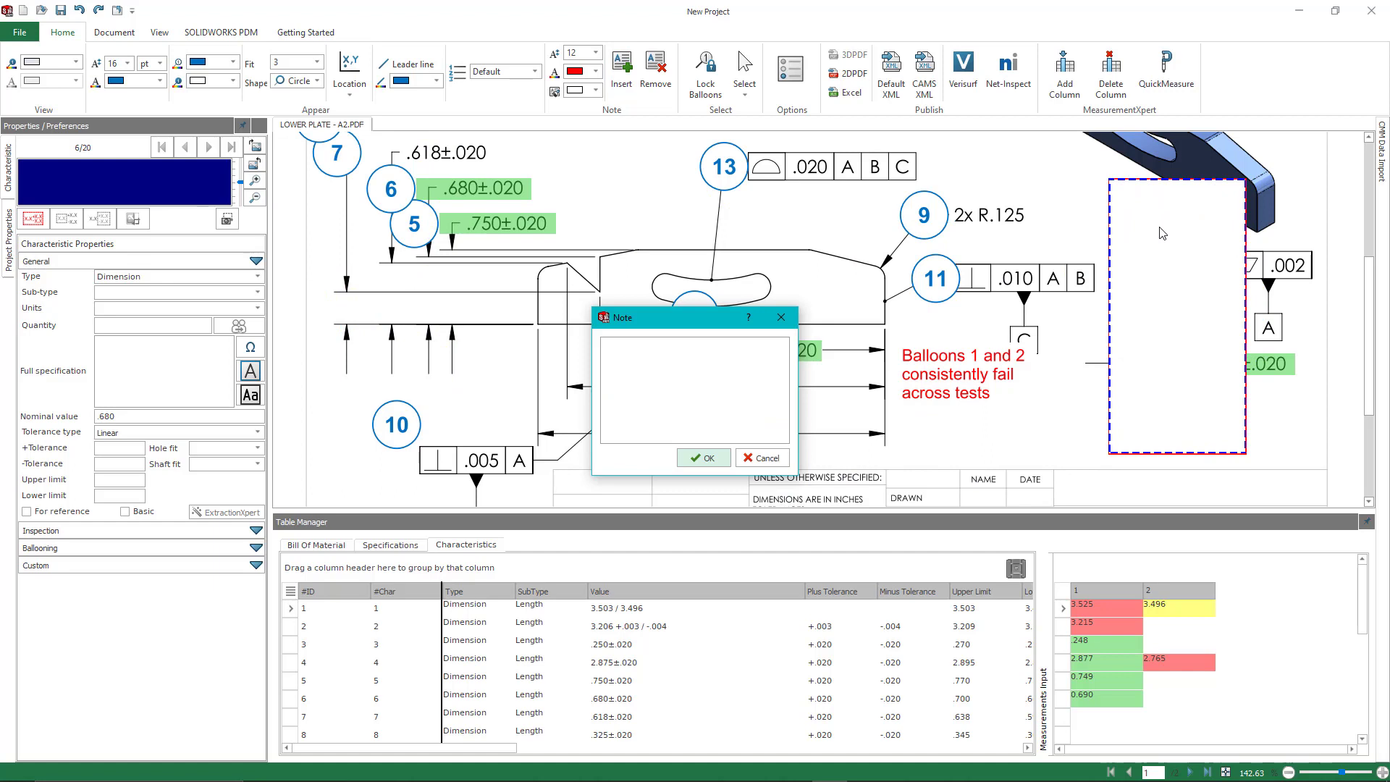
{"action": "left_click", "coordinate": [741, 349]}
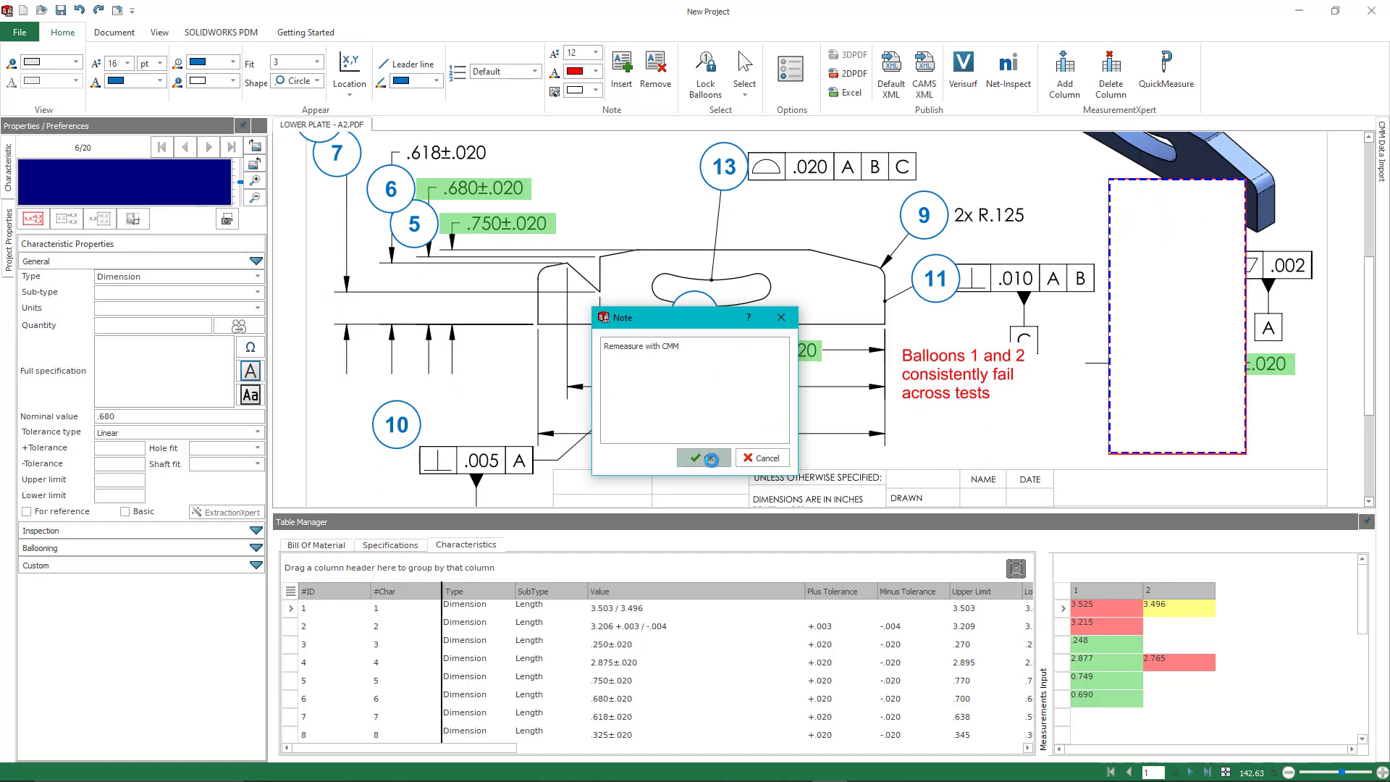
{"action": "left_click", "coordinate": [704, 458]}
{"action": "left_click_drag", "start_coordinate": [1191, 179], "coordinate": [989, 433]}
{"action": "left_click", "coordinate": [596, 71]}
{"action": "left_click", "coordinate": [742, 225]}
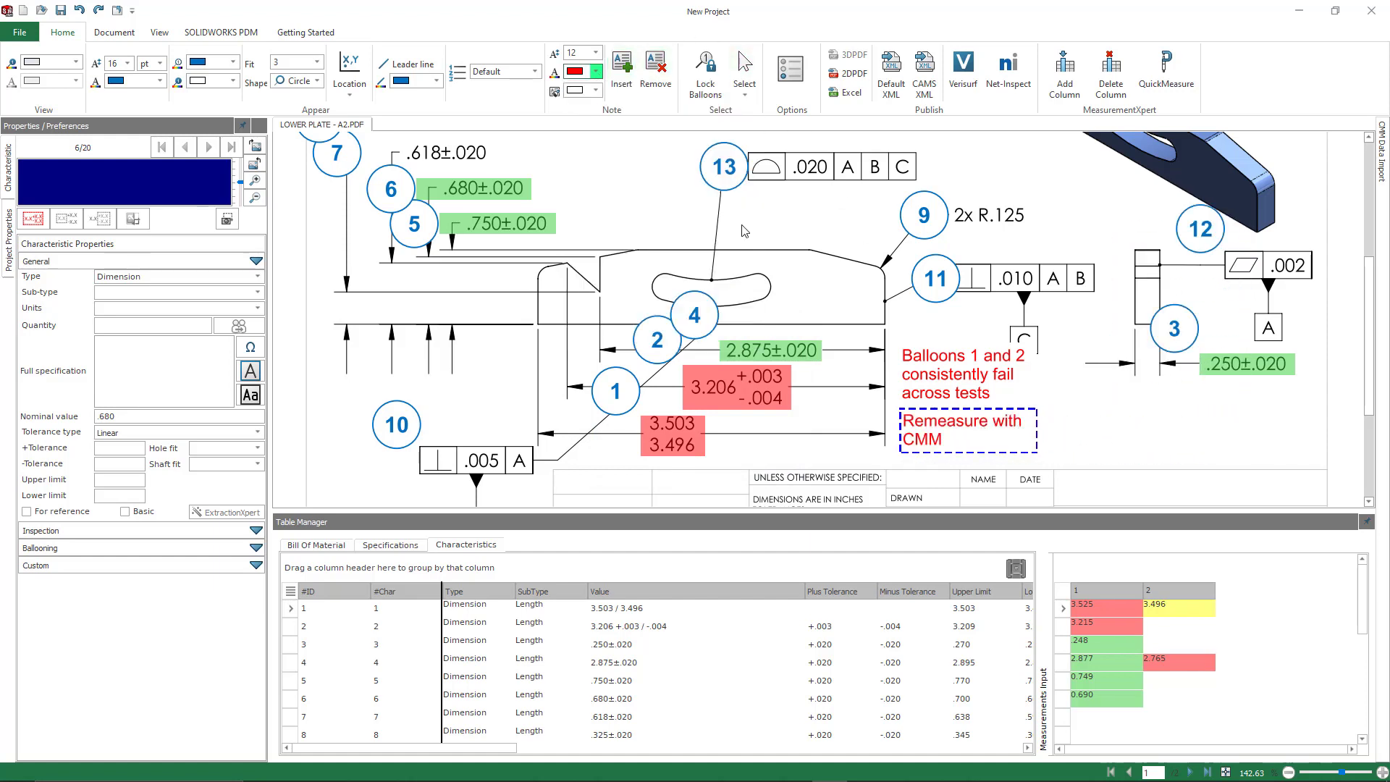
- Change the first note's text color to green, then back to red
{"action": "left_click", "coordinate": [596, 71]}
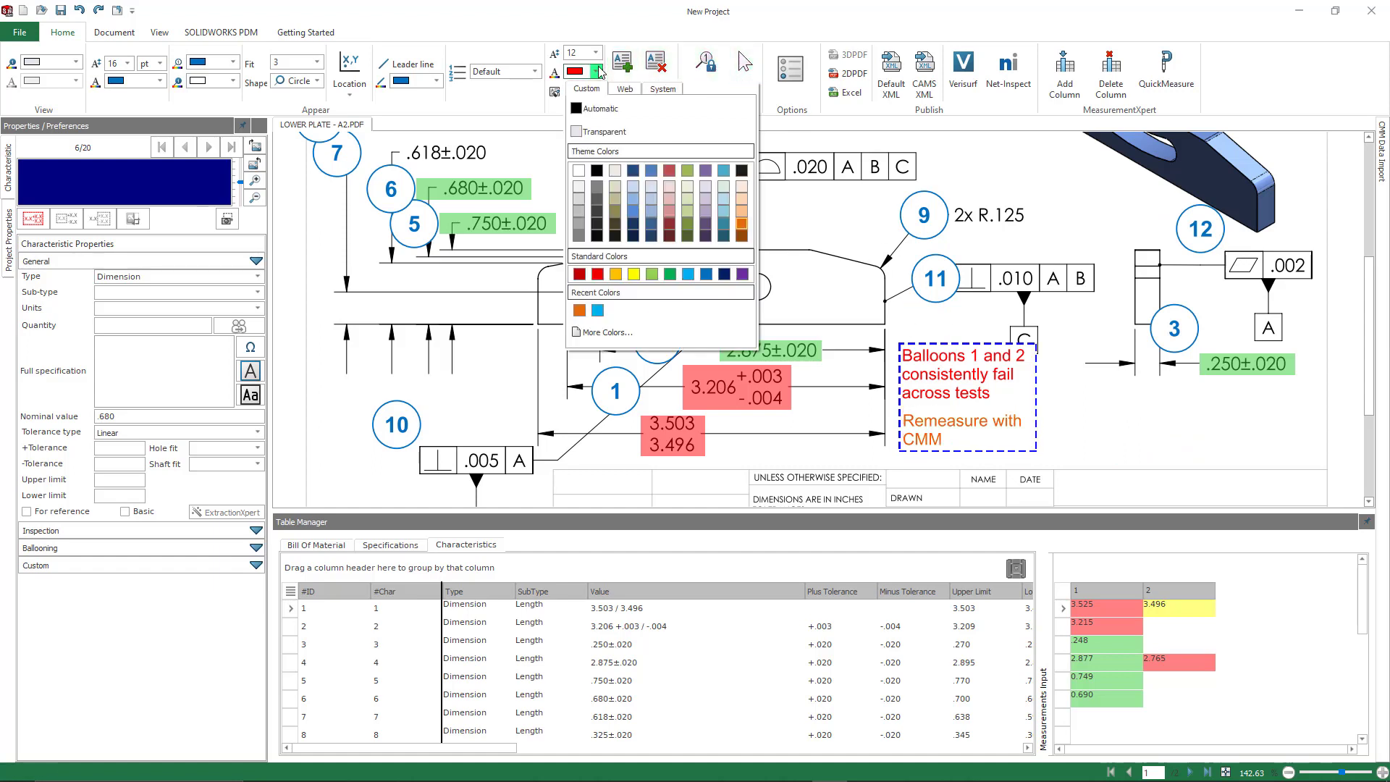
{"action": "left_click", "coordinate": [670, 274]}
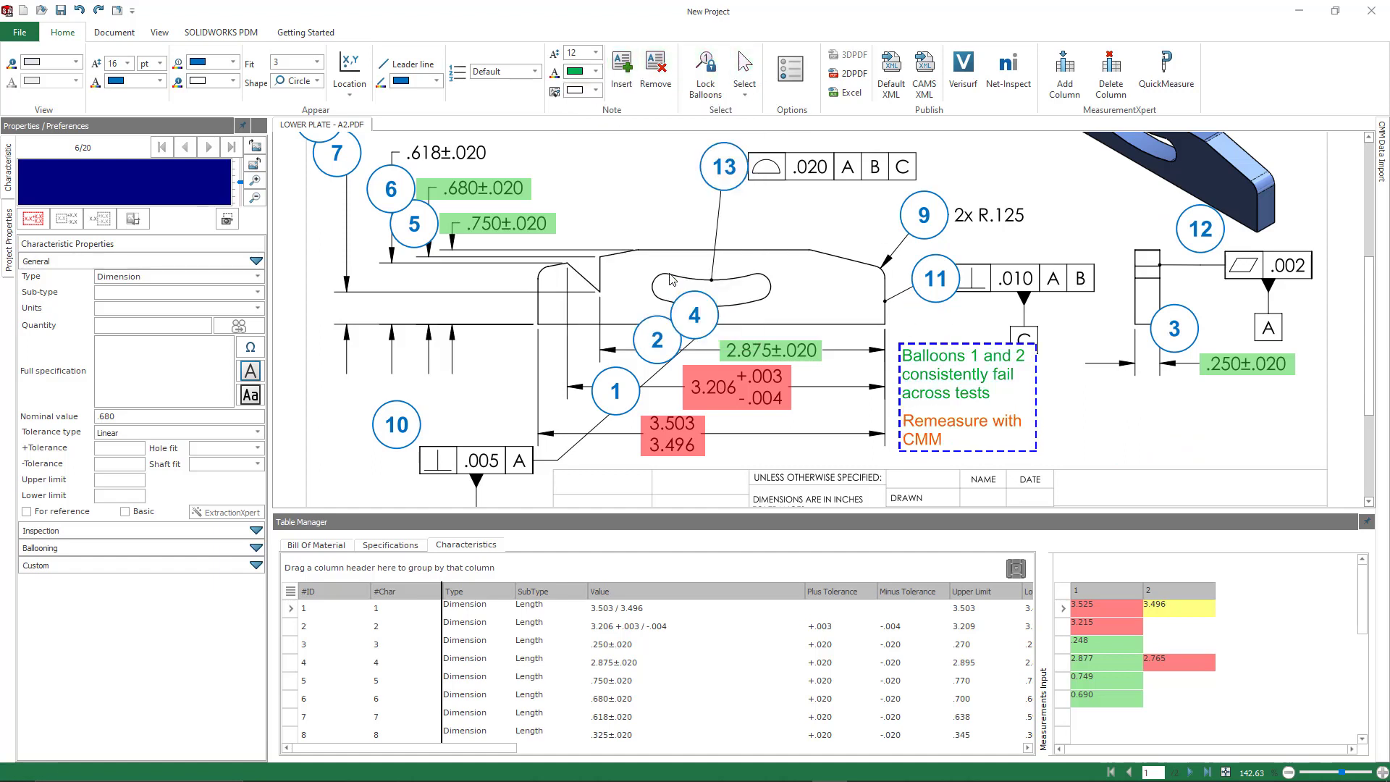
{"action": "left_click", "coordinate": [598, 71]}
{"action": "left_click", "coordinate": [600, 275]}
{"action": "left_click", "coordinate": [1123, 454]}
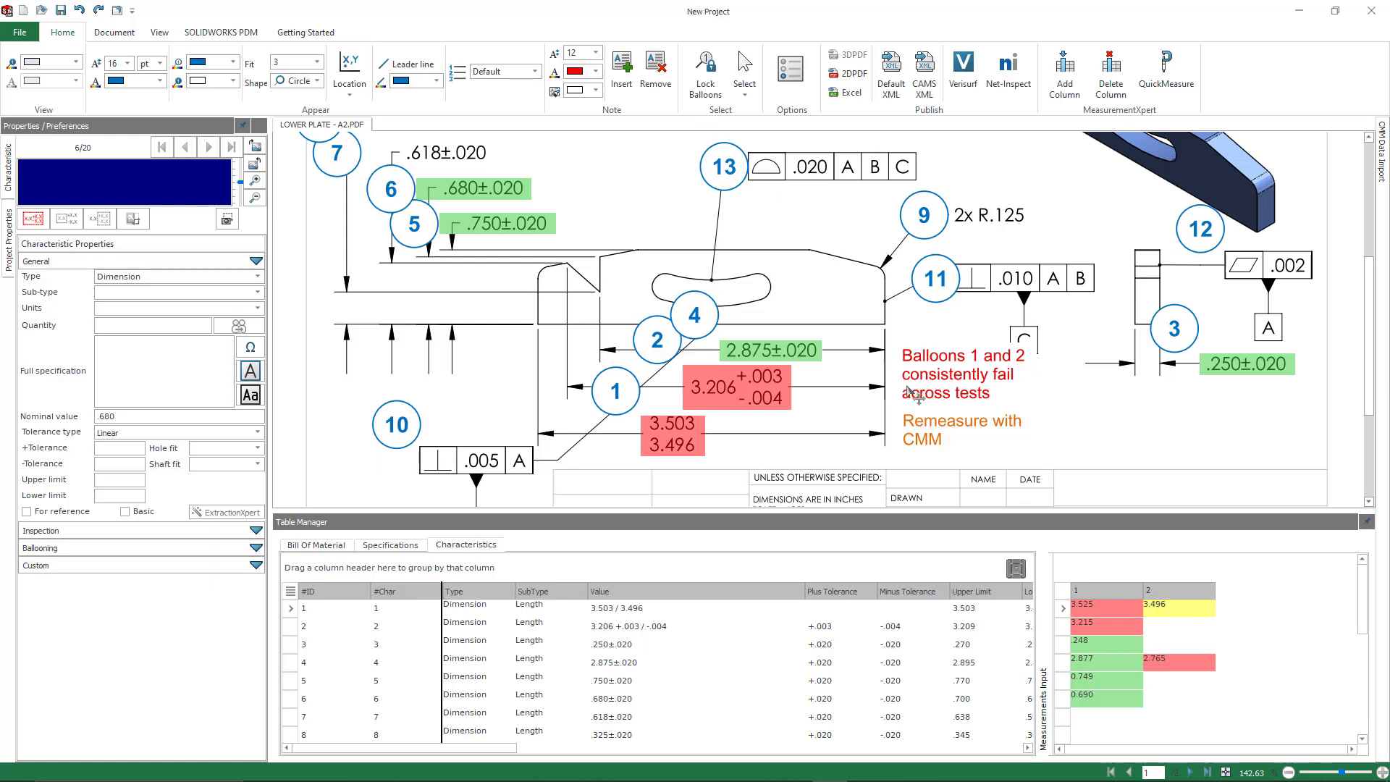
- Remove the 'Balloons 1 and 2 consistently fail across tests' note from the drawing
{"action": "left_click", "coordinate": [931, 433]}
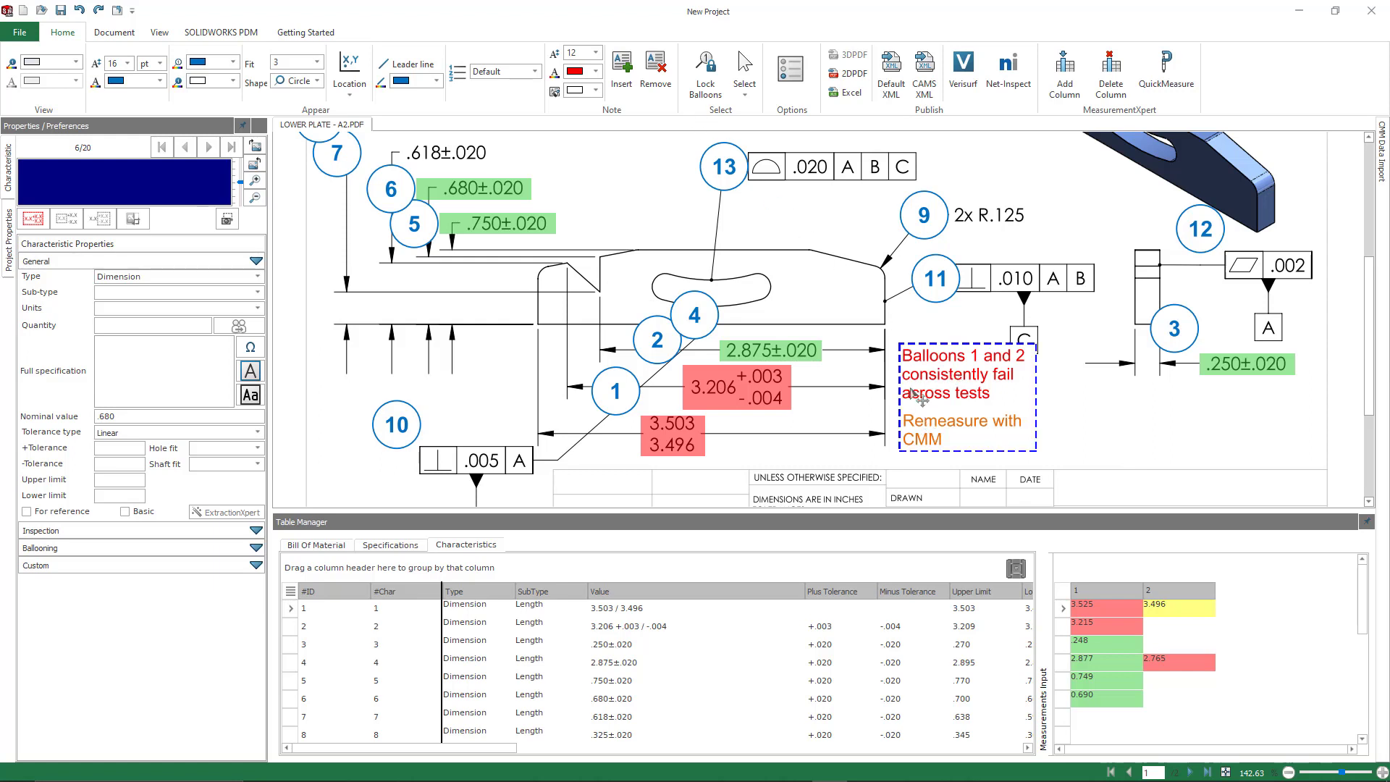
{"action": "left_click", "coordinate": [656, 79]}
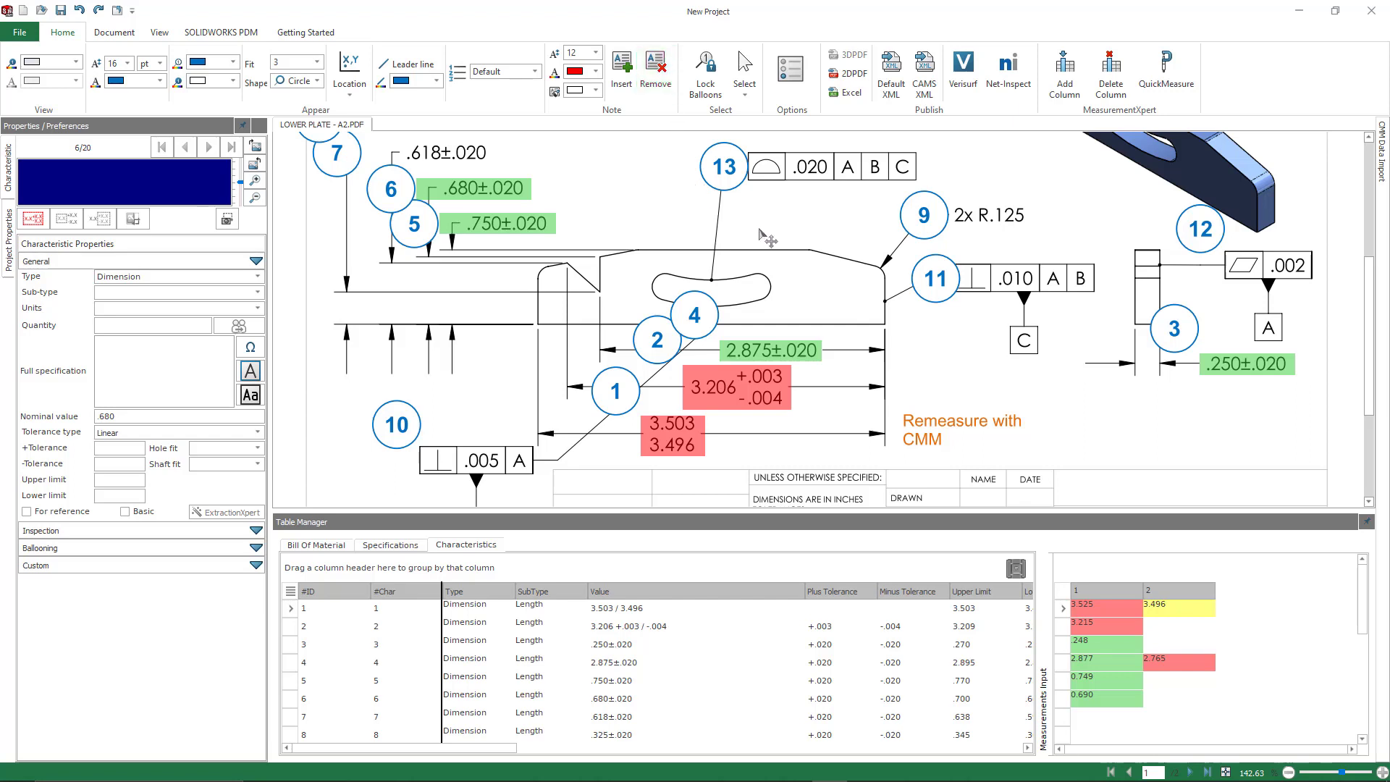
{"action": "scroll", "coordinate": [761, 233], "scroll_direction": "down", "scroll_amount": 5}
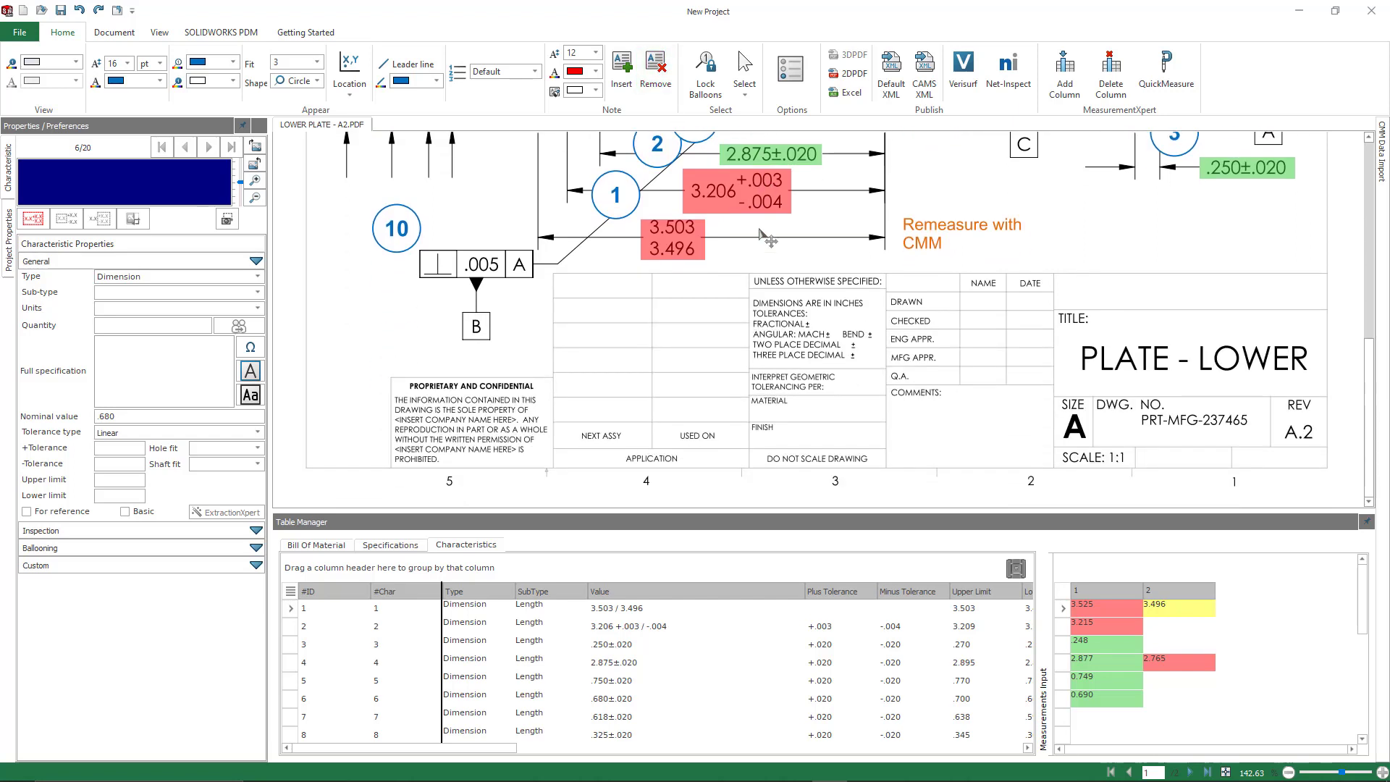
{"action": "scroll", "coordinate": [760, 233], "scroll_direction": "up", "scroll_amount": 5}
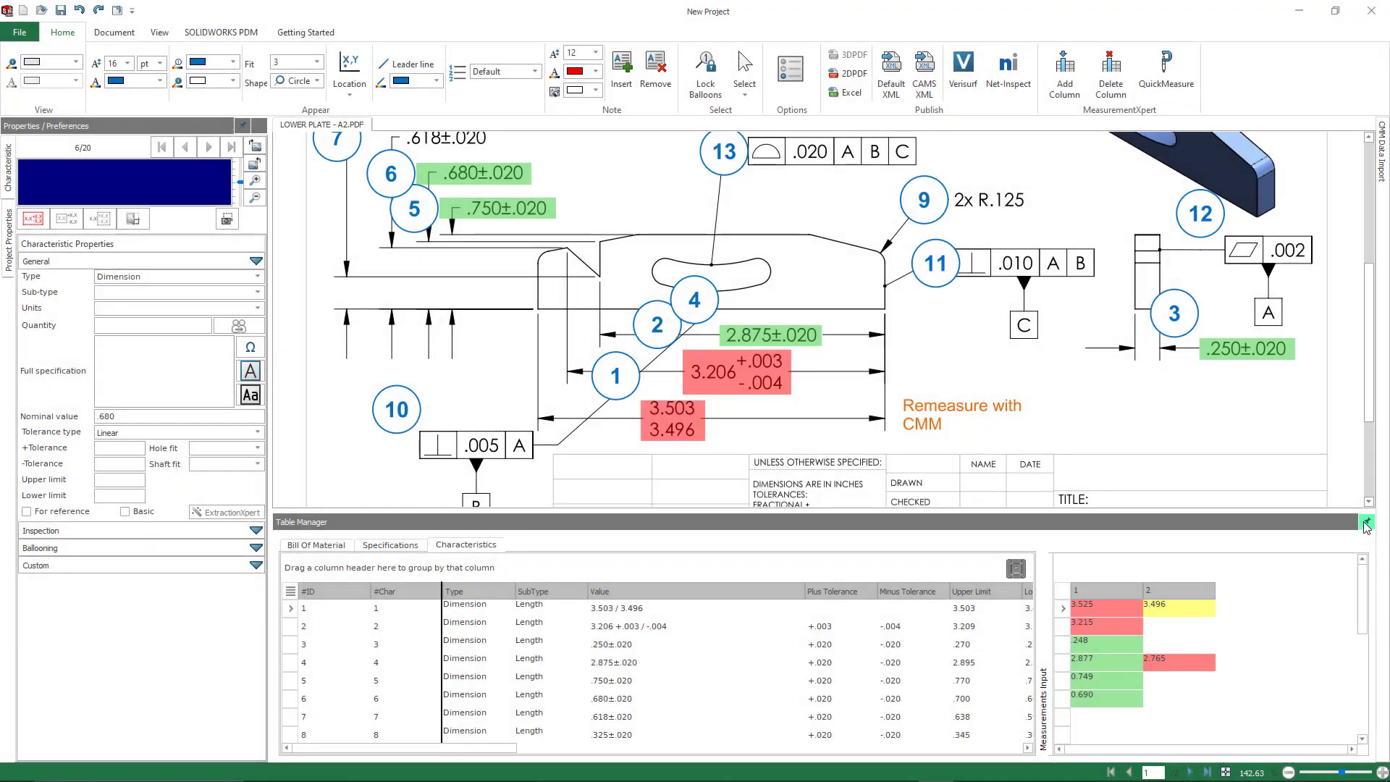
- Set the Table Manager panel to auto-hide, float it near the top, then redock it
{"action": "left_click", "coordinate": [1367, 523]}
{"action": "mouse_move", "coordinate": [1191, 507]}
{"action": "left_mouse_down"}
{"action": "mouse_move", "coordinate": [1106, 513]}
{"action": "mouse_move", "coordinate": [1114, 285]}
{"action": "mouse_move", "coordinate": [1073, 167]}
{"action": "left_mouse_up"}
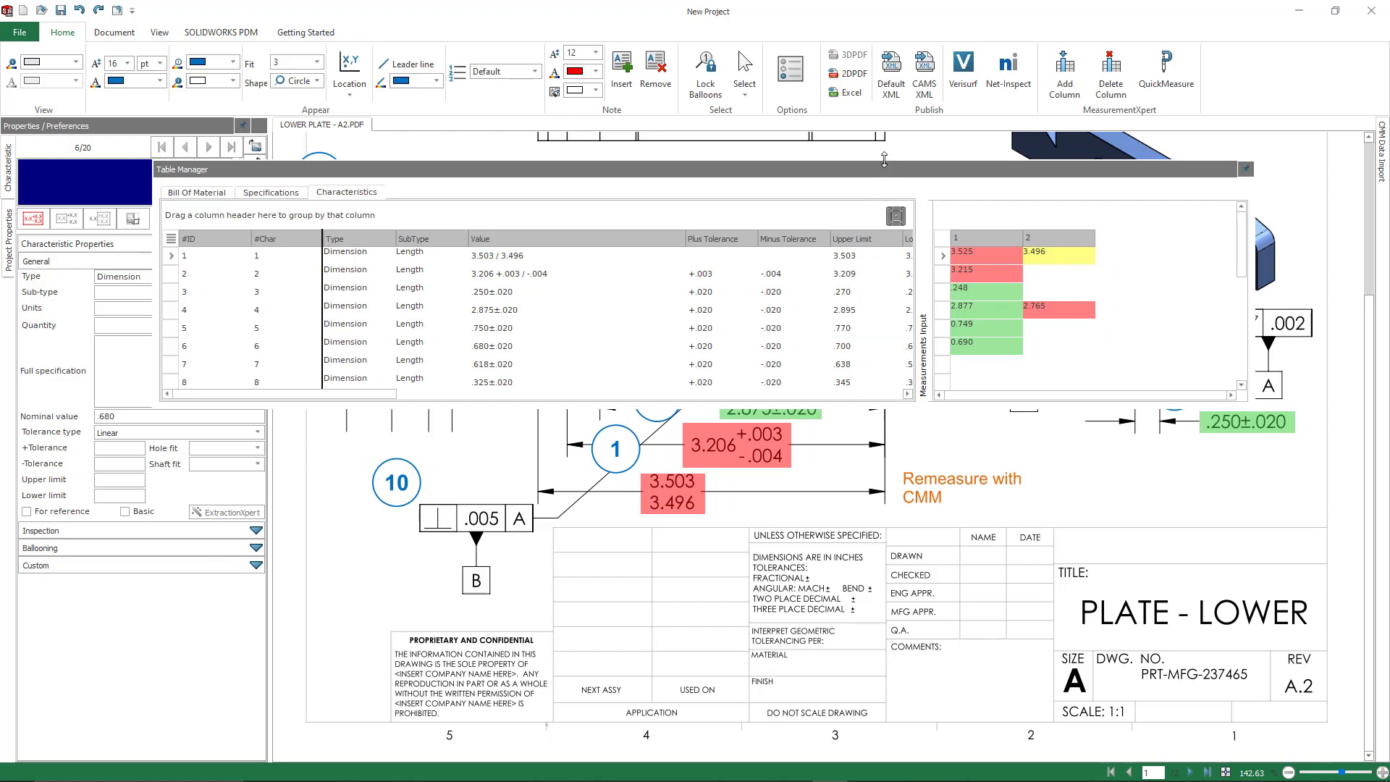
{"action": "left_click_drag", "start_coordinate": [884, 168], "coordinate": [882, 50]}
{"action": "double_click", "coordinate": [882, 50]}
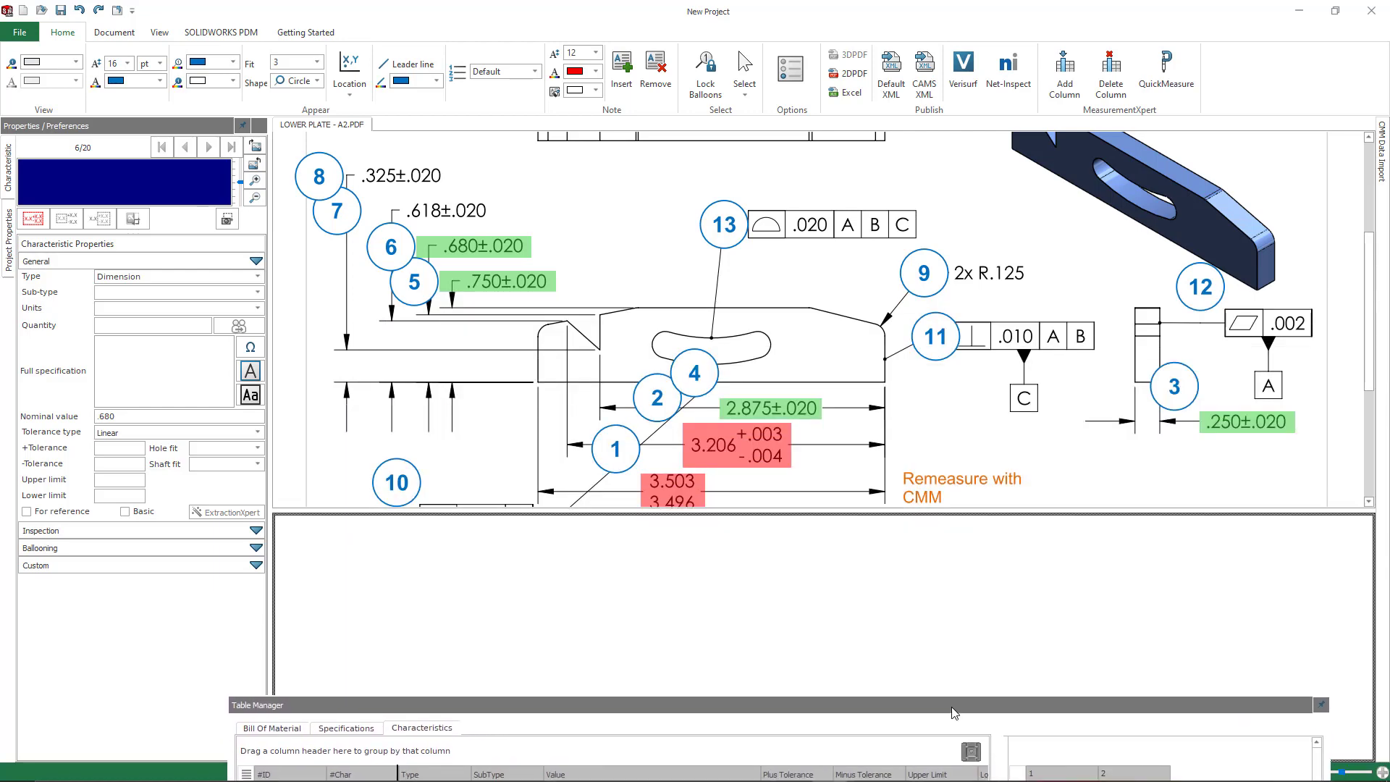
- Float and widen the Properties panel, pin it docked, and lower the table splitter to enlarge the drawing
{"action": "mouse_move", "coordinate": [208, 132]}
{"action": "left_mouse_down"}
{"action": "mouse_move", "coordinate": [432, 144]}
{"action": "mouse_move", "coordinate": [435, 63]}
{"action": "left_mouse_up"}
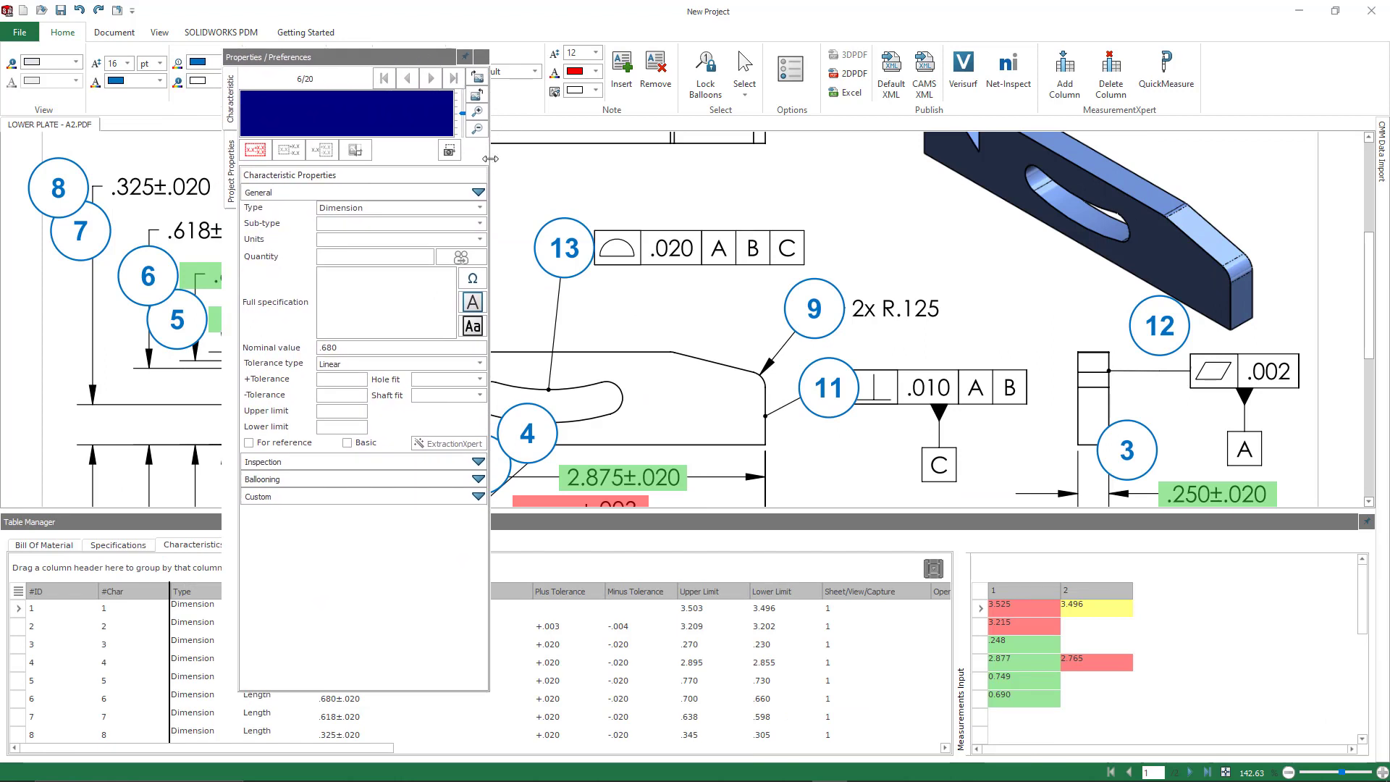
{"action": "left_click_drag", "start_coordinate": [490, 168], "coordinate": [764, 168]}
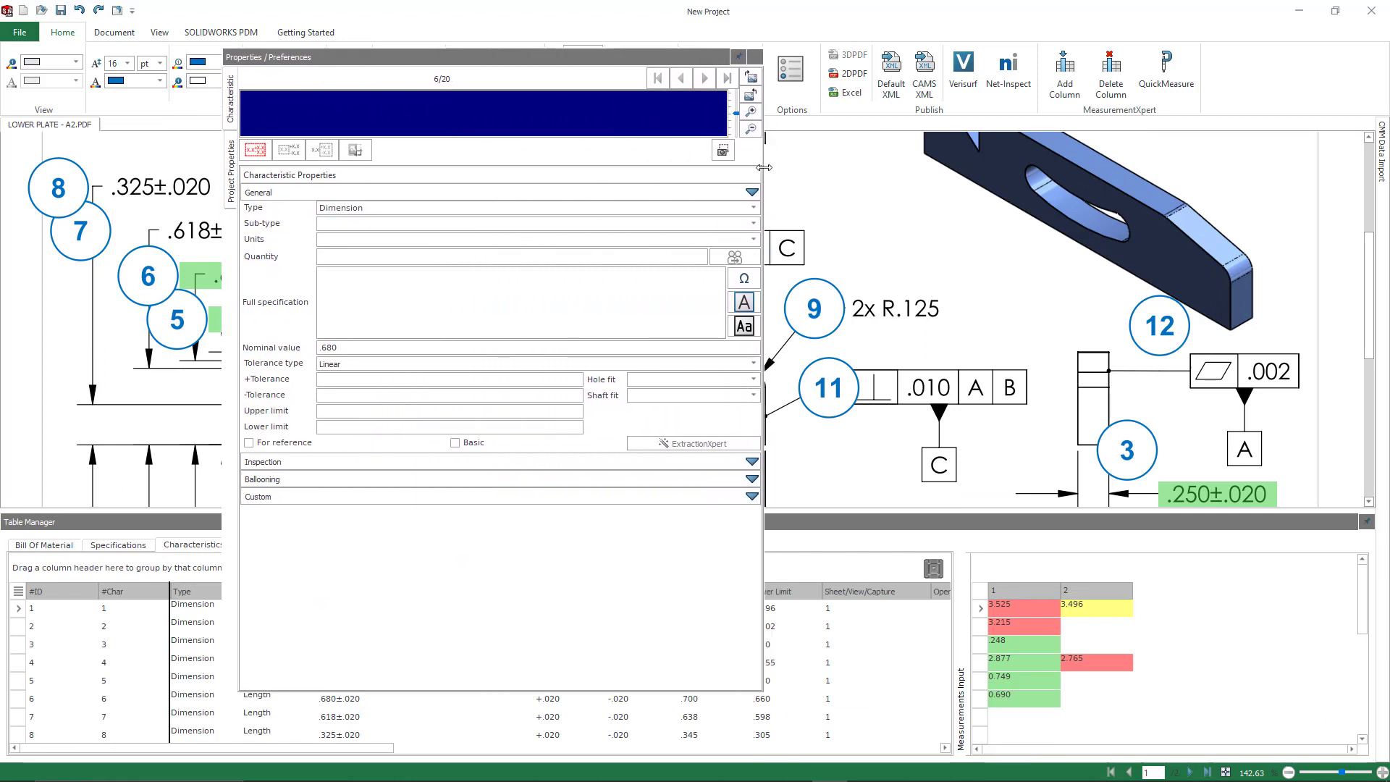
{"action": "double_click", "coordinate": [524, 55]}
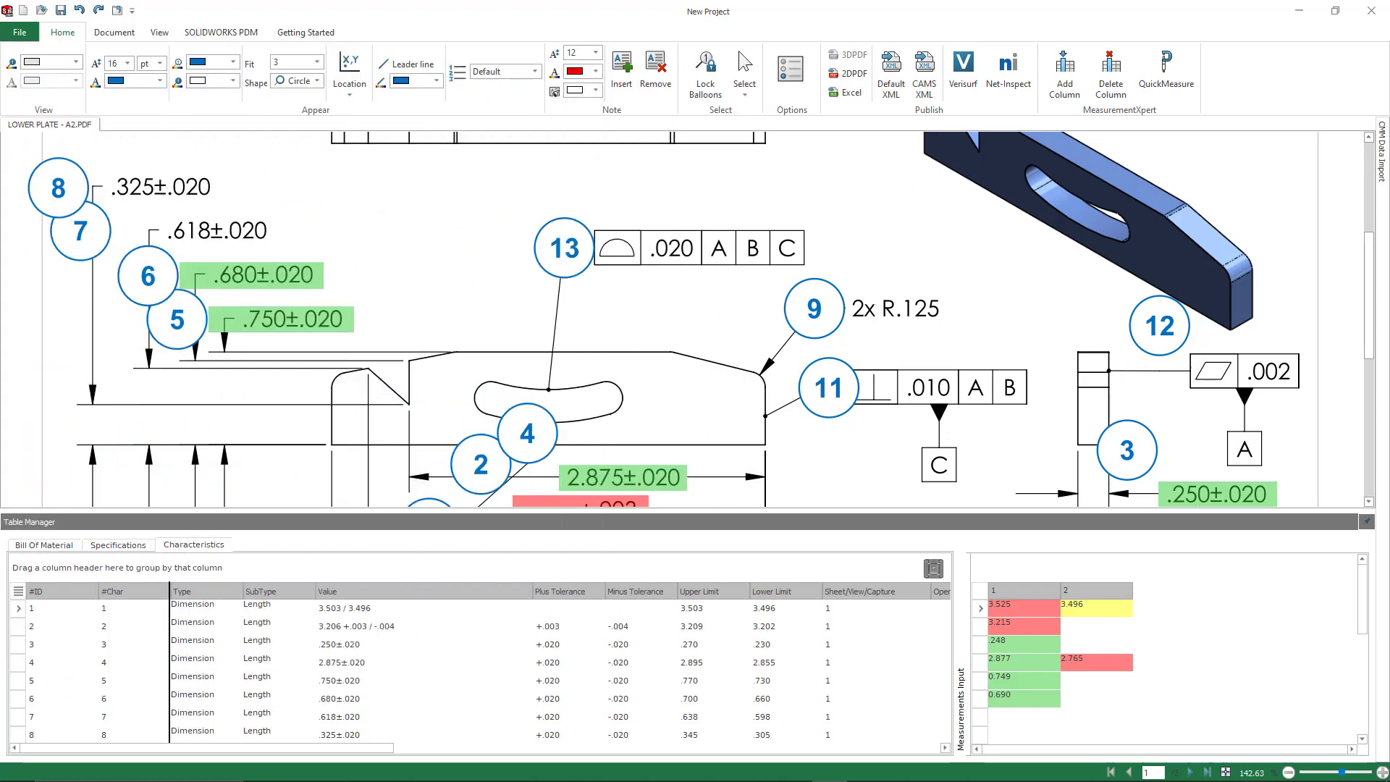
{"action": "left_click", "coordinate": [230, 144]}
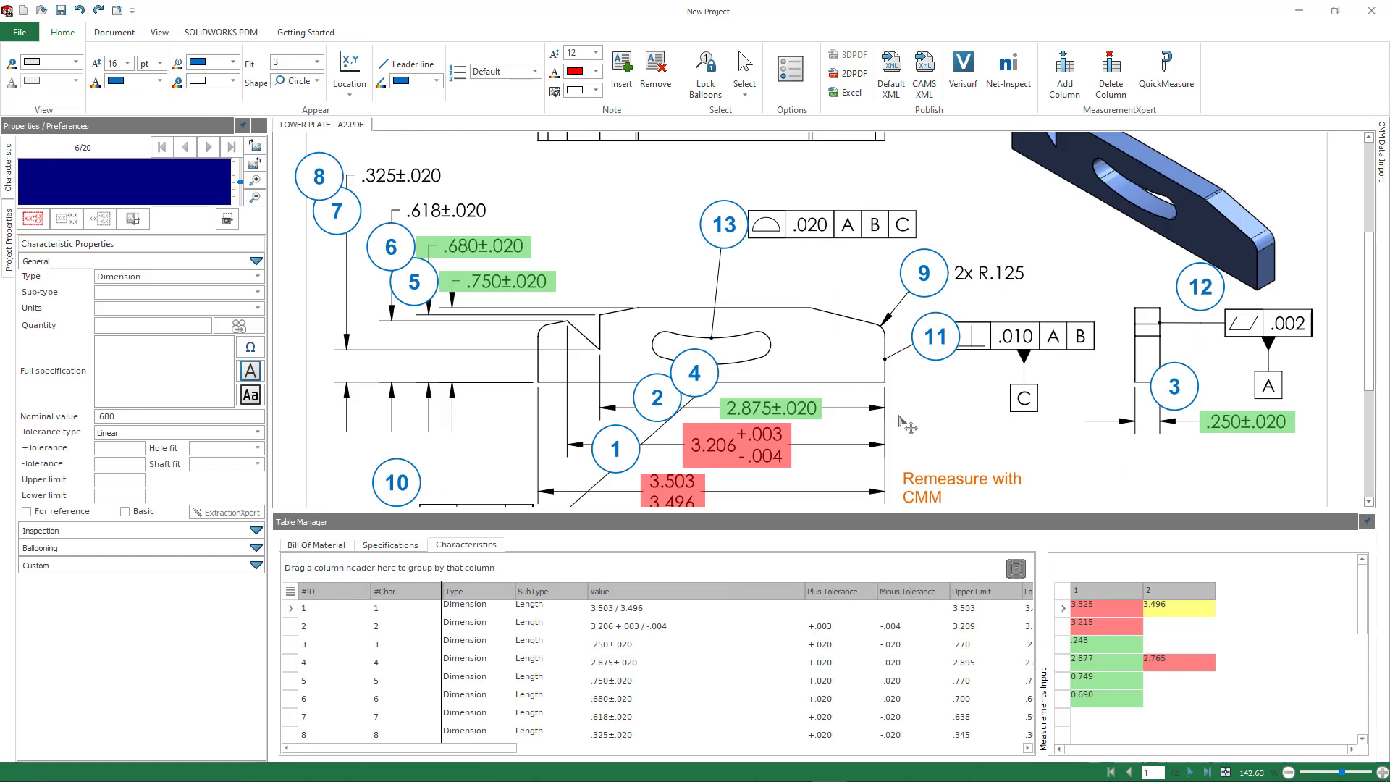
{"action": "left_click_drag", "start_coordinate": [1065, 514], "coordinate": [1062, 563]}
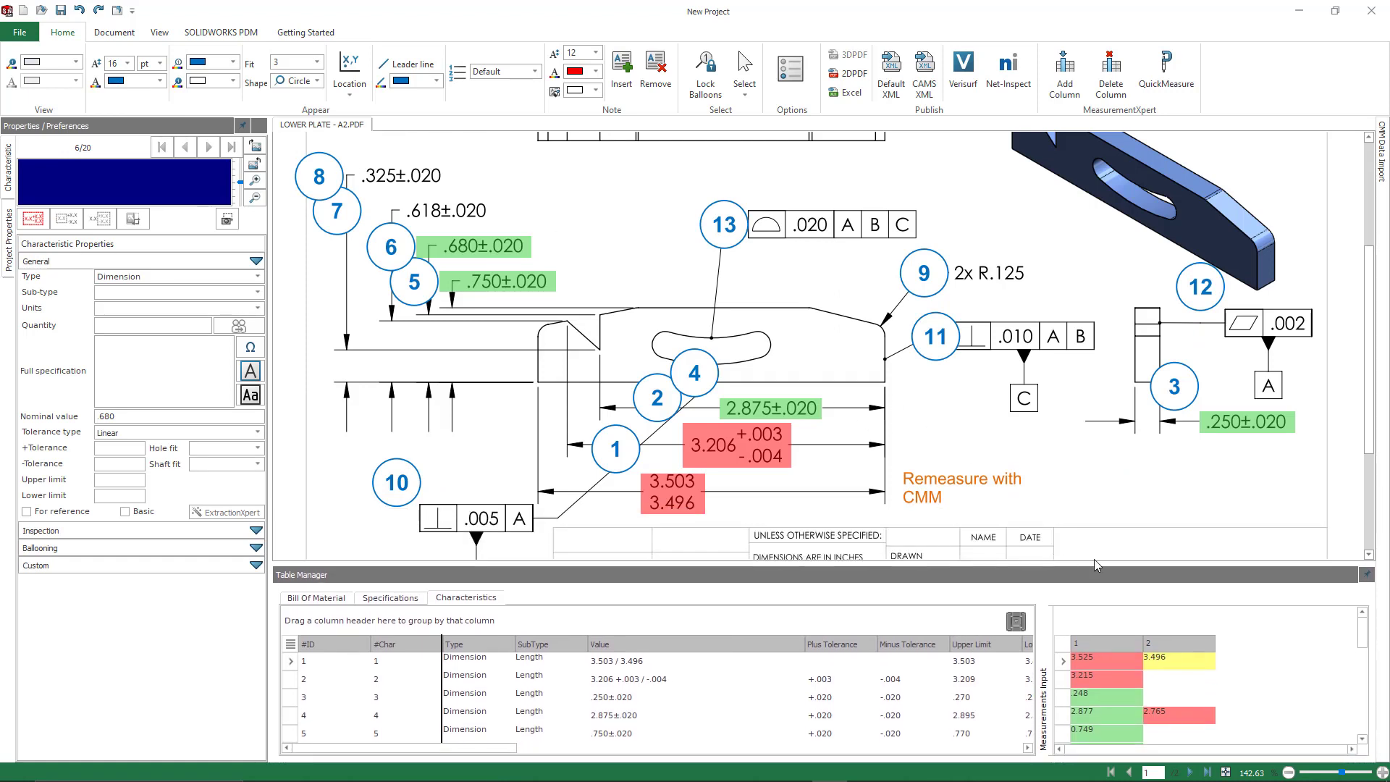